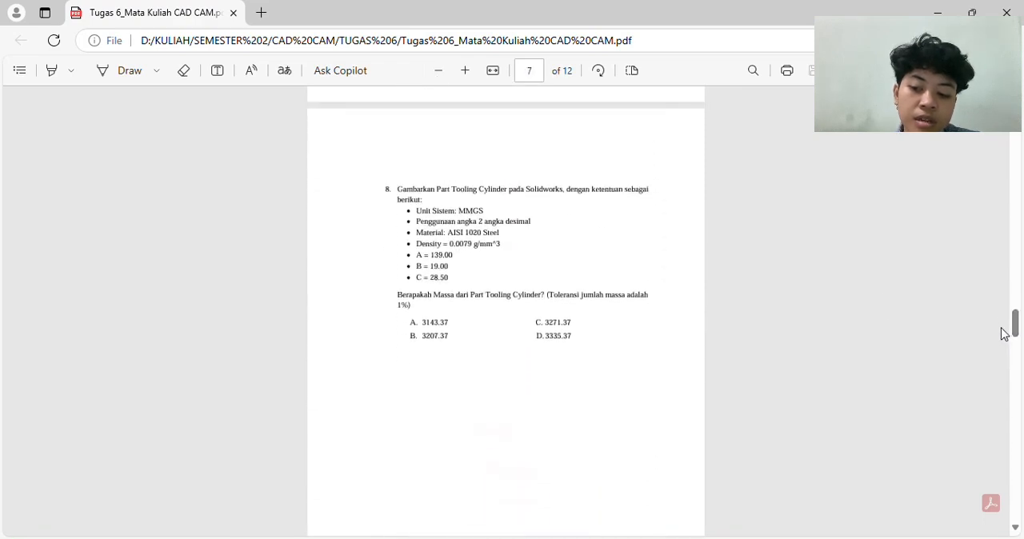
- Enlarge the Part Tooling Cylinder requirements in the PDF and switch to SOLIDWORKS
click(467, 71)
click(467, 71)
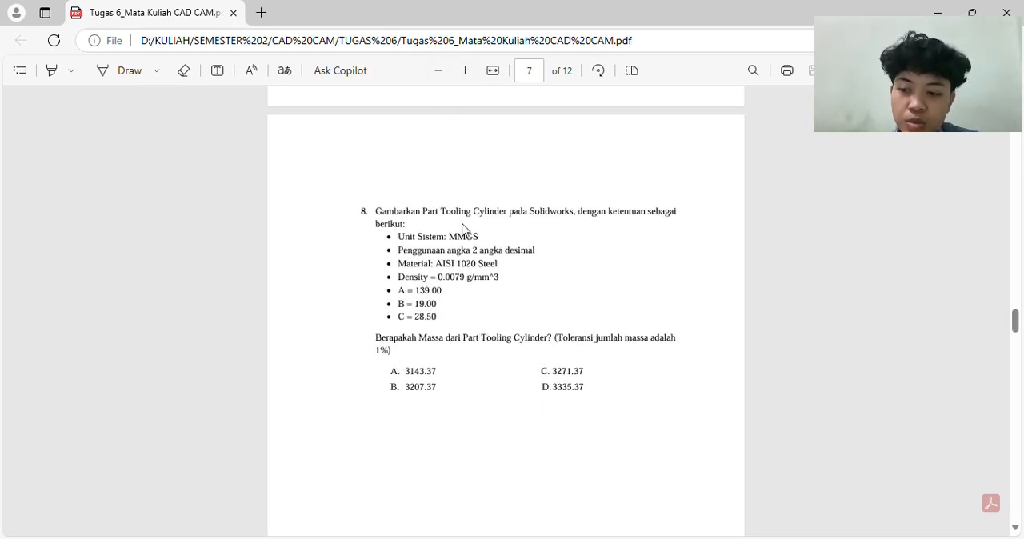
key(alt+Tab)
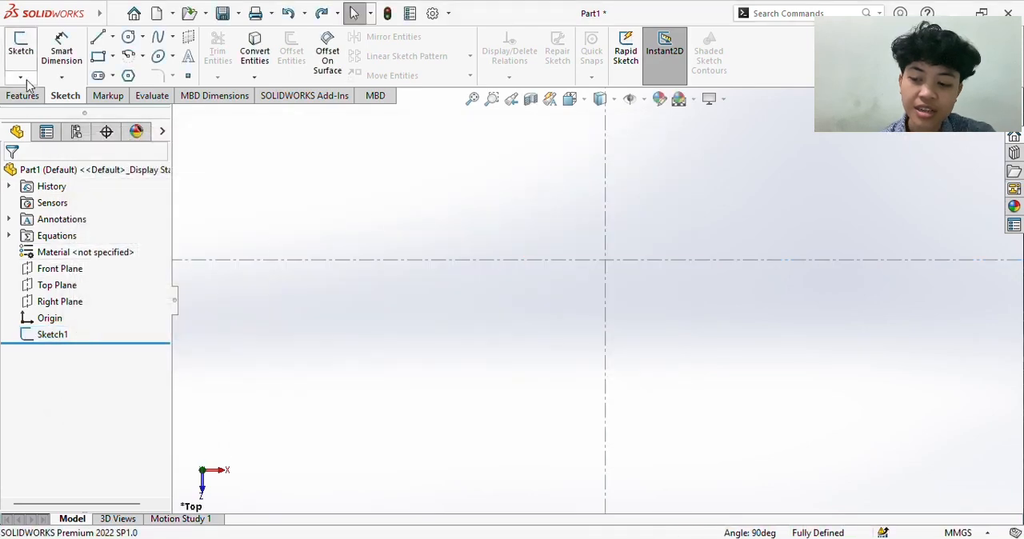
- Start a new sketch on the Top Plane
click(22, 50)
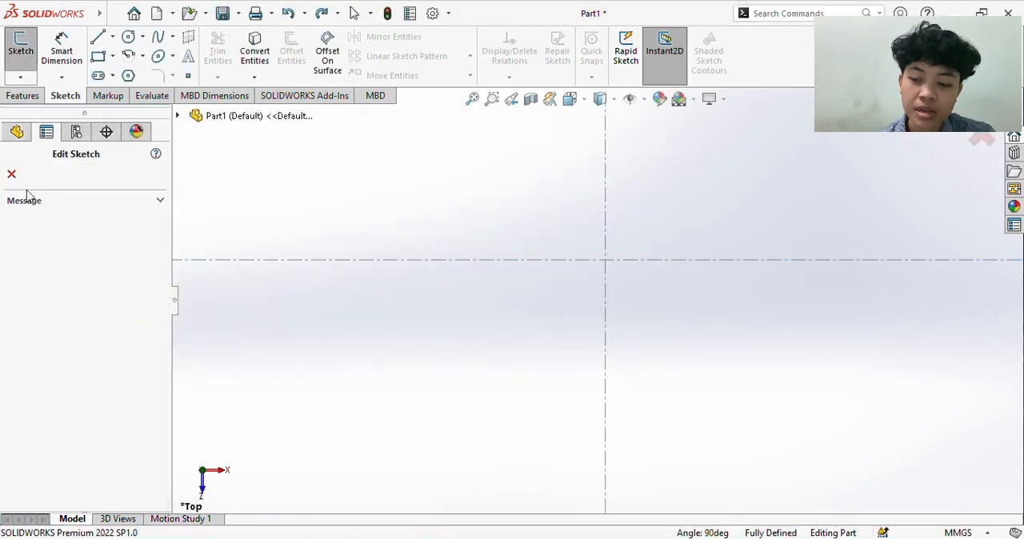
click(11, 172)
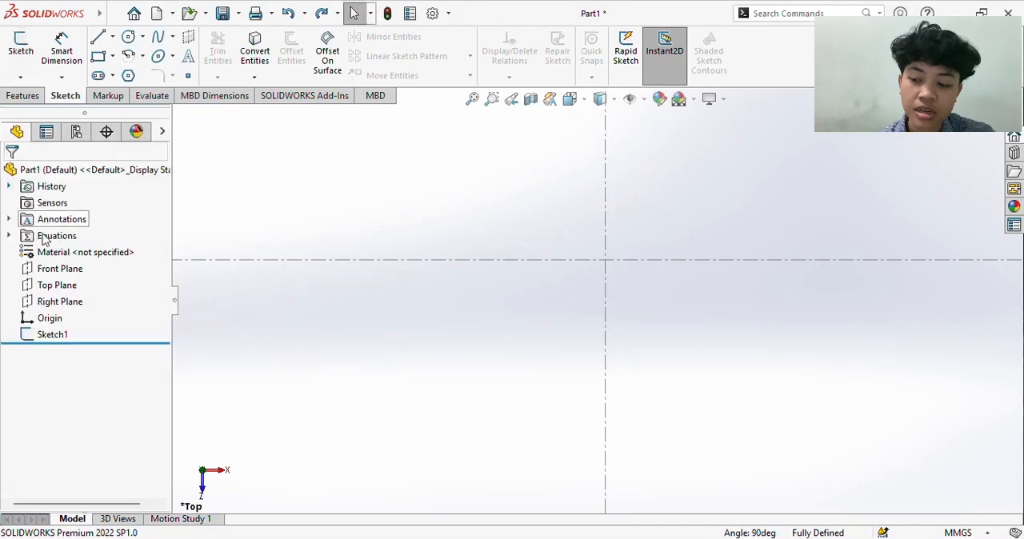
right_click(58, 285)
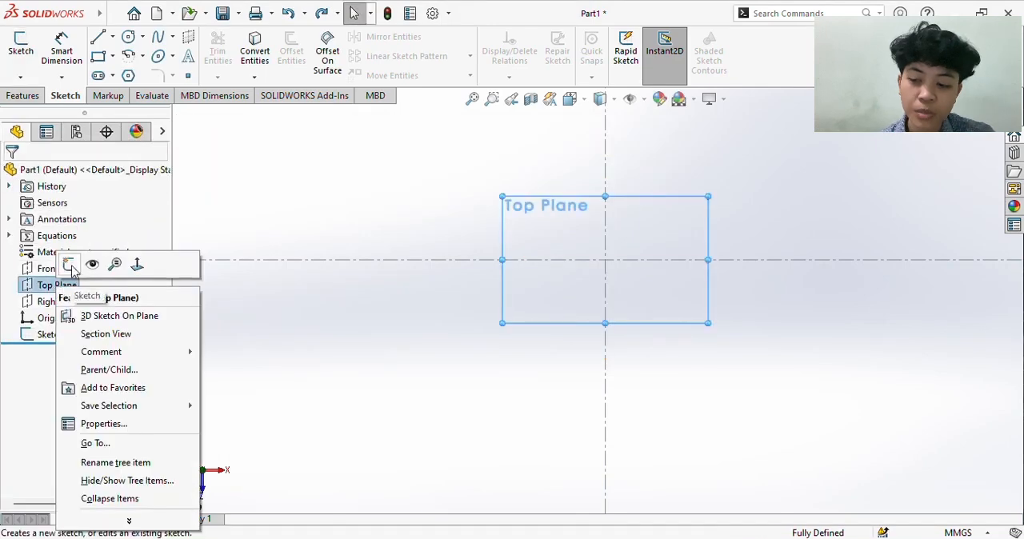
click(72, 265)
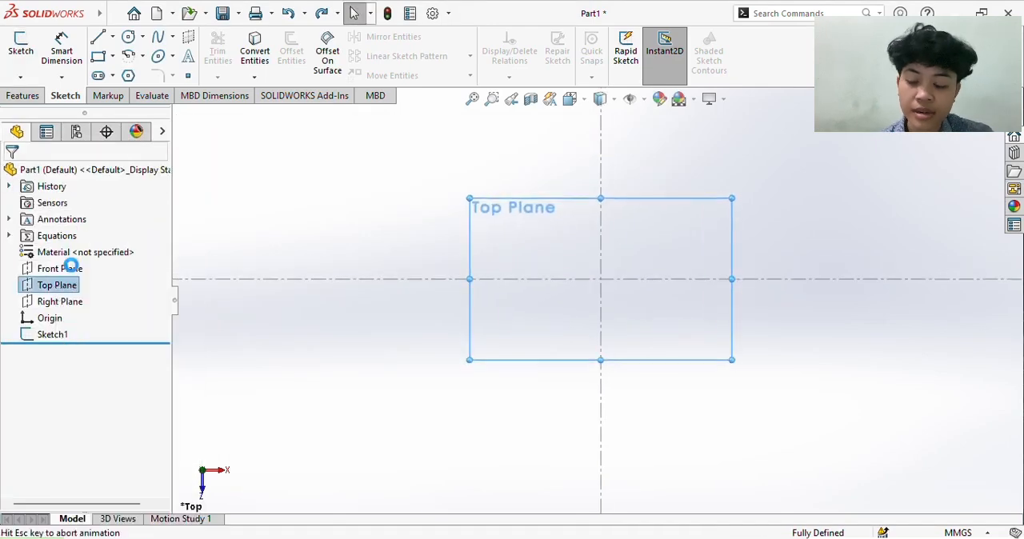
click(356, 260)
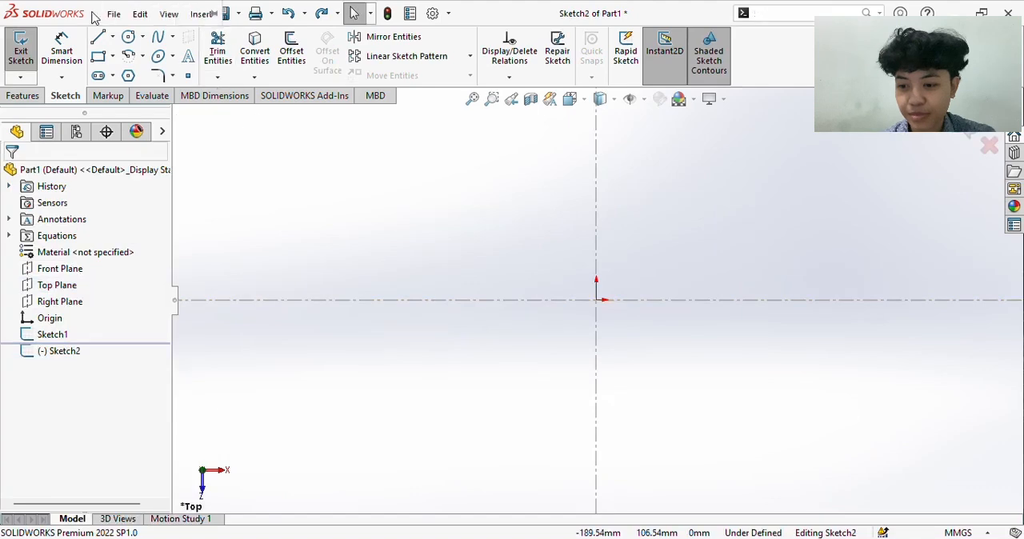
click(114, 14)
click(444, 223)
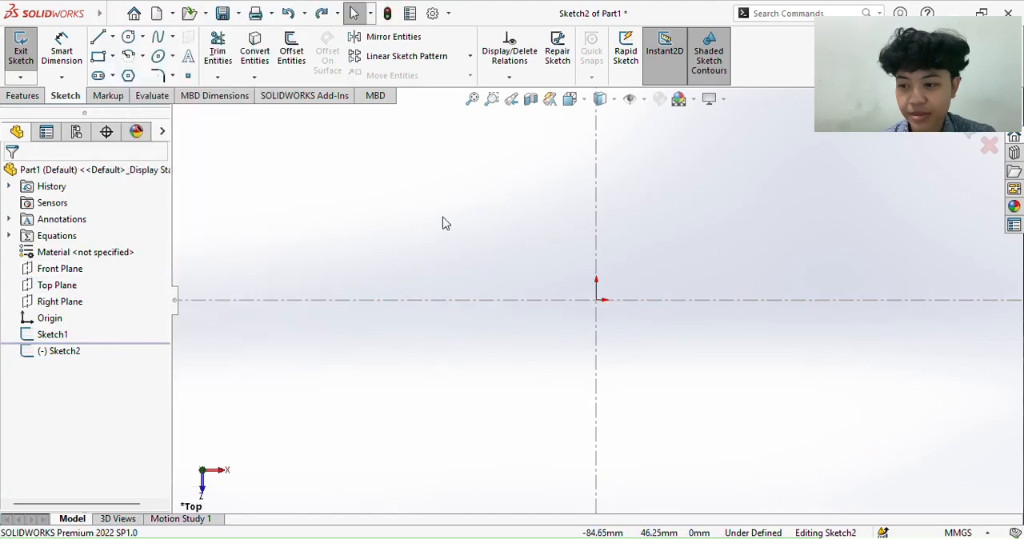
- Draw a horizontal construction centerline of infinite length through the origin
click(113, 37)
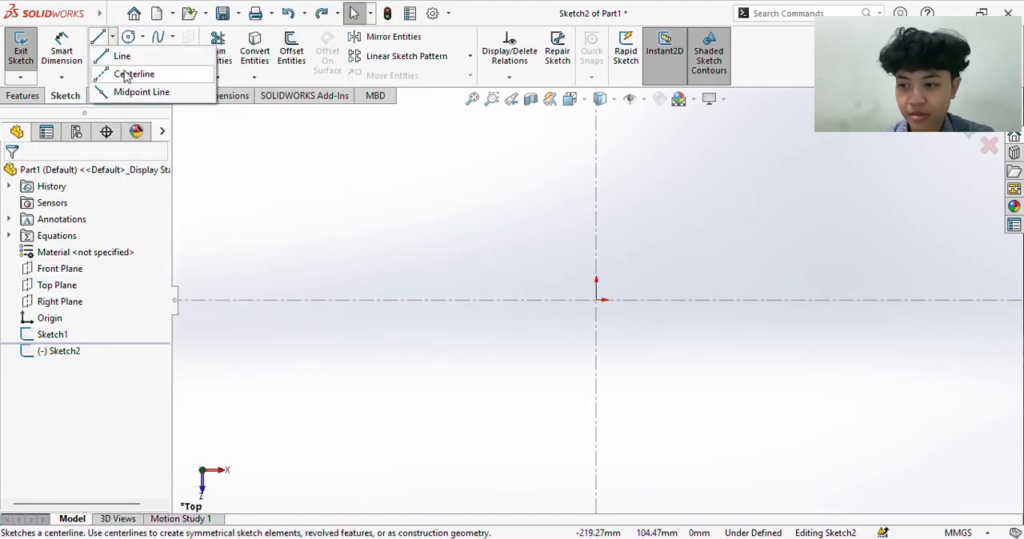
click(131, 72)
click(36, 280)
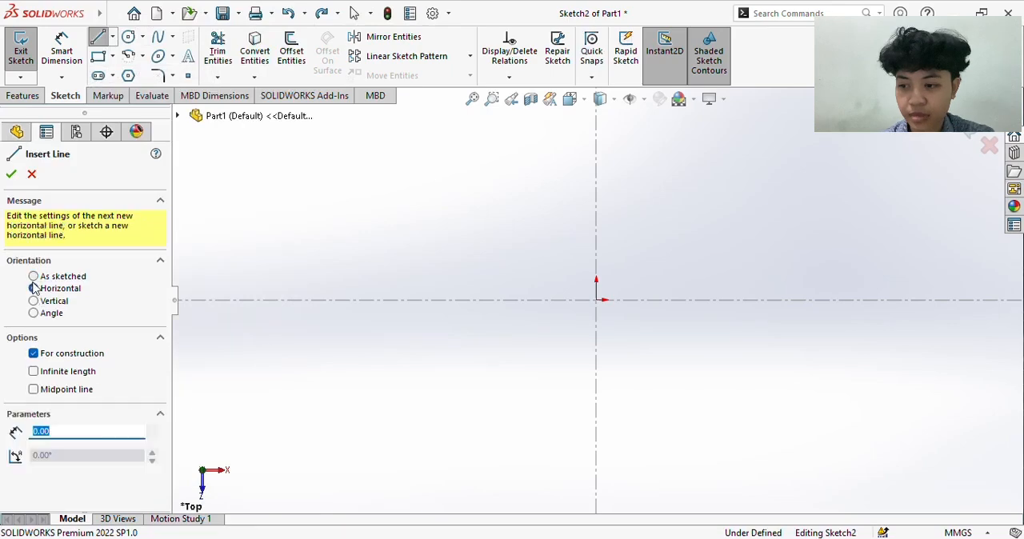
click(36, 371)
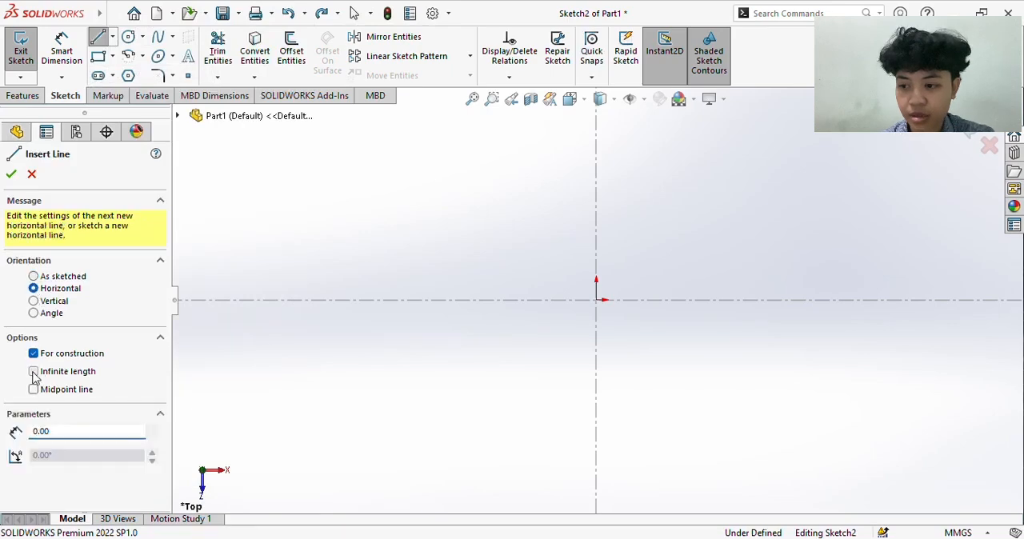
click(597, 301)
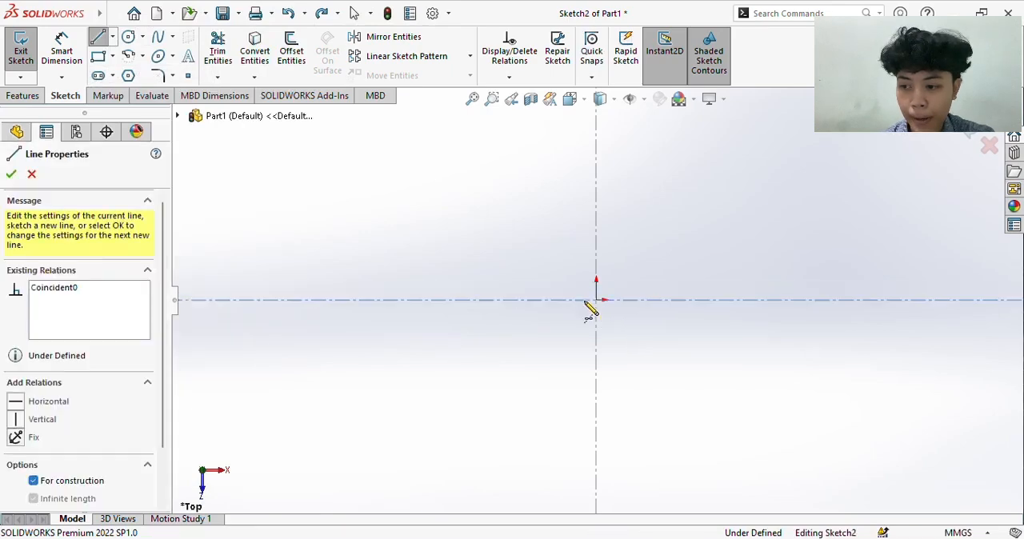
click(112, 37)
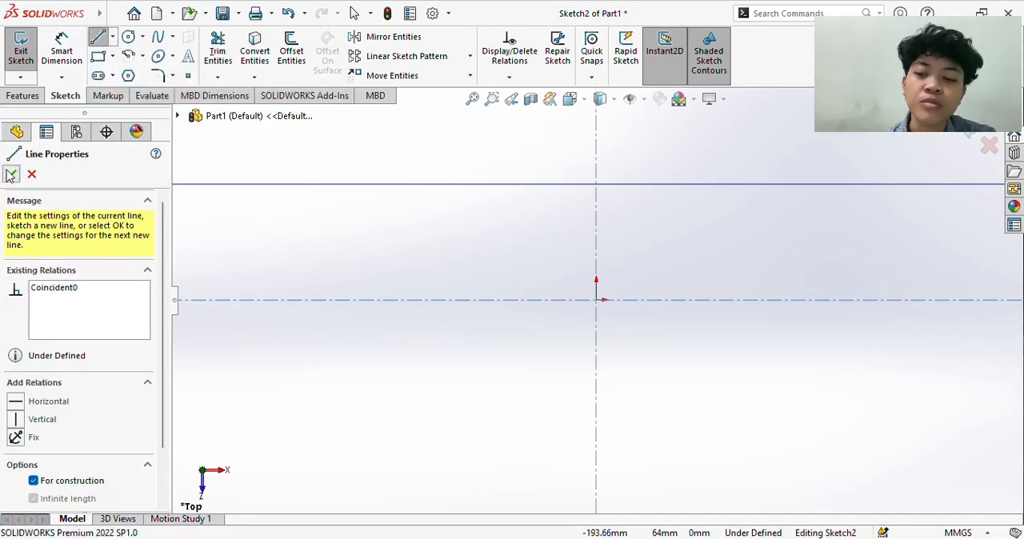
click(10, 174)
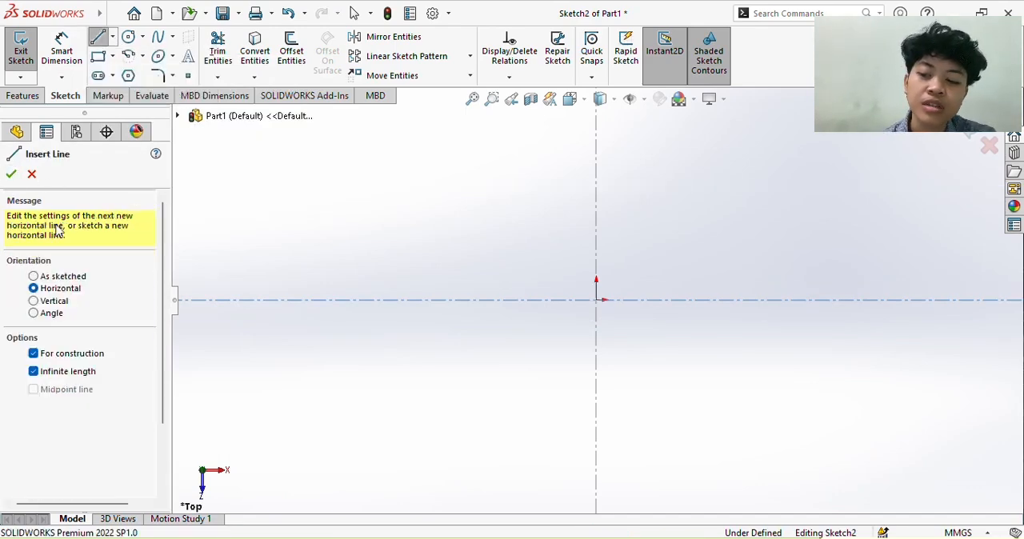
- Draw a vertical construction centerline of infinite length through the origin
click(34, 302)
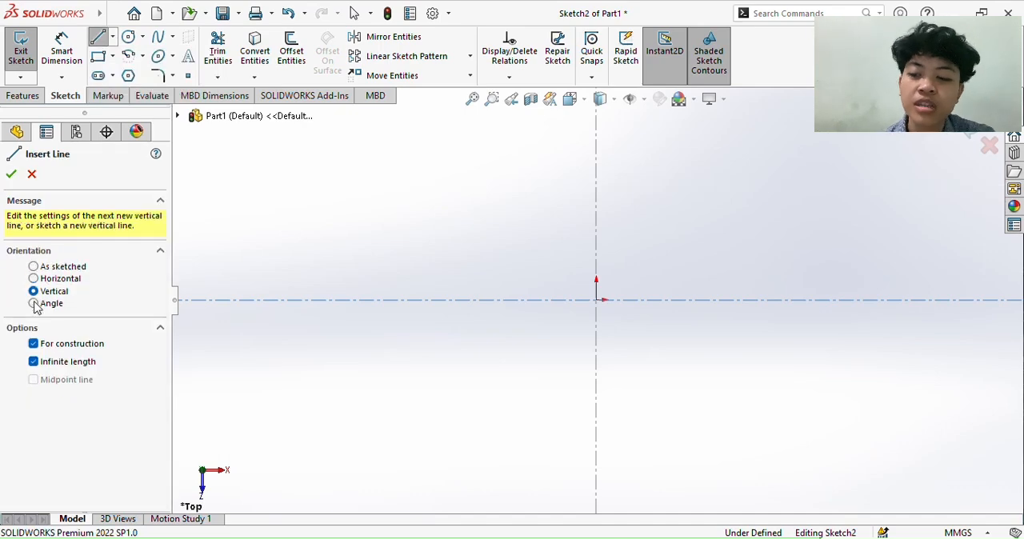
click(596, 301)
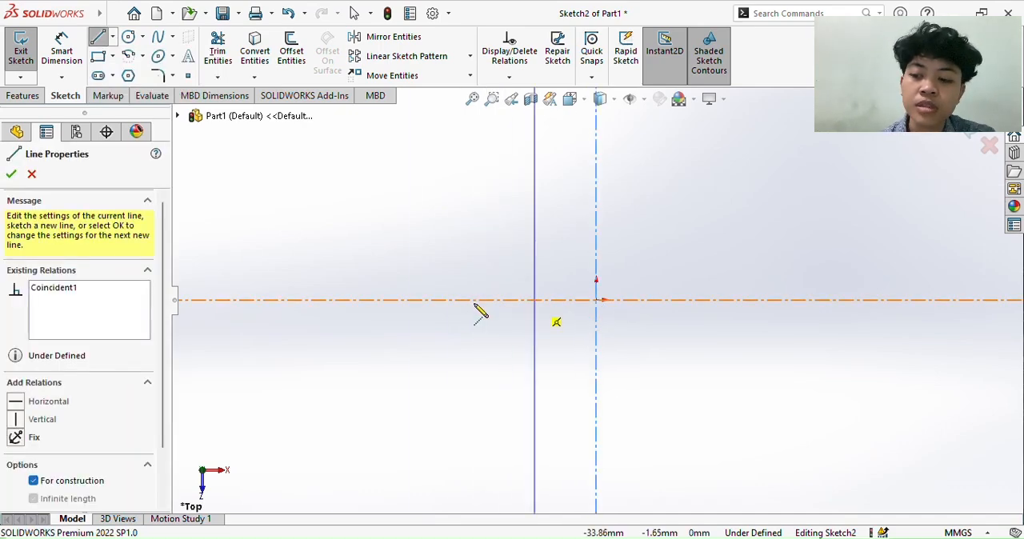
click(11, 174)
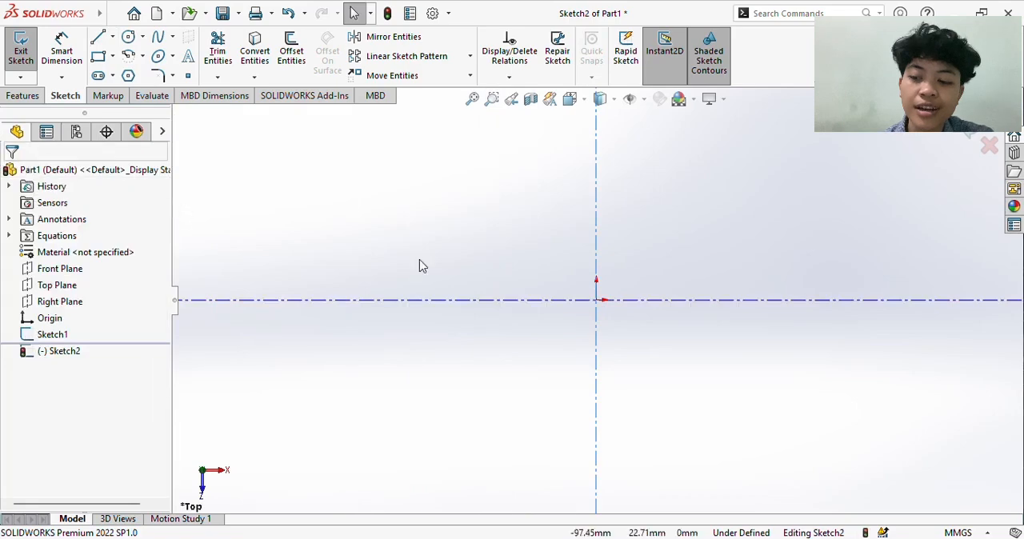
click(596, 255)
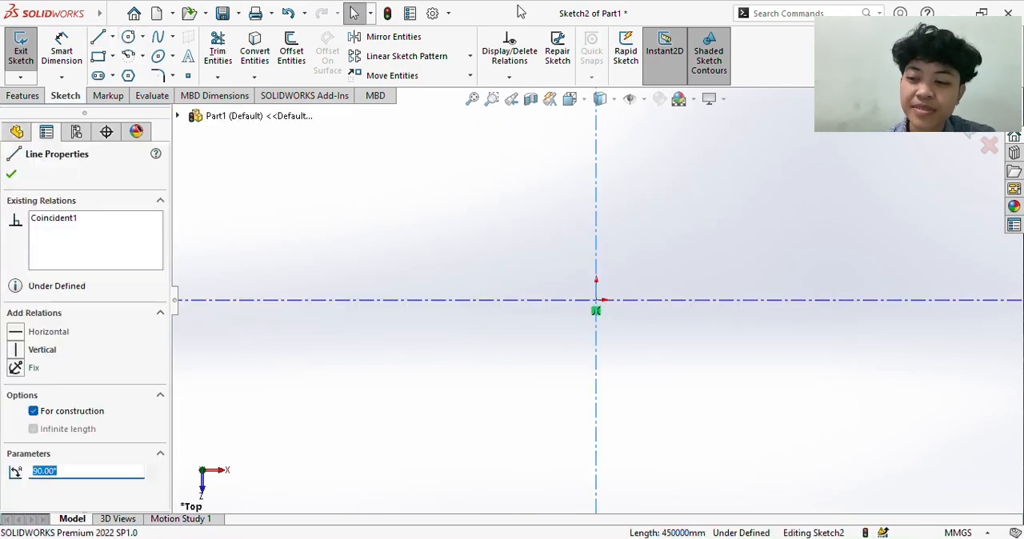
key(Escape)
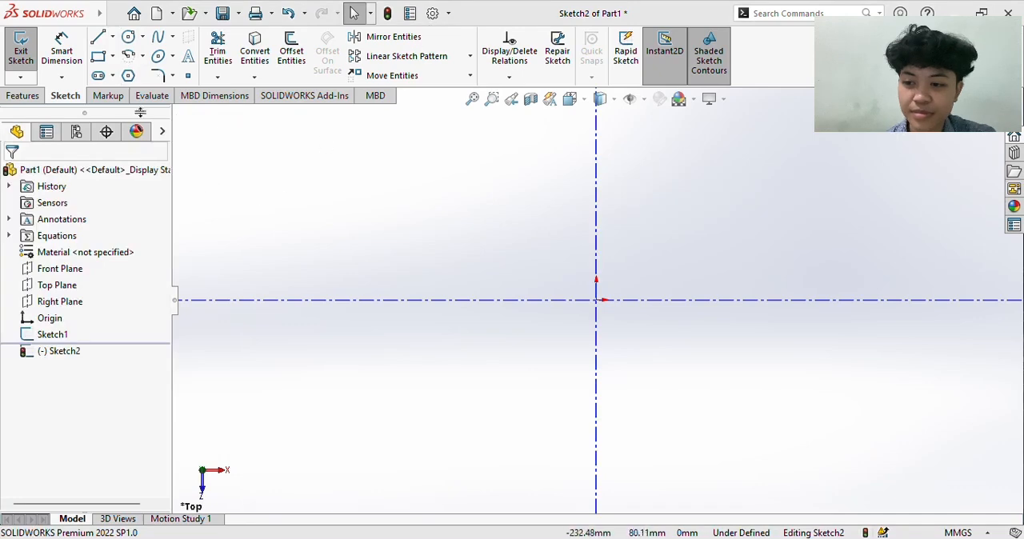
- Sketch an open six-line stepped profile with one slanted segment, about 221 by 252 mm, from the horizontal centerline down to the vertical centerline
click(98, 36)
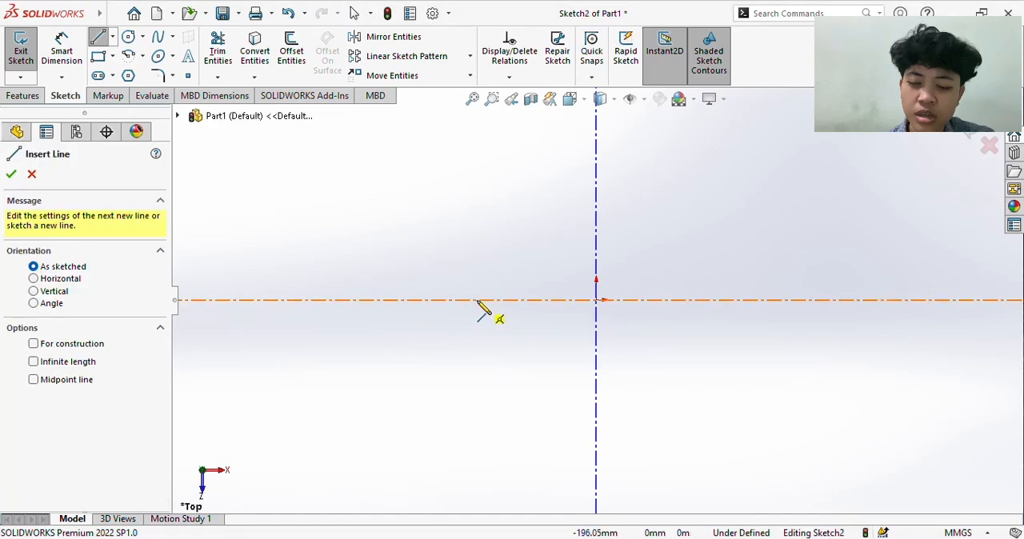
click(479, 301)
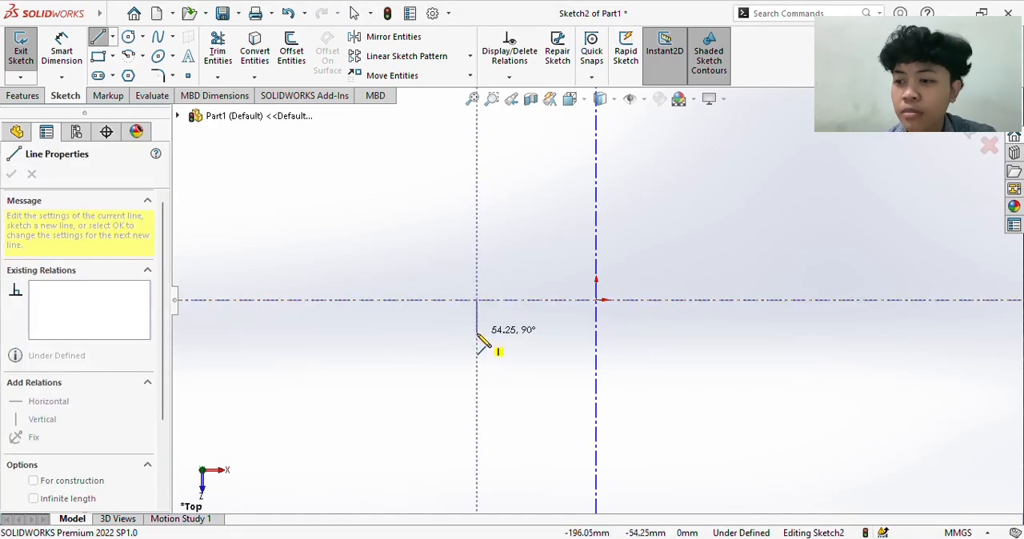
click(477, 333)
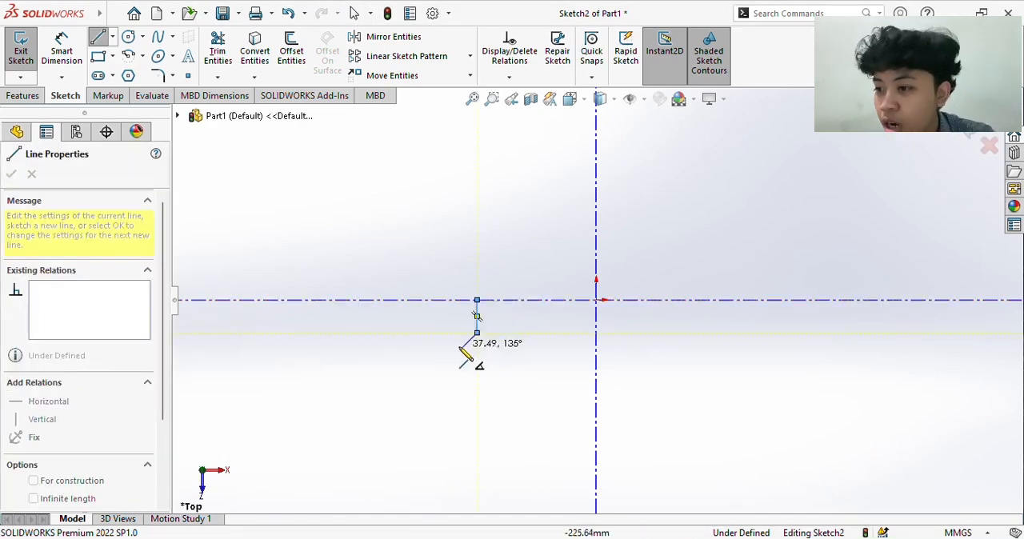
click(462, 347)
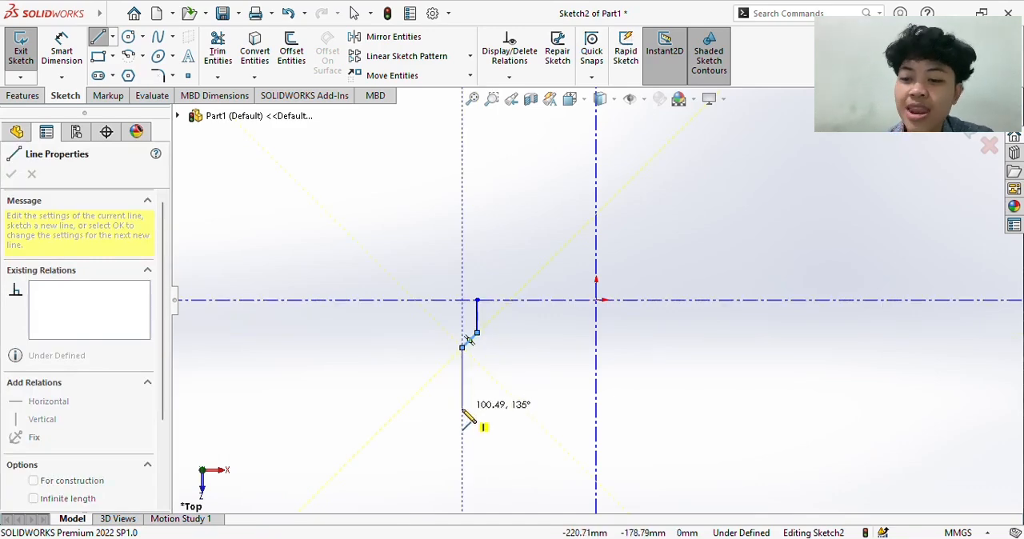
click(462, 416)
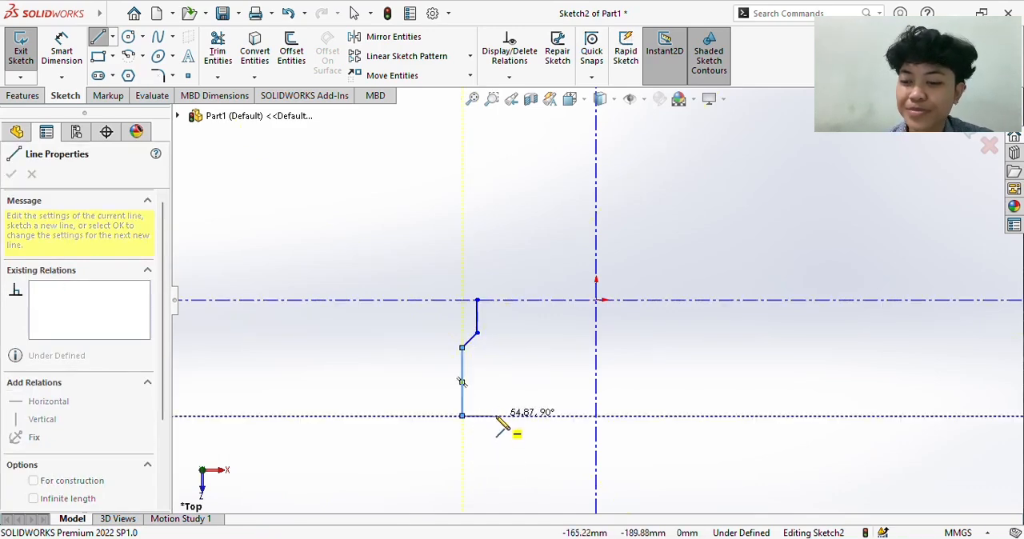
click(495, 416)
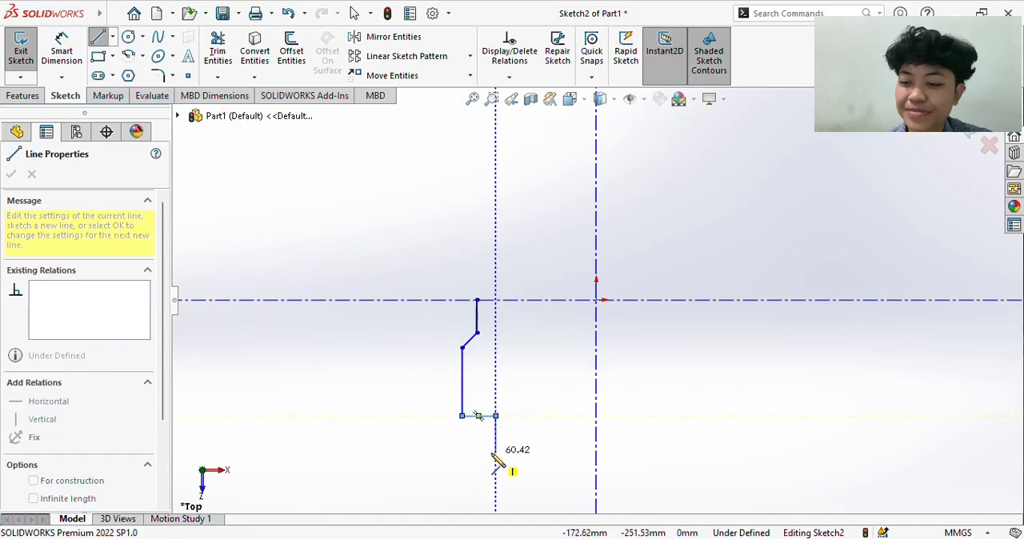
click(495, 453)
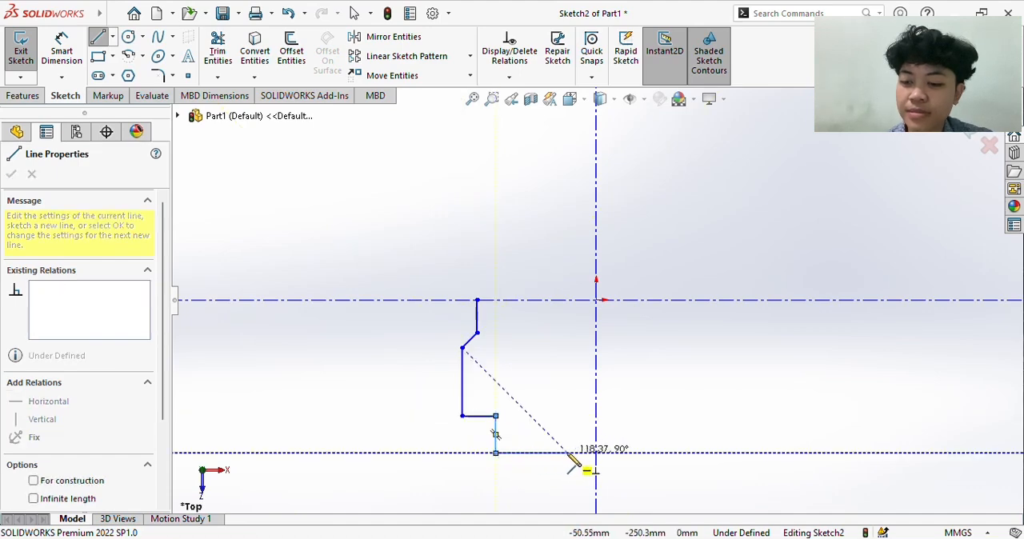
click(596, 454)
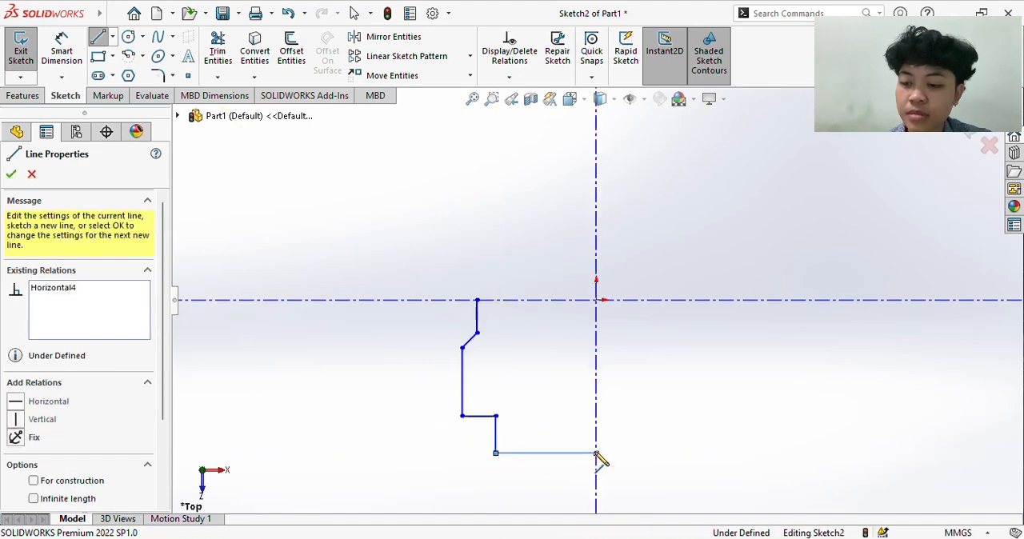
- Dimension the profile's lowest corner about the vertical centerline as a 50 mm diameter
click(66, 48)
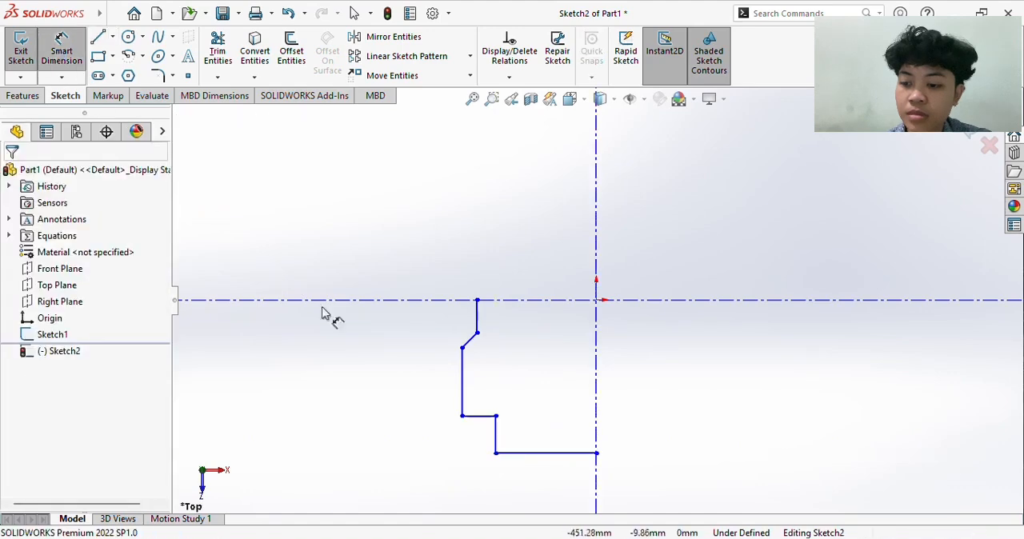
click(496, 453)
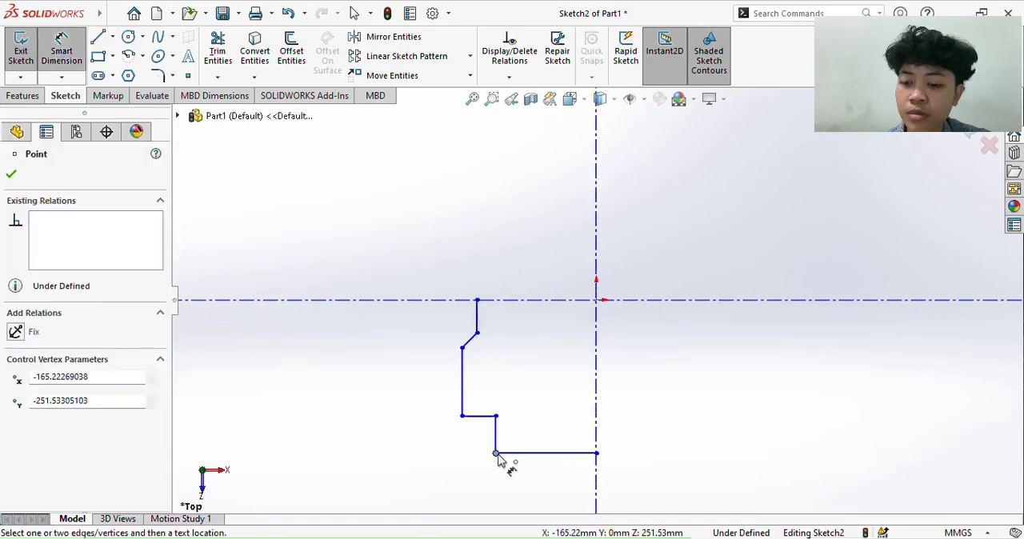
click(597, 479)
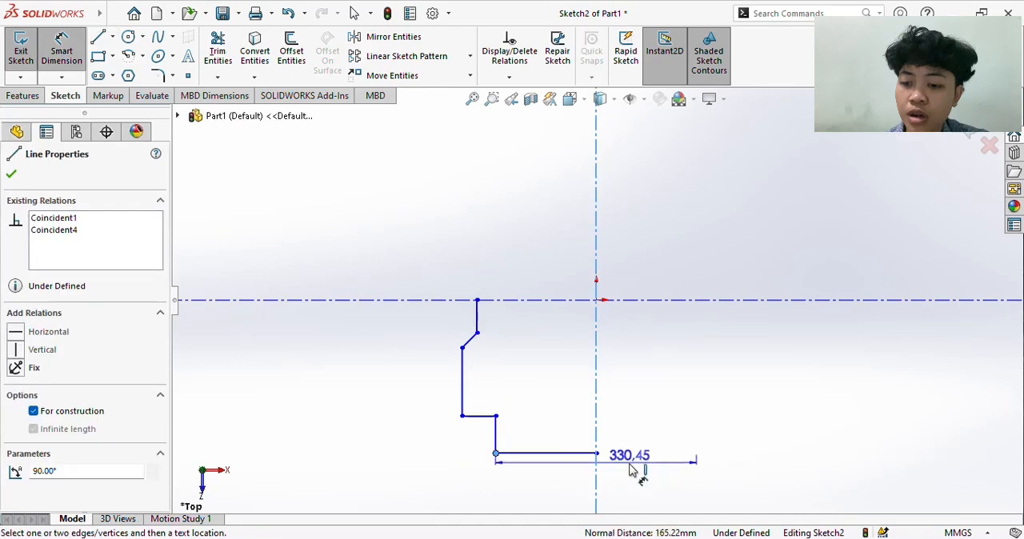
click(632, 472)
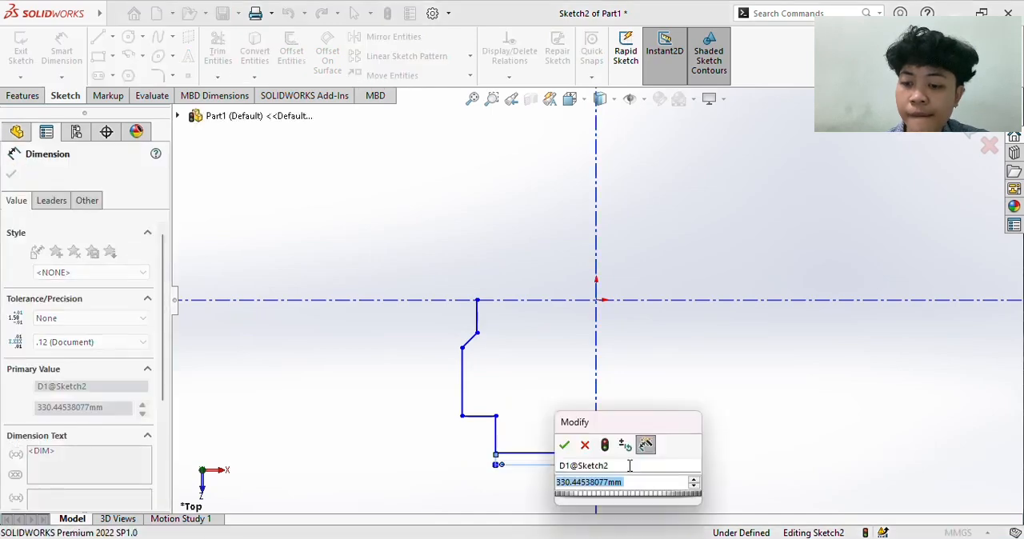
text(50)
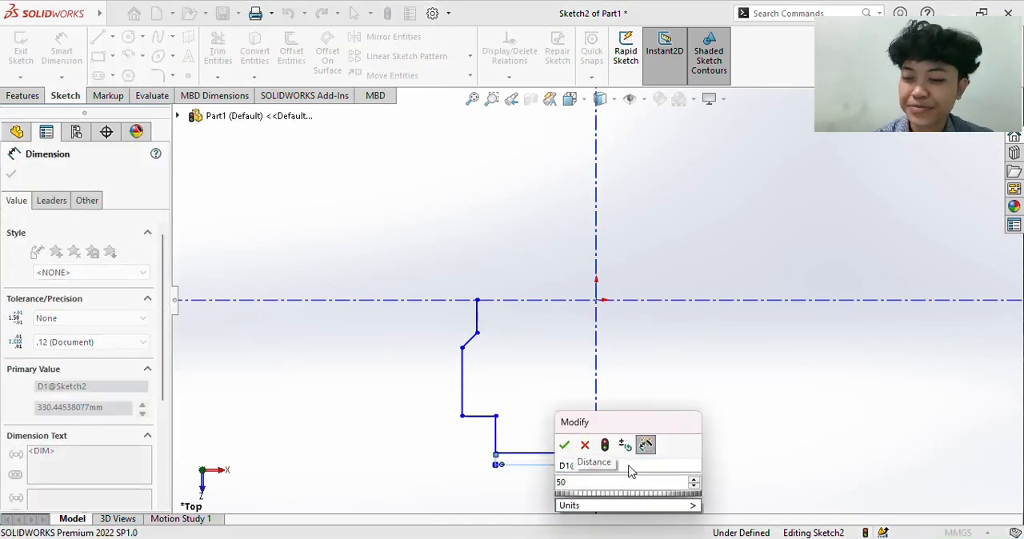
key(Return)
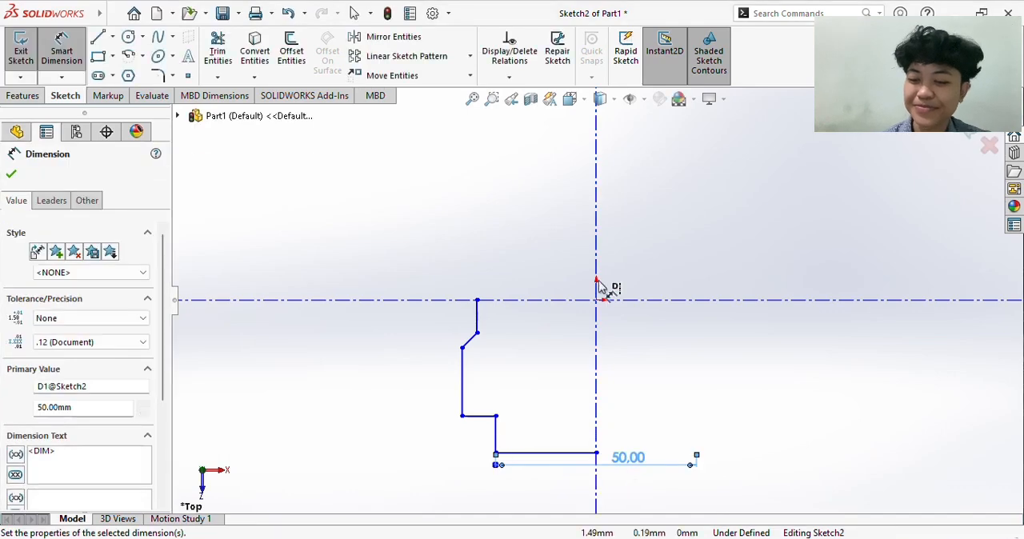
- Dimension the profile's outer lower corner about the vertical centerline as an 80 mm diameter
click(463, 417)
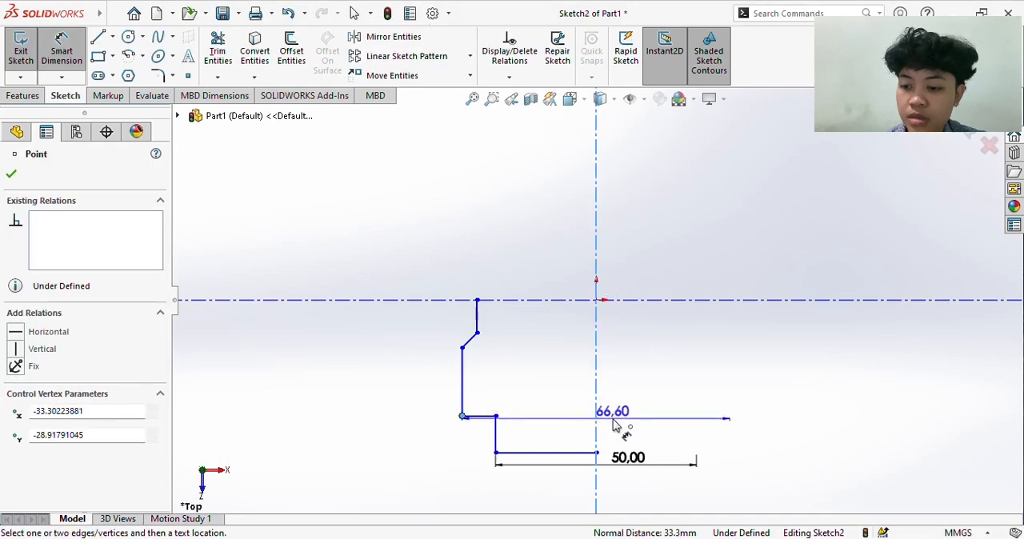
click(613, 419)
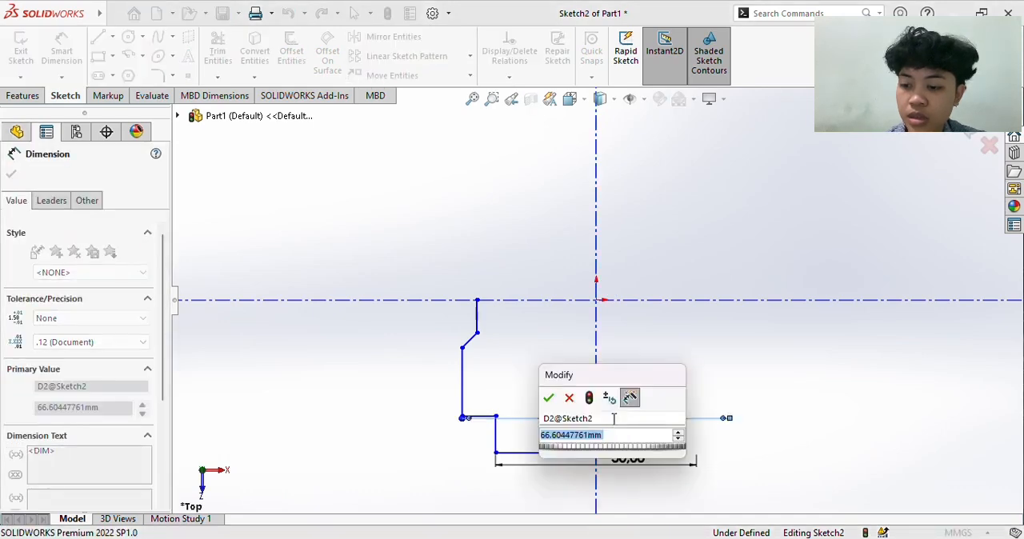
text(80)
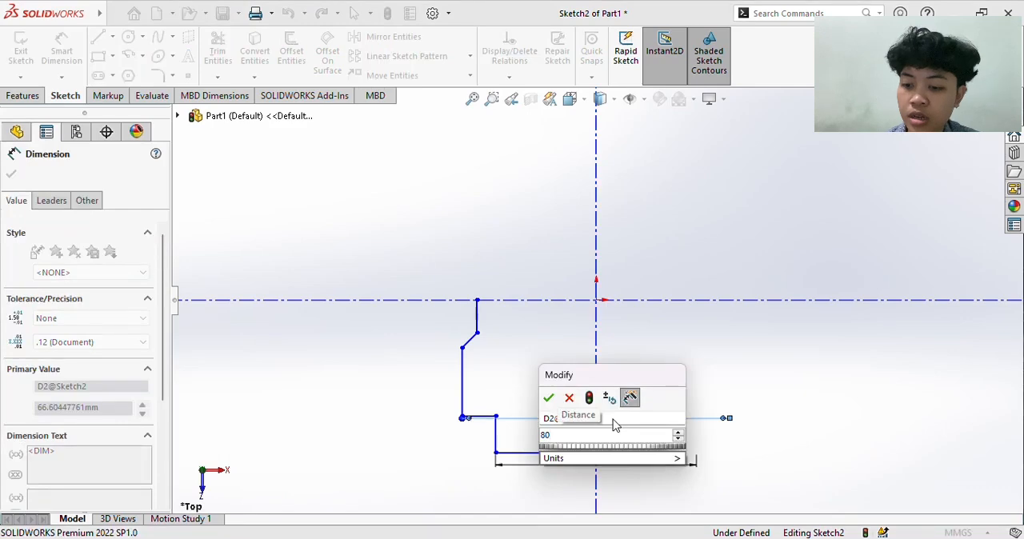
key(Return)
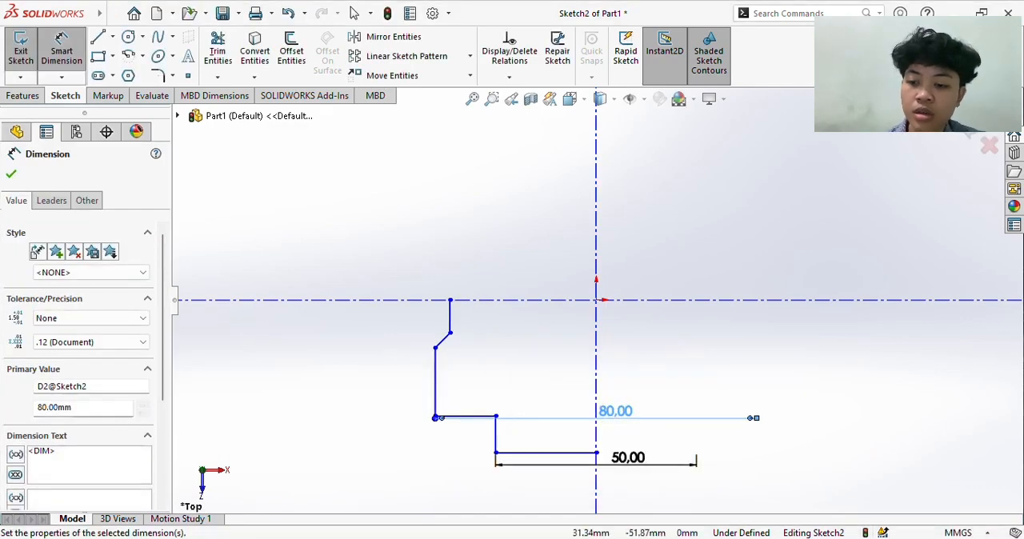
- Switch to the PDF assignment, examine the Tooling Cylinder's given values and dimensioned views, and return to the SOLIDWORKS sketch
key(alt+Tab)
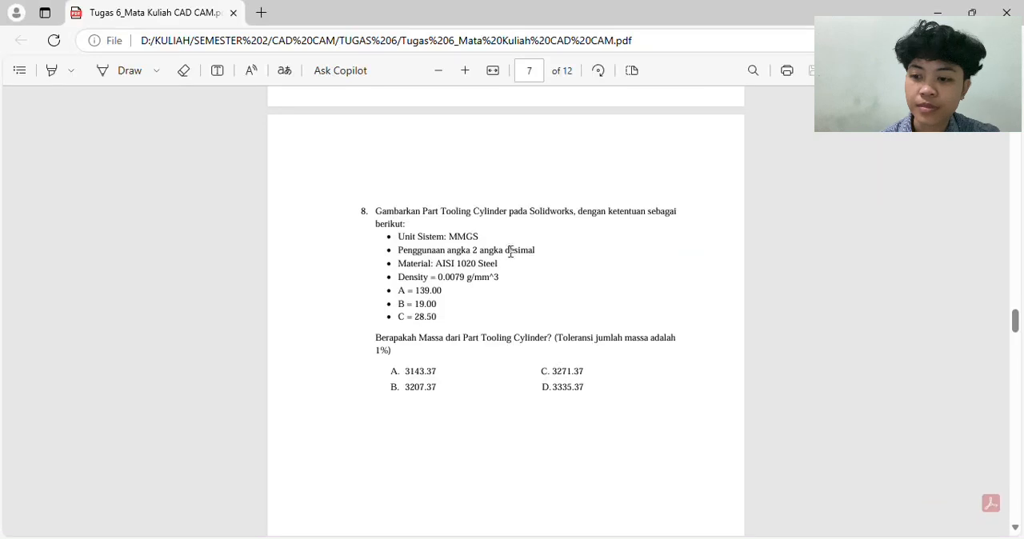
scroll(457, 333, down, 7)
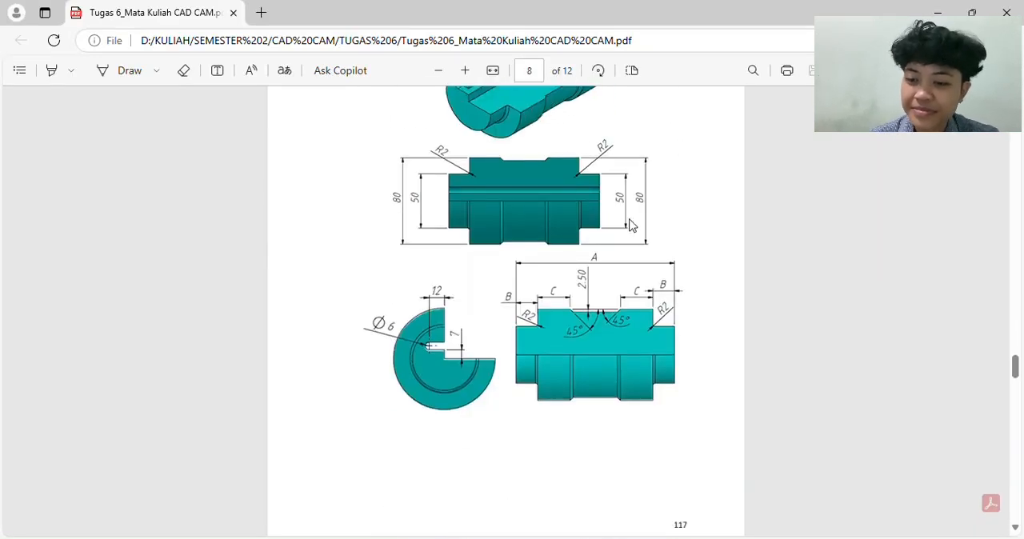
scroll(630, 225, up, 1)
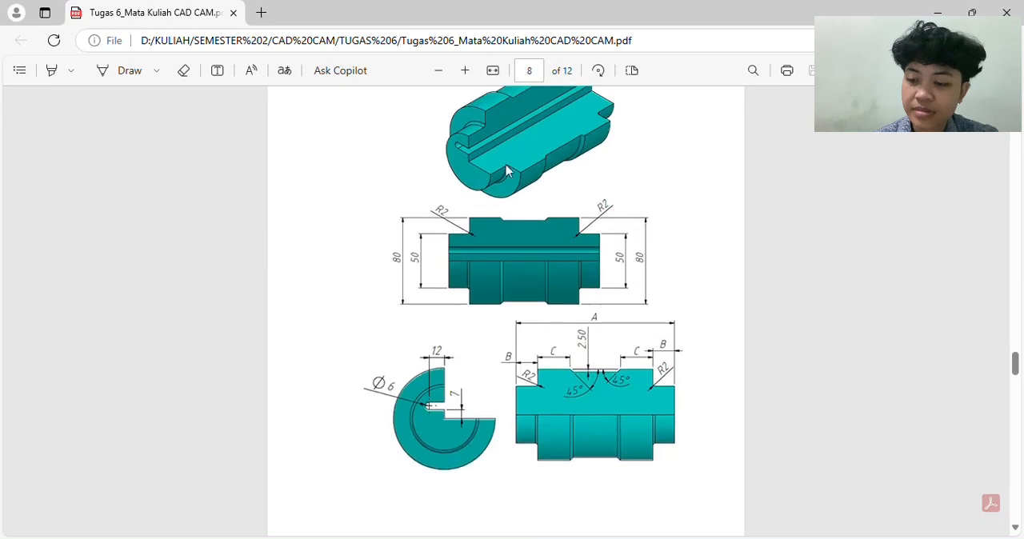
key(alt+Tab)
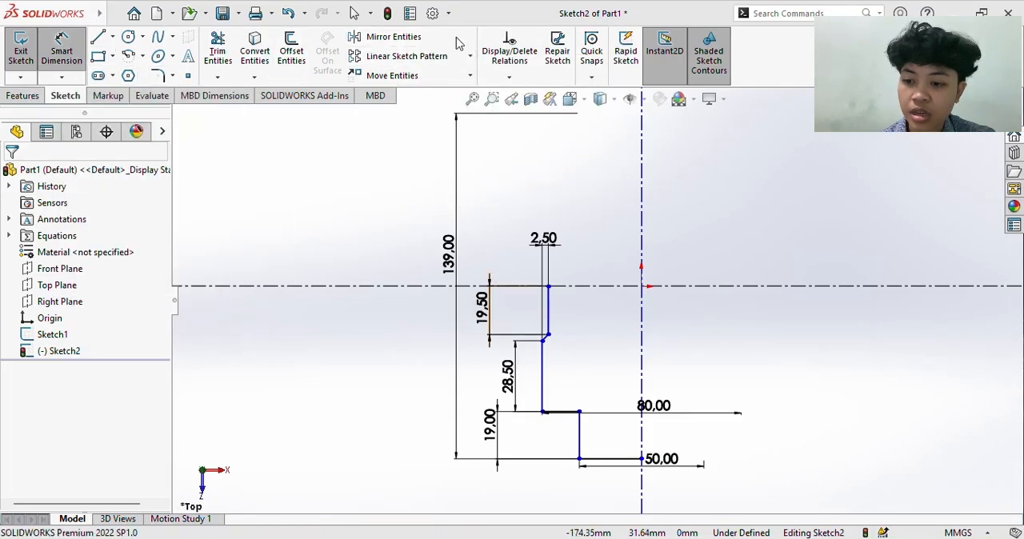
- Try mirroring the six profile lines about the vertical centerline, and undo that mirror
click(392, 40)
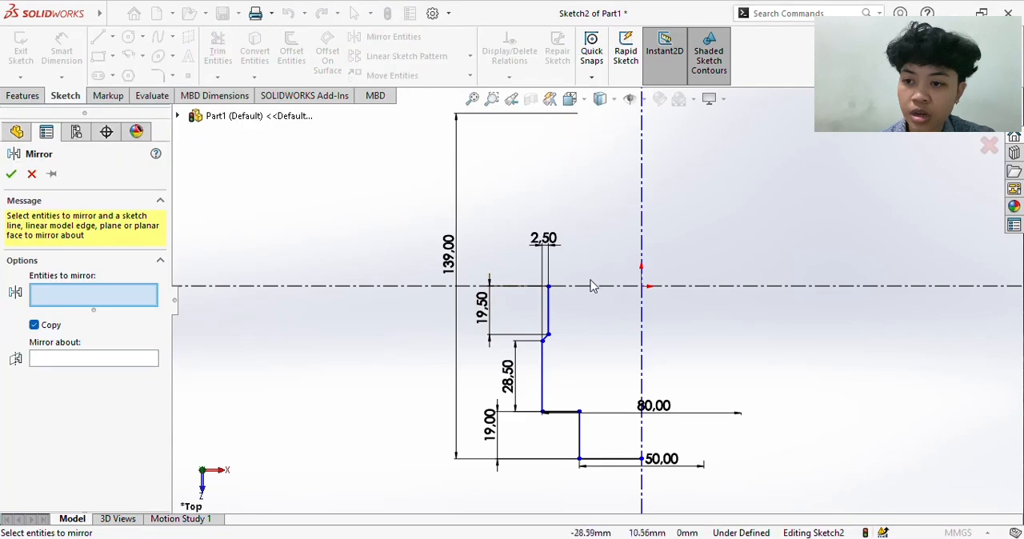
click(548, 313)
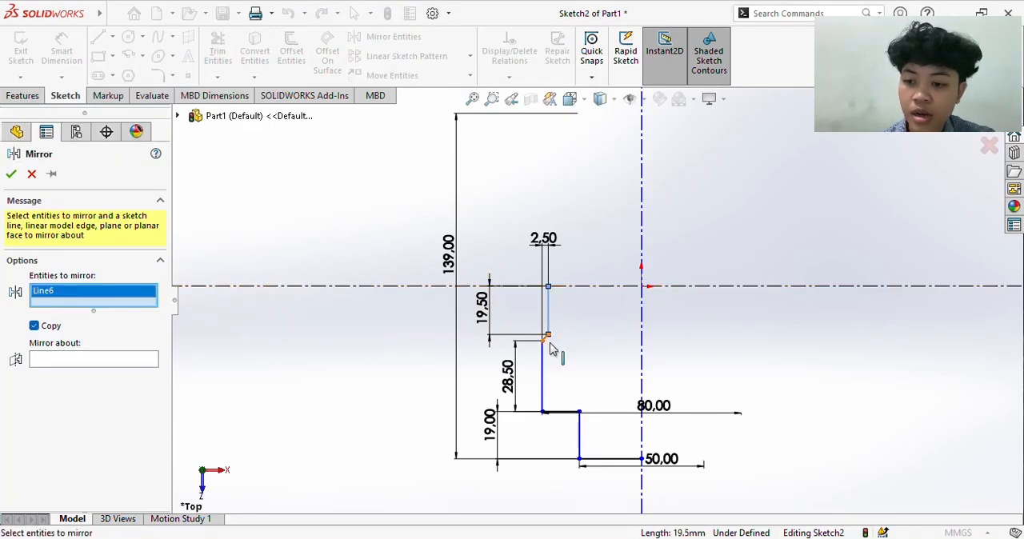
scroll(549, 348, down, 3)
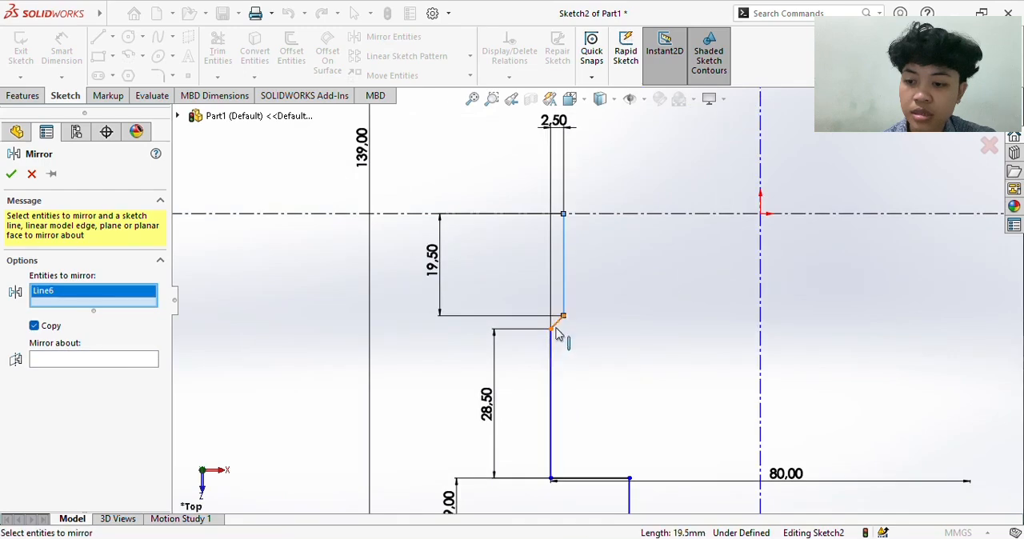
click(560, 325)
click(551, 372)
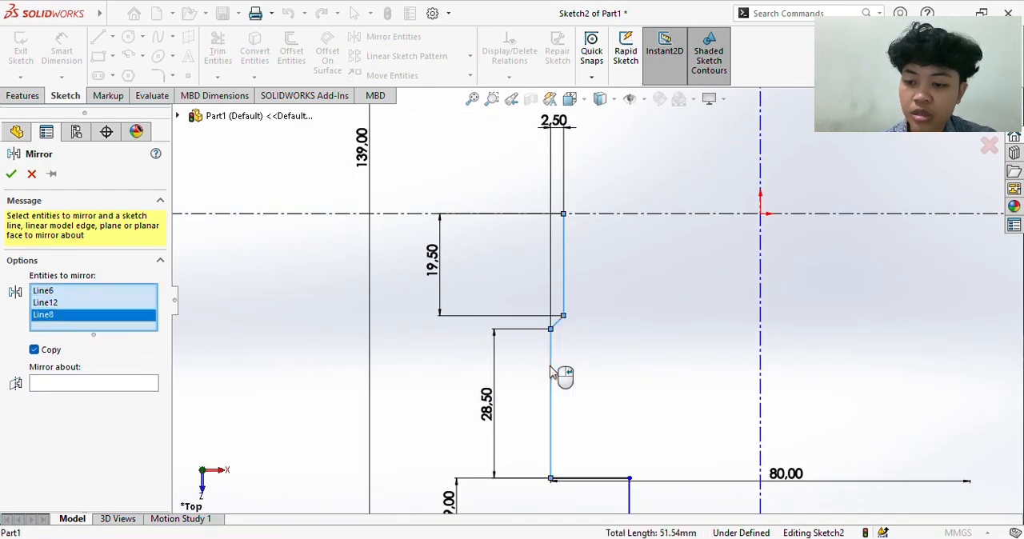
scroll(551, 372, up, 2)
click(603, 408)
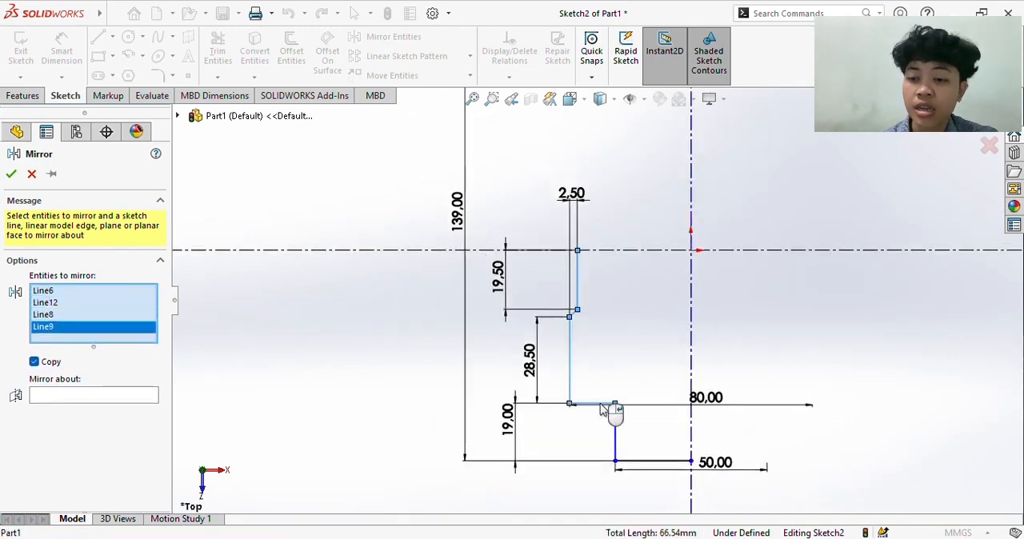
click(614, 428)
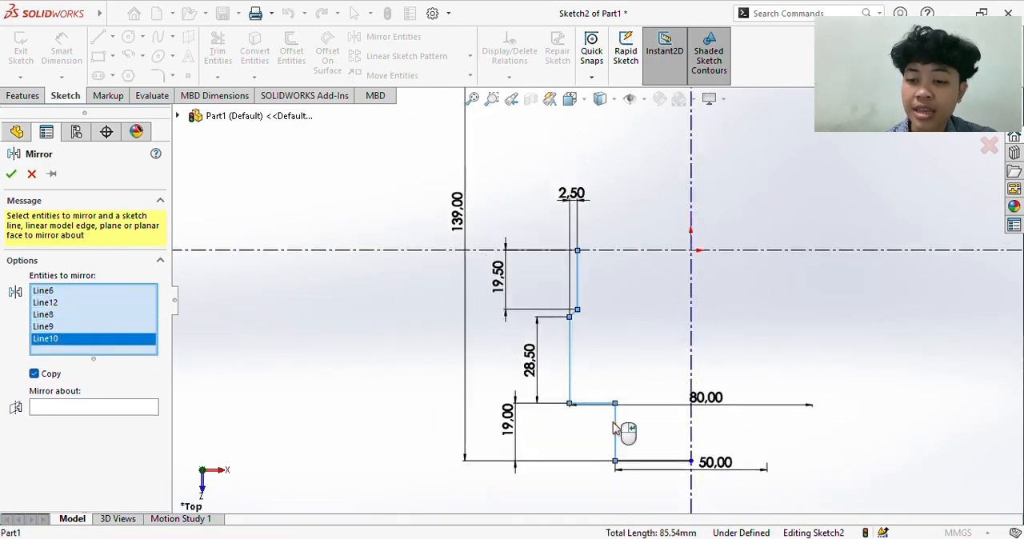
click(661, 468)
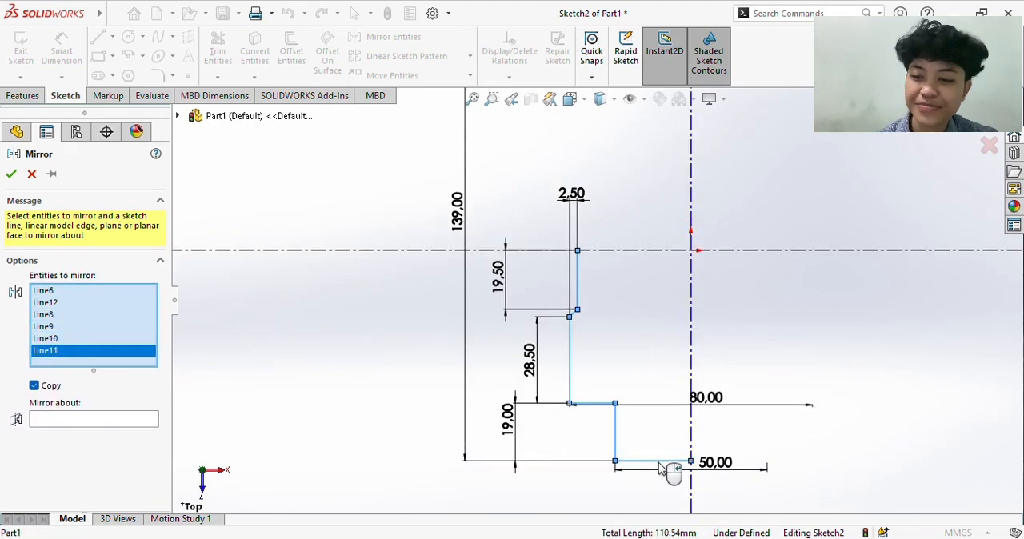
click(46, 424)
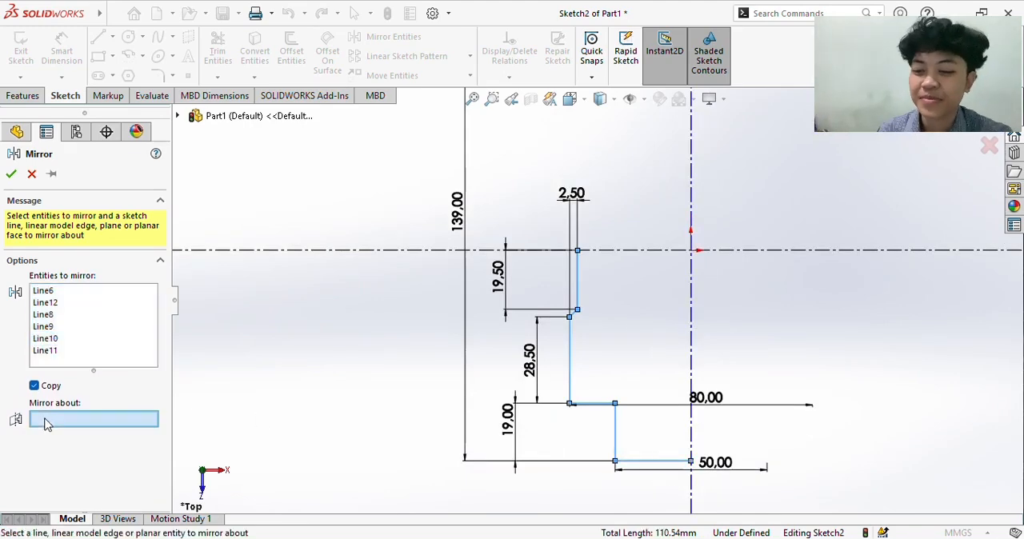
click(691, 326)
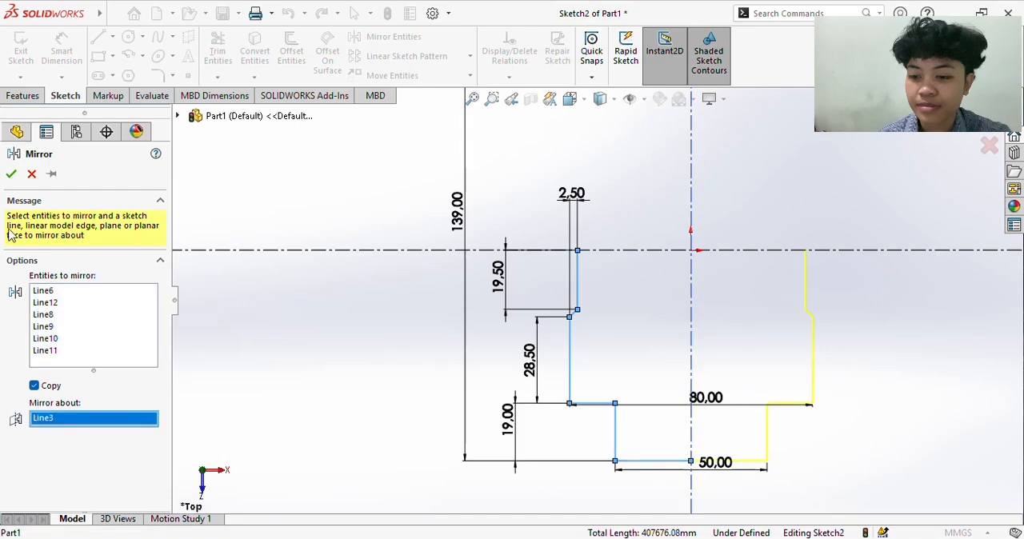
click(11, 176)
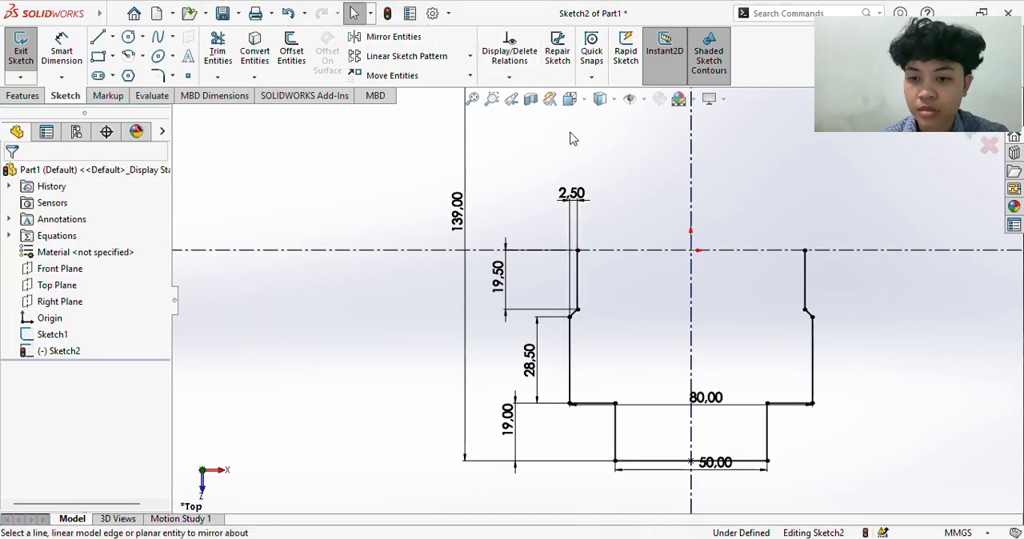
key(ctrl+z)
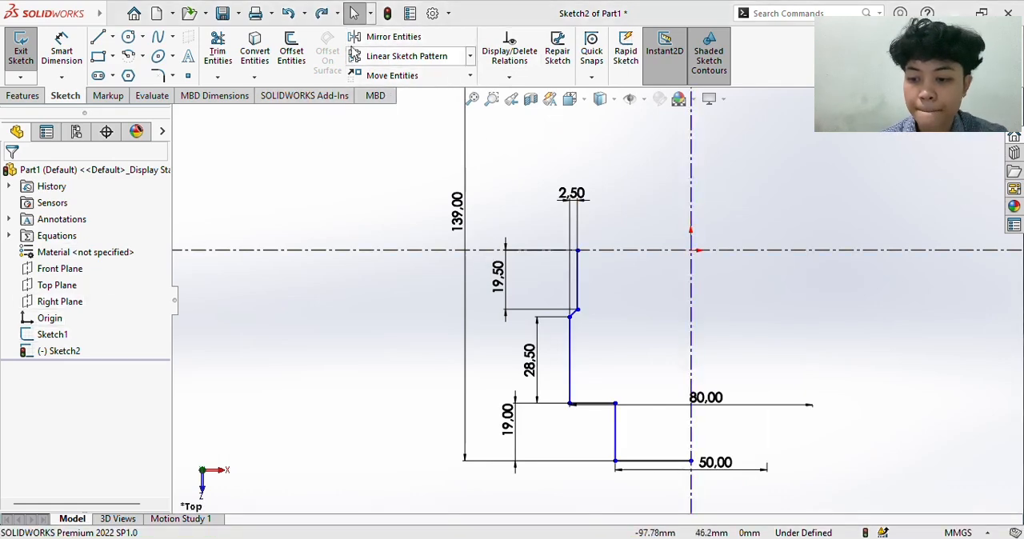
- Mirror the six profile lines about the horizontal centerline, keeping the original lines
click(356, 40)
click(578, 286)
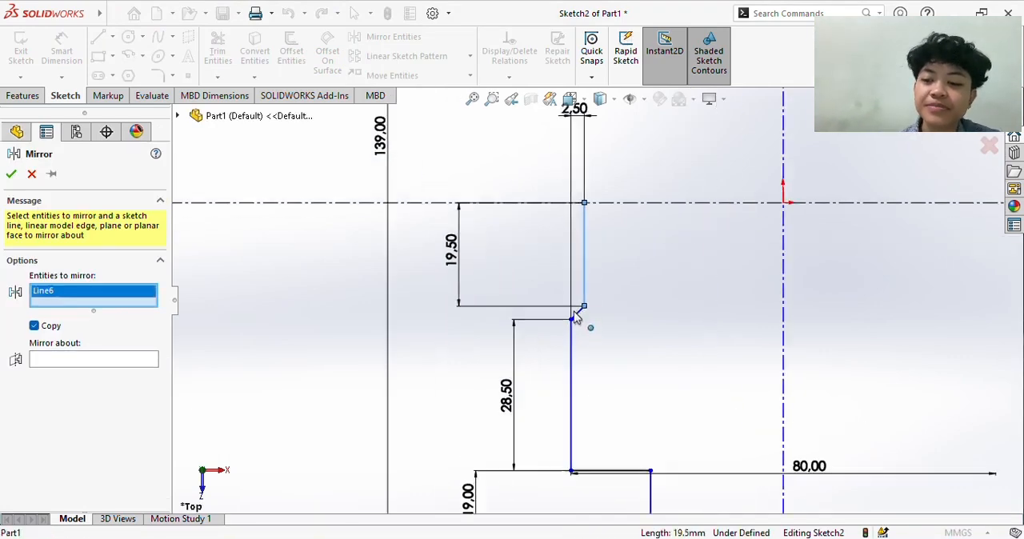
scroll(576, 320, down, 2)
click(578, 313)
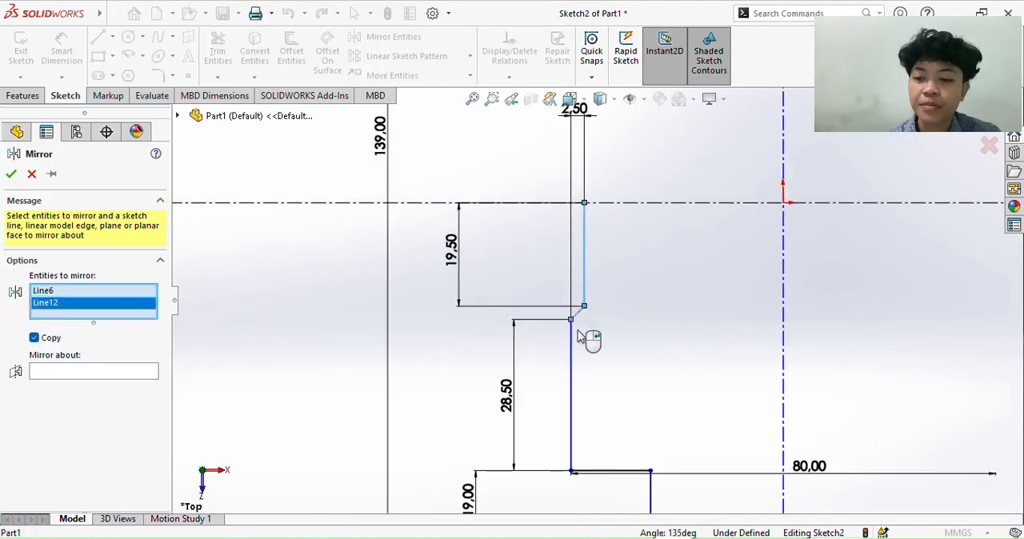
click(573, 373)
click(624, 471)
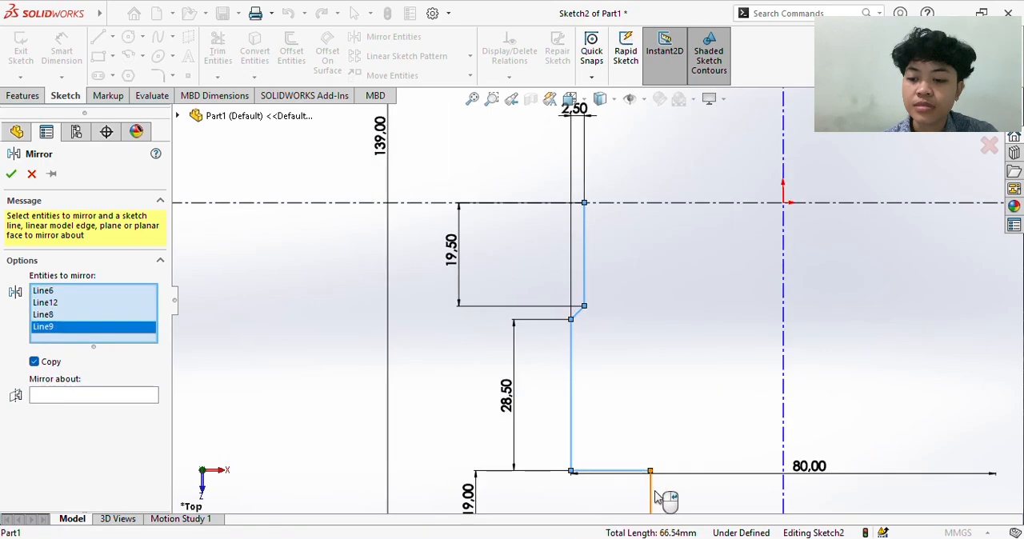
click(653, 498)
scroll(664, 496, up, 3)
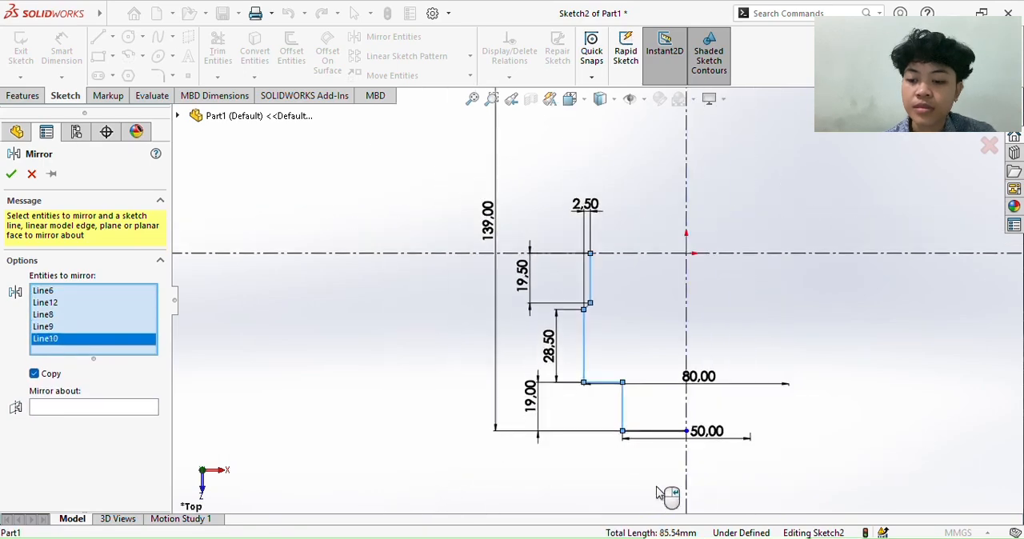
click(647, 433)
click(58, 427)
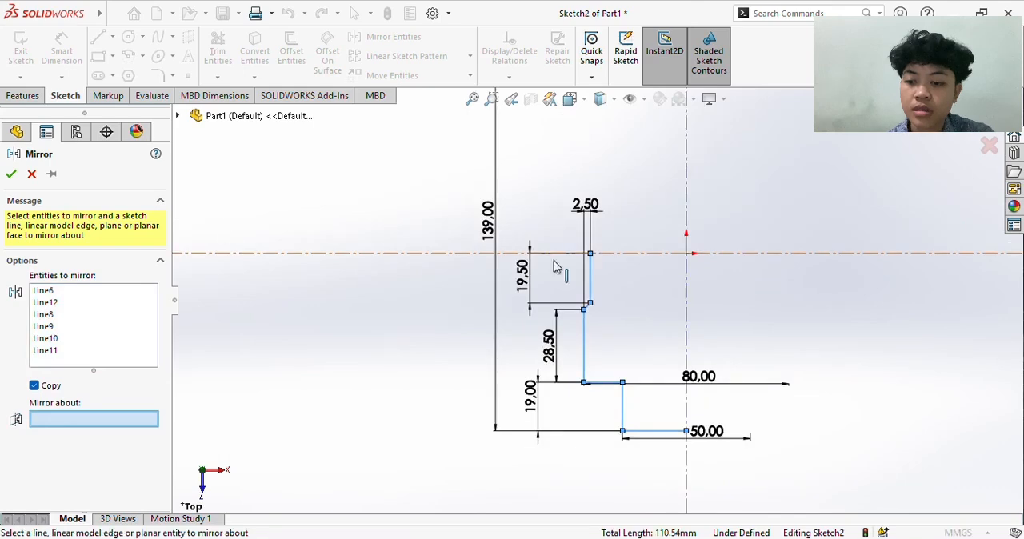
click(629, 254)
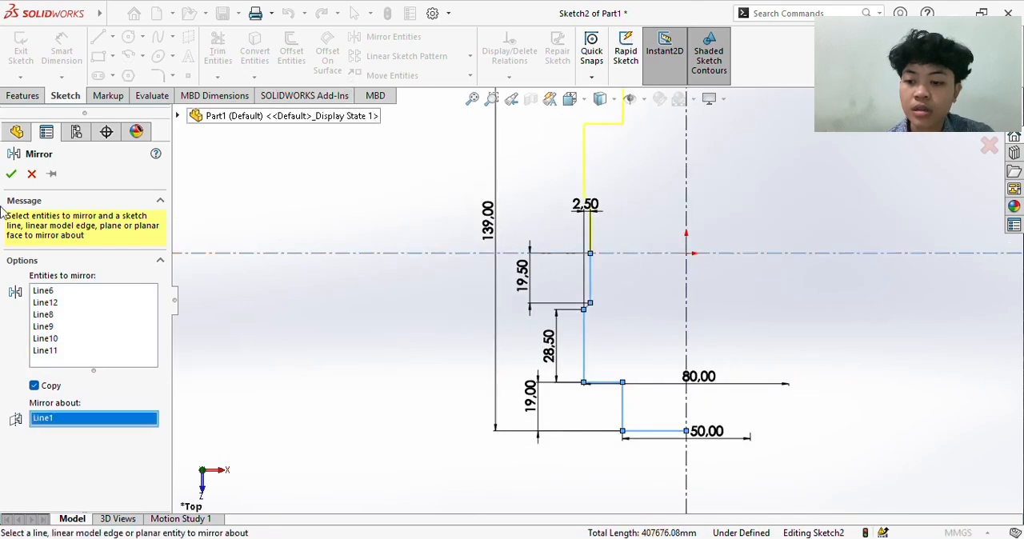
click(11, 173)
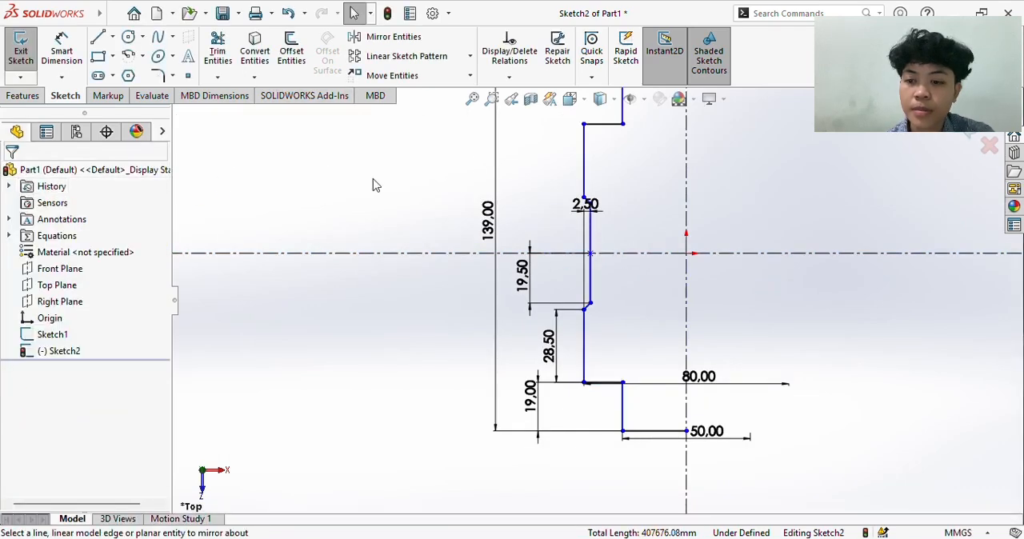
- Revolve the stepped profile 360 degrees about its straight line along the vertical centerline to form a solid body
key(f)
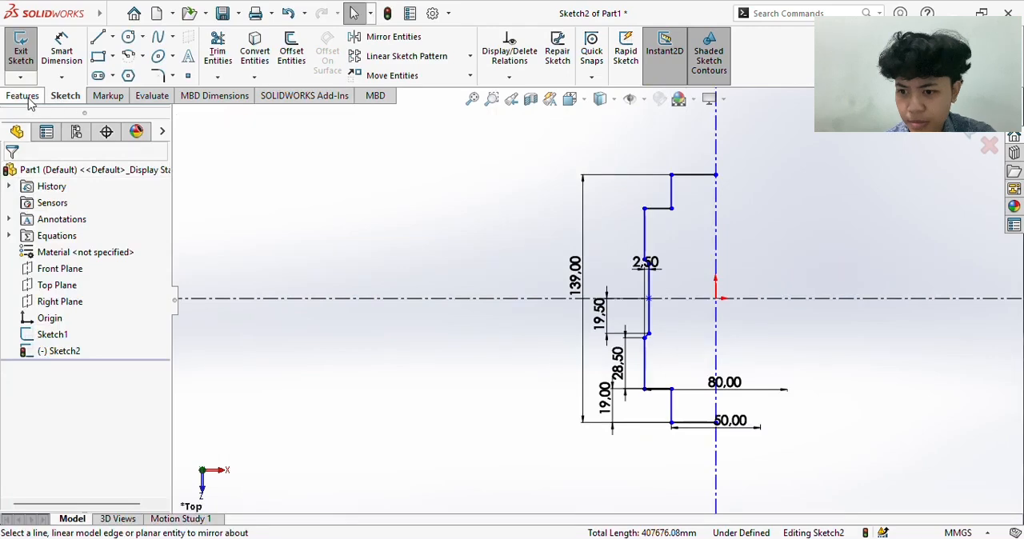
click(27, 96)
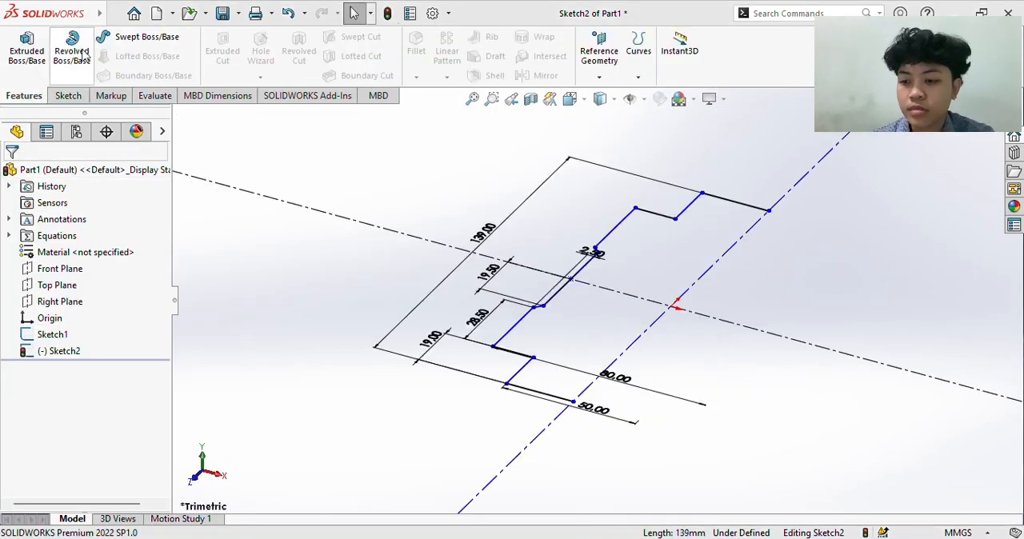
click(72, 53)
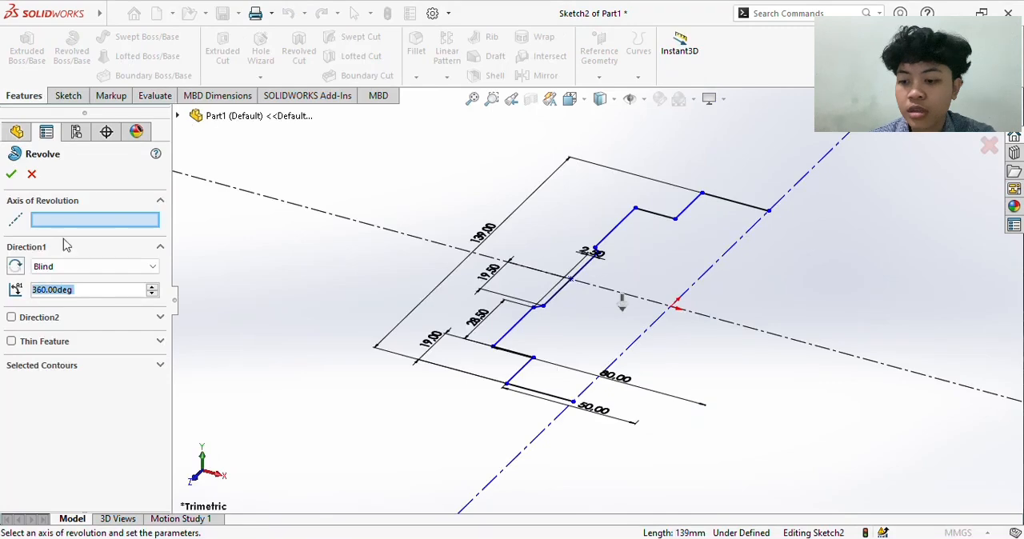
click(653, 327)
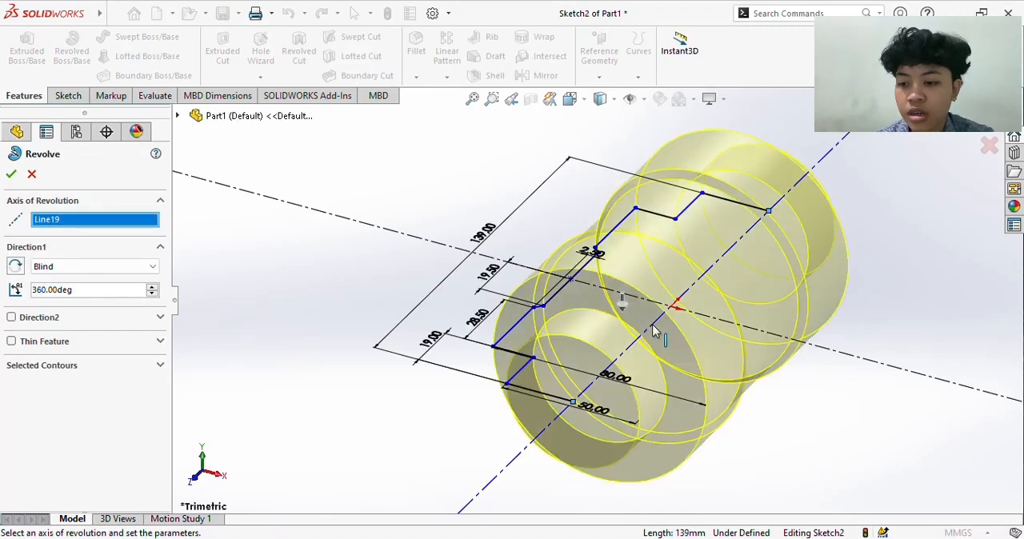
click(11, 175)
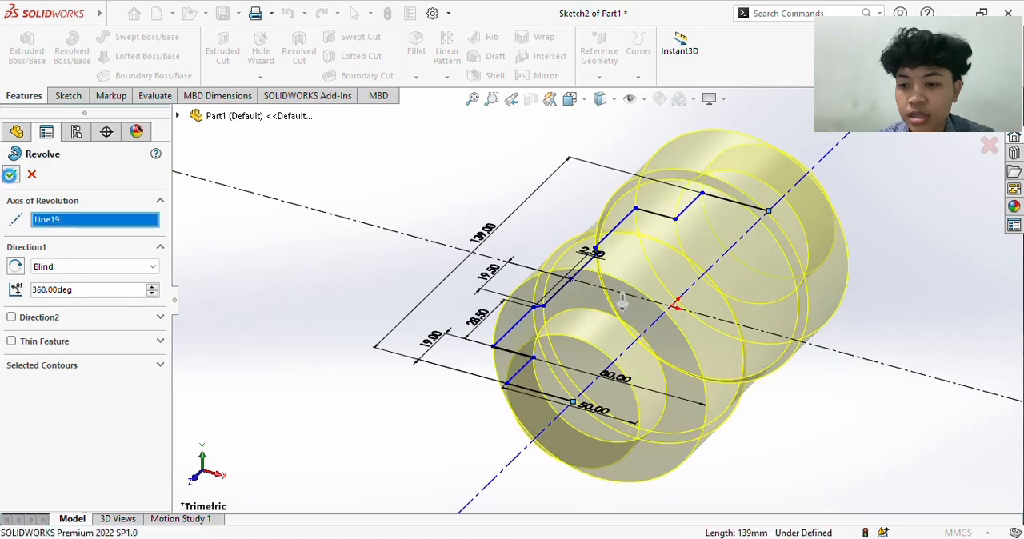
- Fillet the two circular edges where the small end cylinders meet the larger shoulders with a 2 mm radius
key(Down)
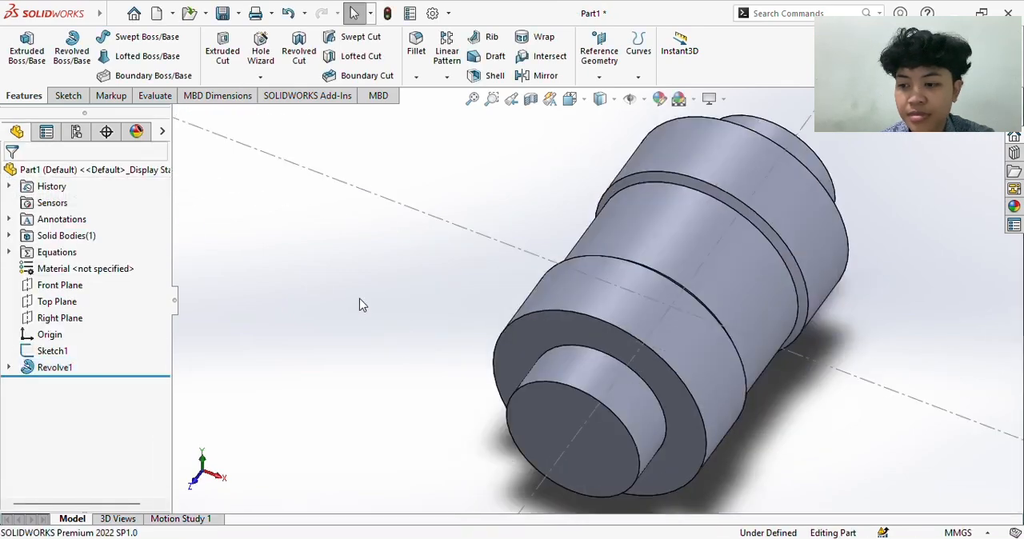
key(Right)
key(Up)
key(Up)
key(Up)
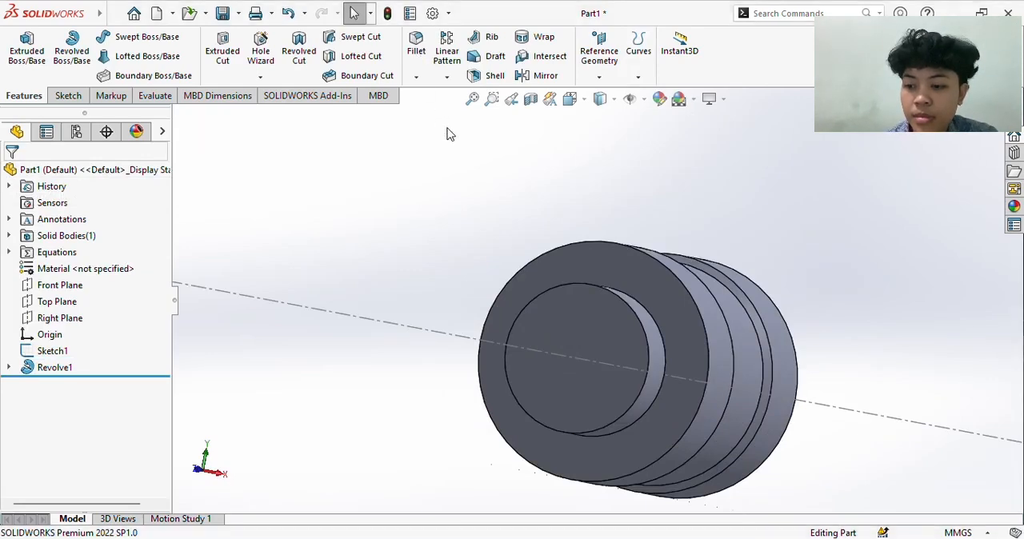
click(416, 47)
click(456, 214)
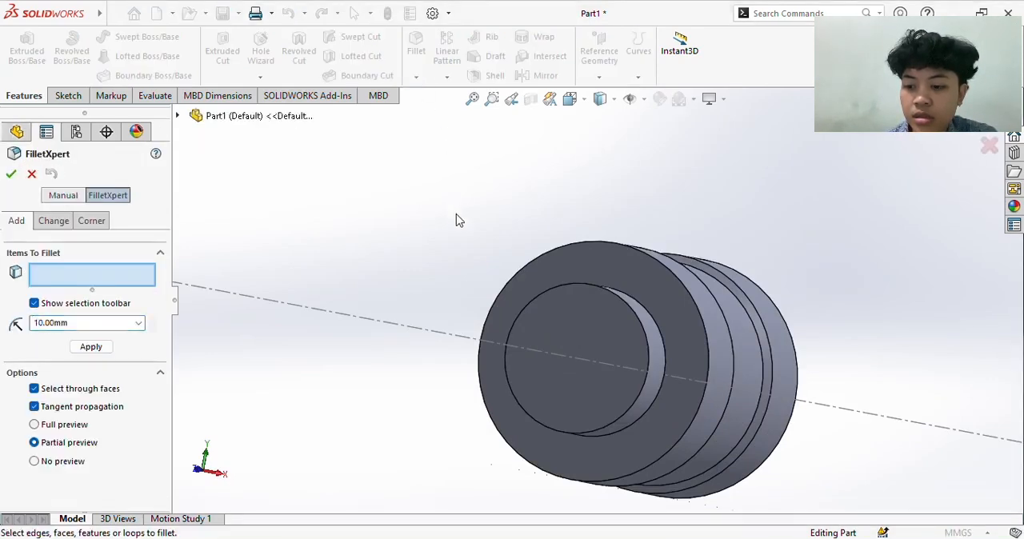
key(Left)
key(Left)
key(Left)
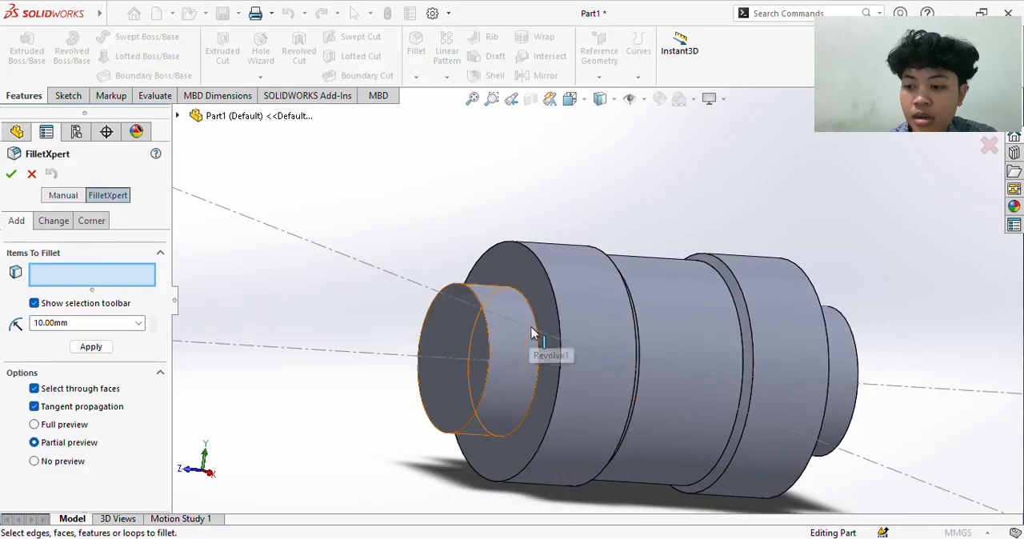
click(537, 349)
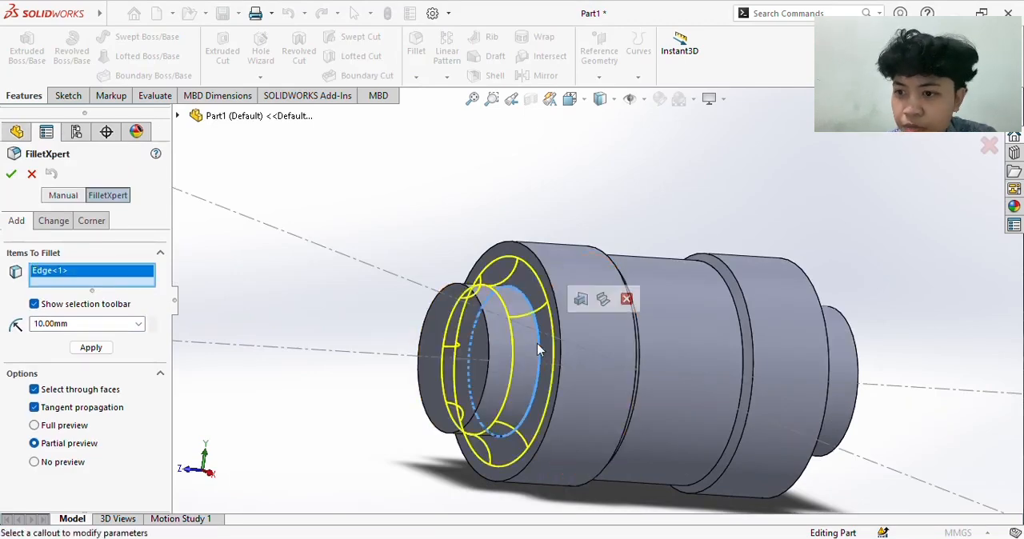
key(Left)
key(Left)
key(Left)
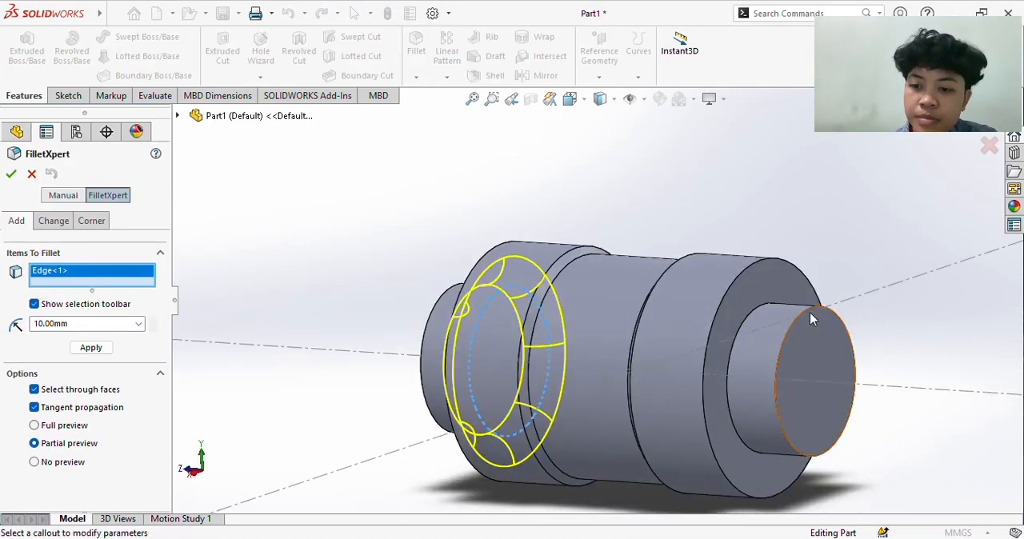
click(739, 341)
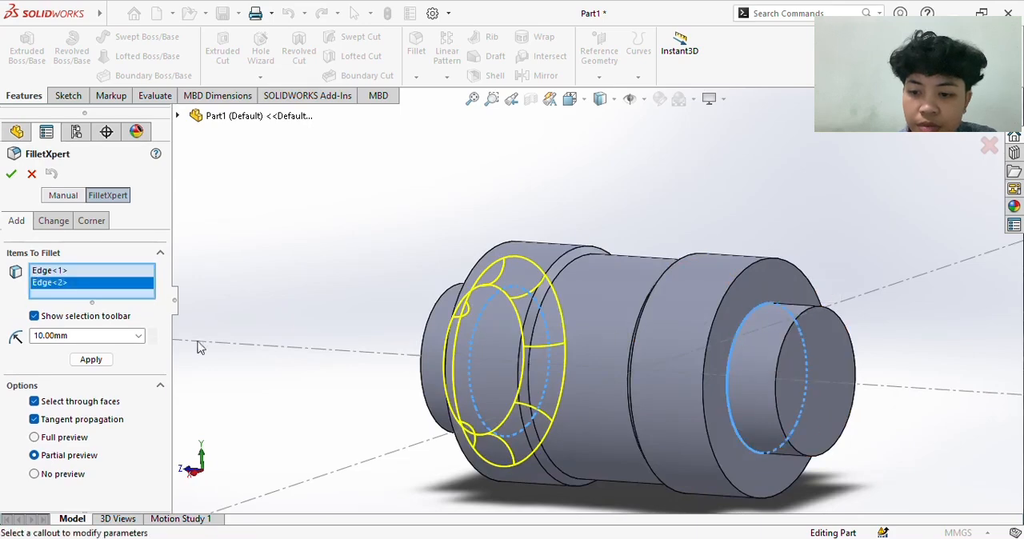
double_click(96, 336)
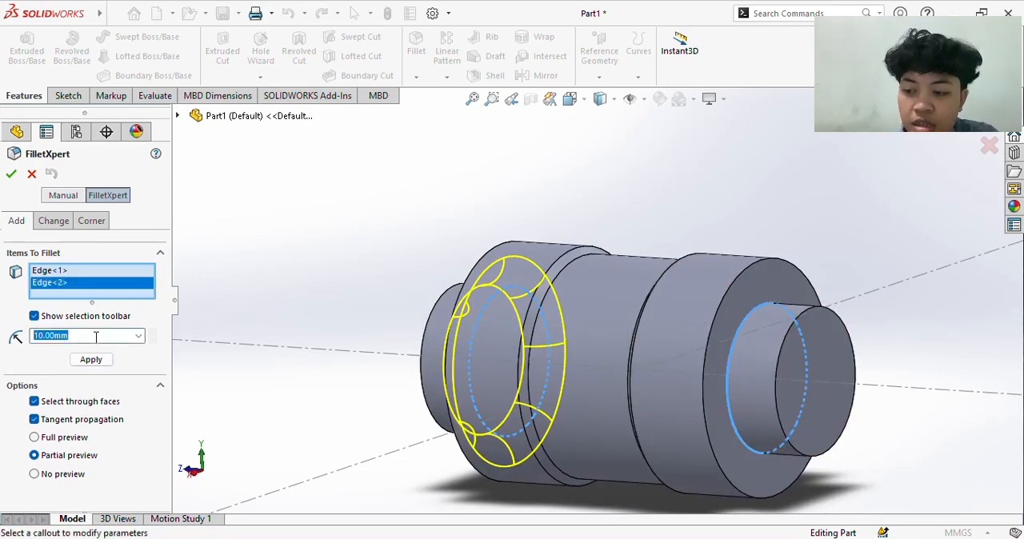
text(2)
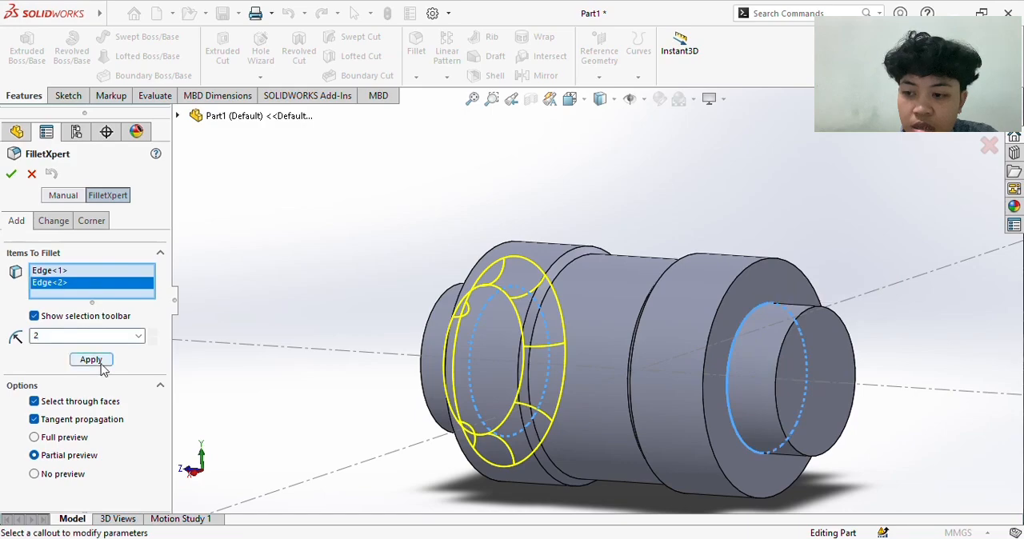
click(91, 359)
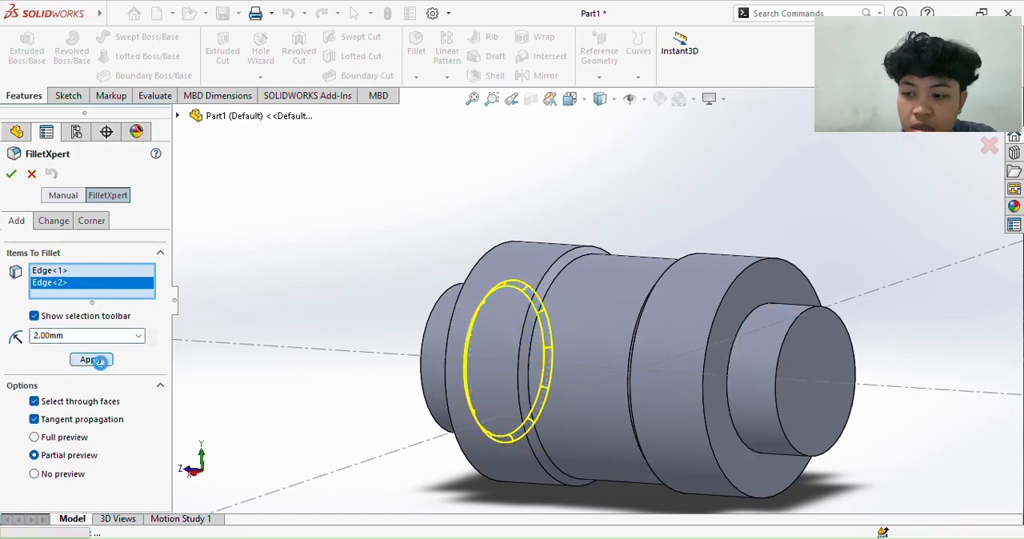
click(12, 174)
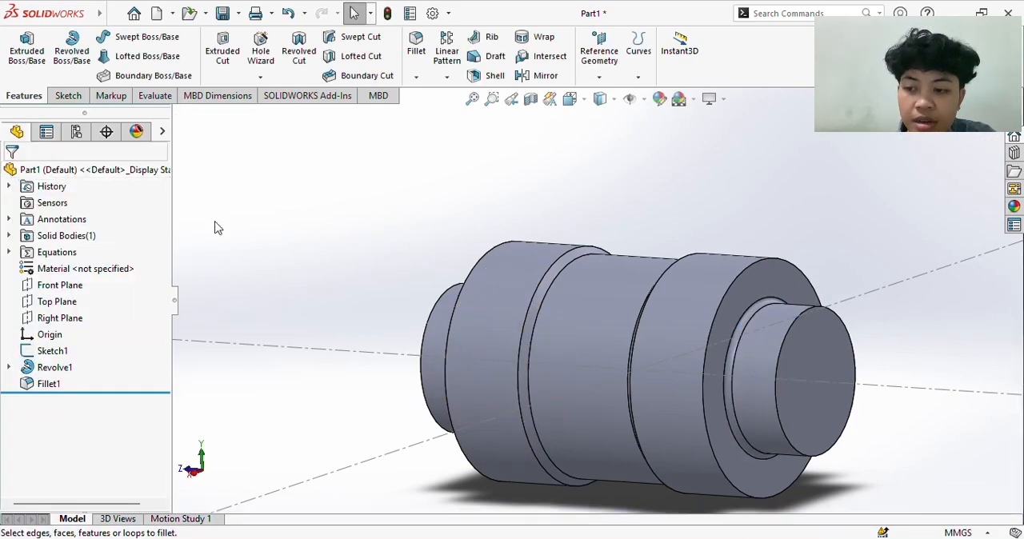
- Start a sketch on the Front Plane and draw a corner rectangle from the origin past the outer edge of the upper-right quadrant
key(Right)
key(Right)
key(Right)
key(Right)
key(Right)
key(Right)
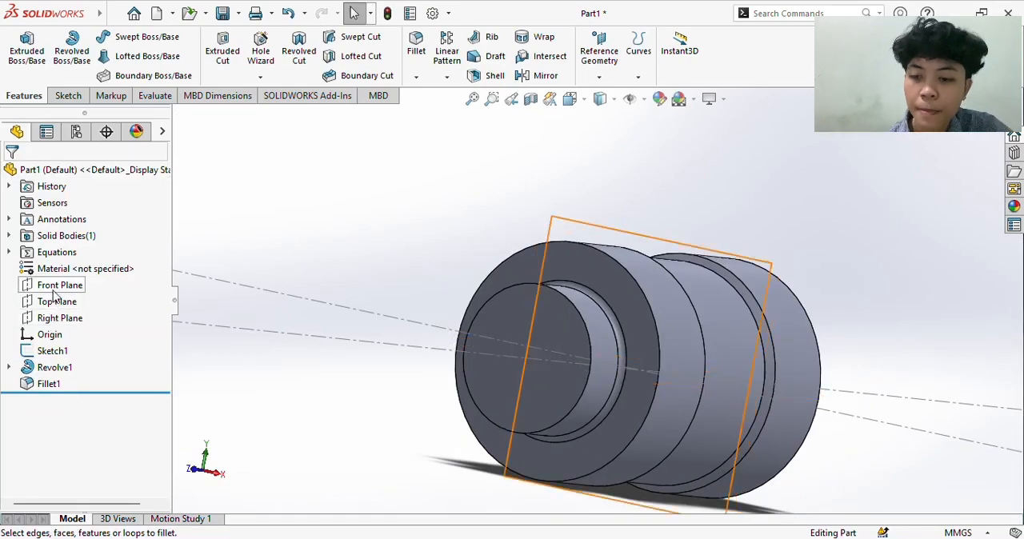
right_click(53, 288)
click(68, 268)
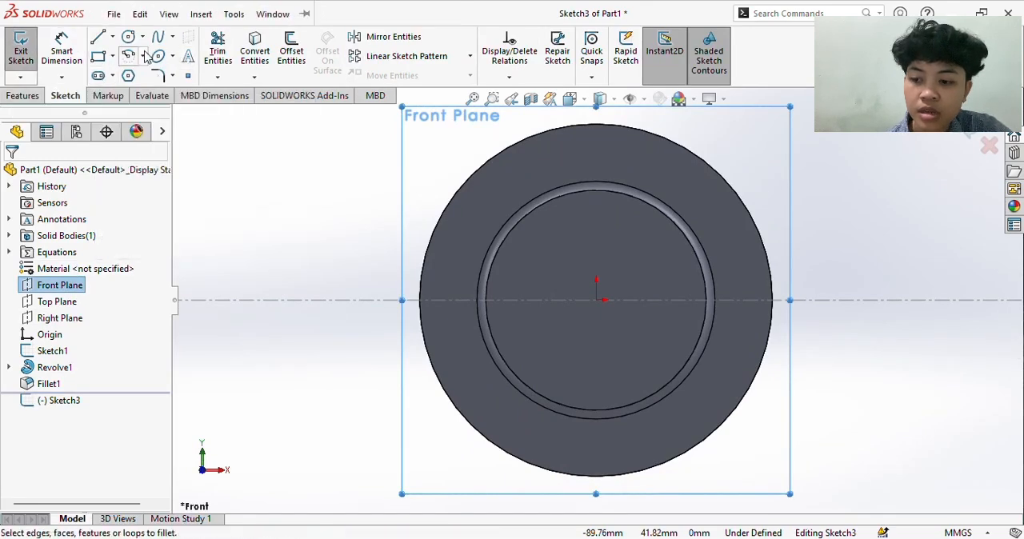
click(98, 56)
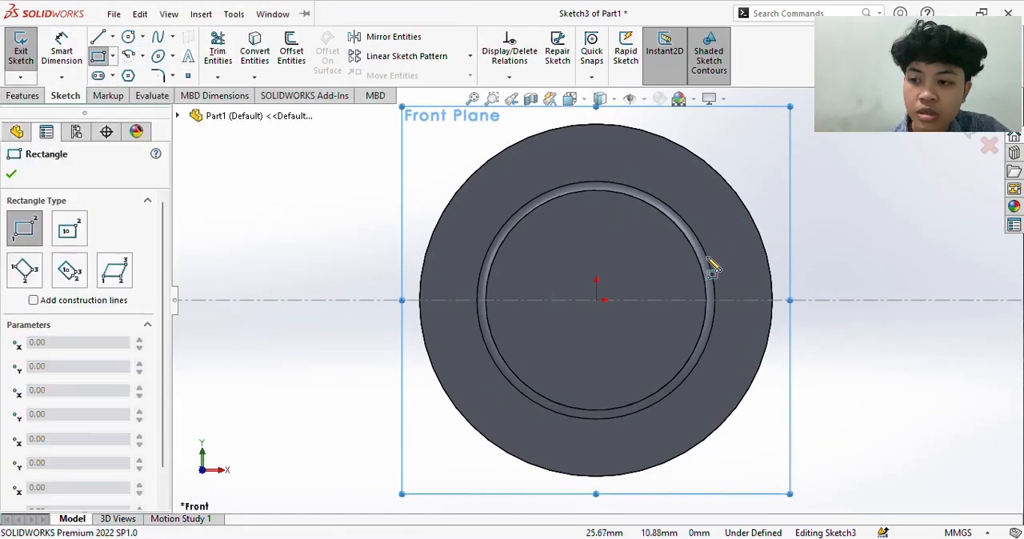
click(598, 301)
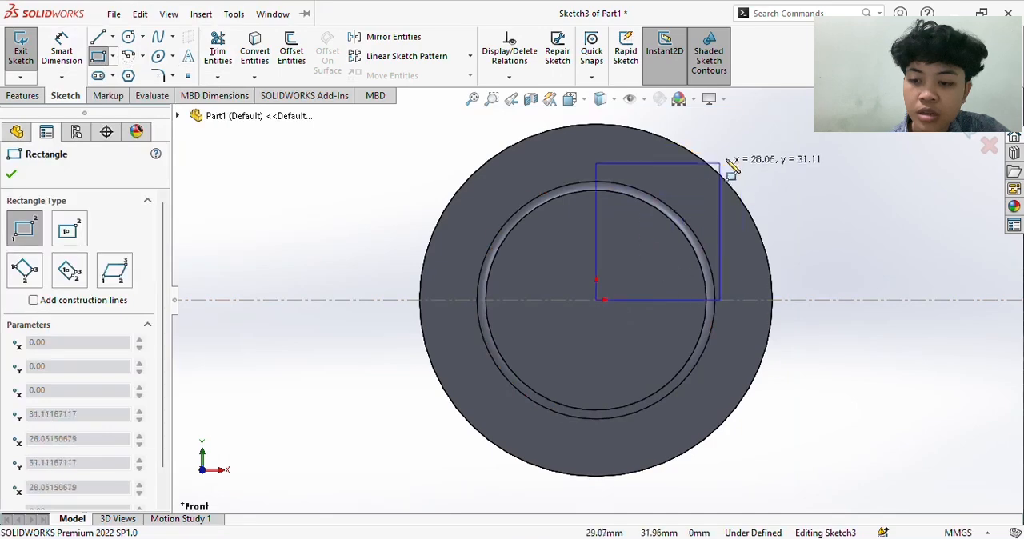
click(797, 110)
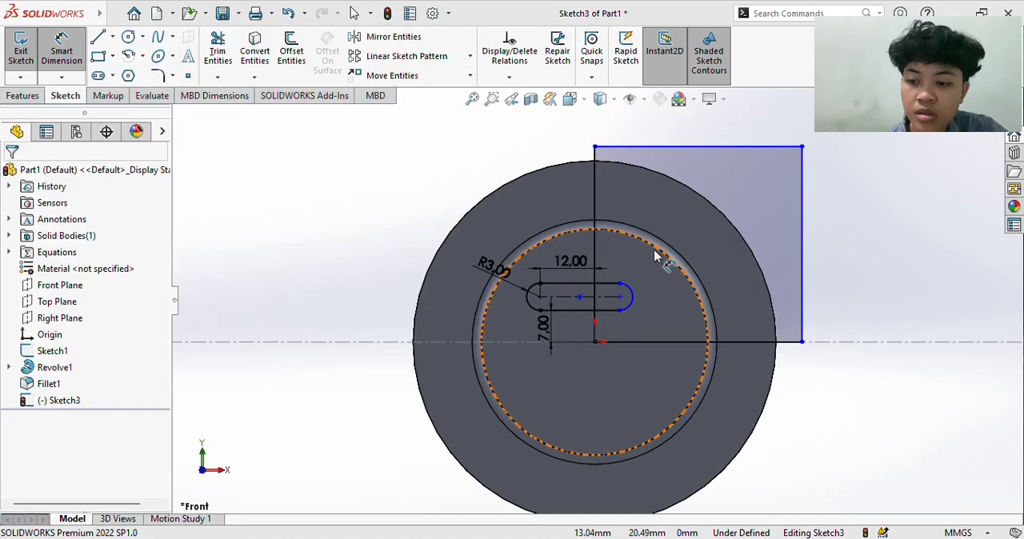
- Try an Extruded Cut using the quadrant rectangle region and the slot region outside it as contours
scroll(654, 250, down, 1)
scroll(653, 250, up, 1)
scroll(628, 334, down, 1)
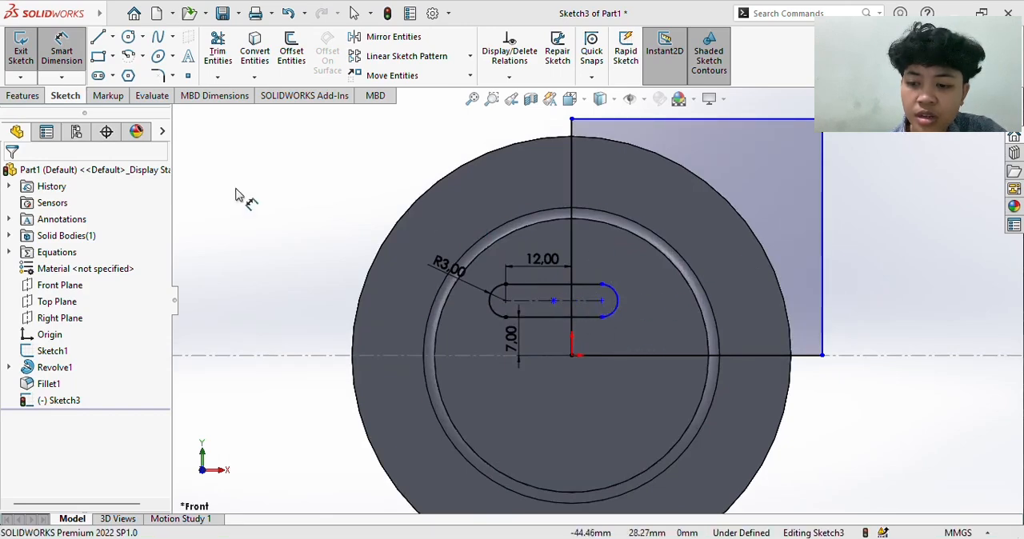
click(19, 97)
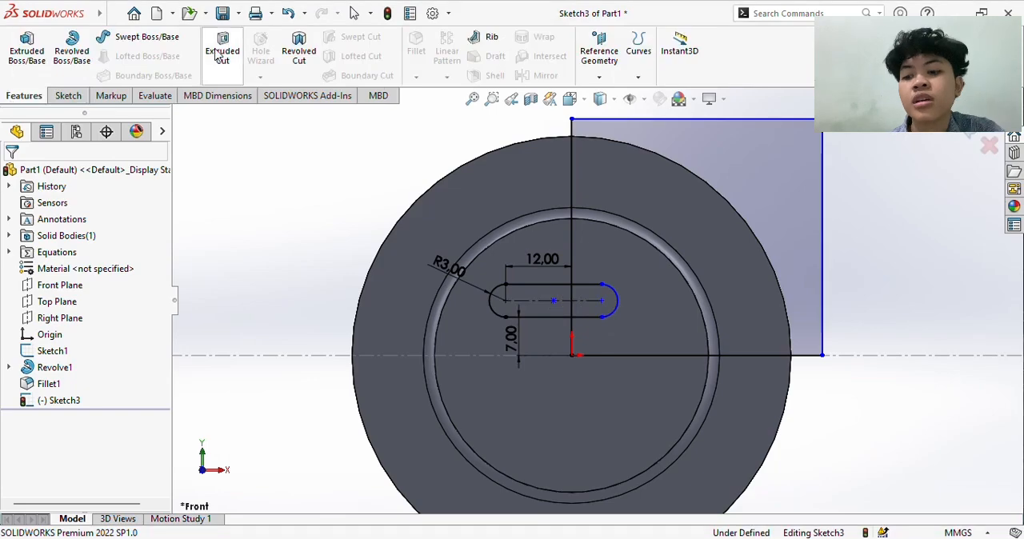
click(216, 49)
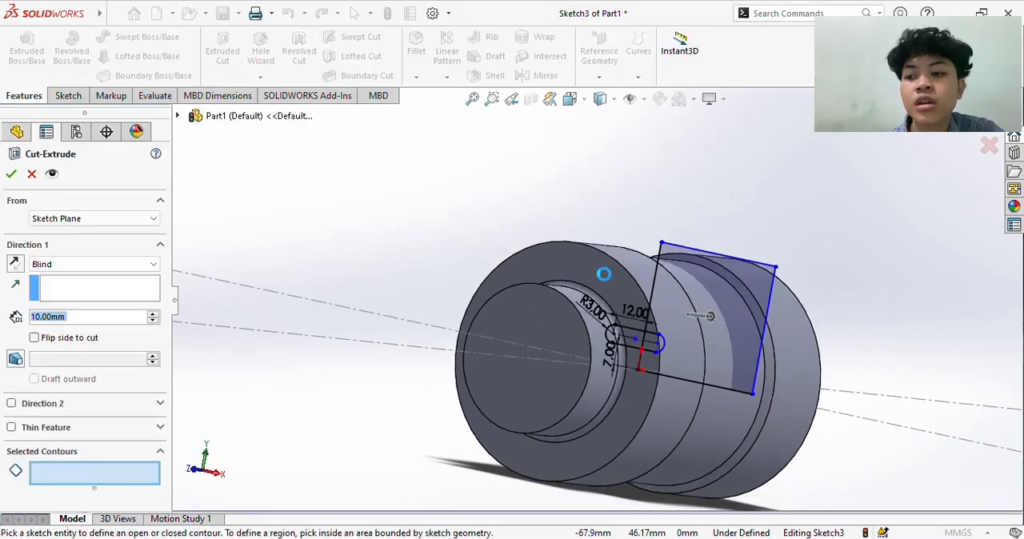
click(685, 342)
scroll(684, 343, up, 2)
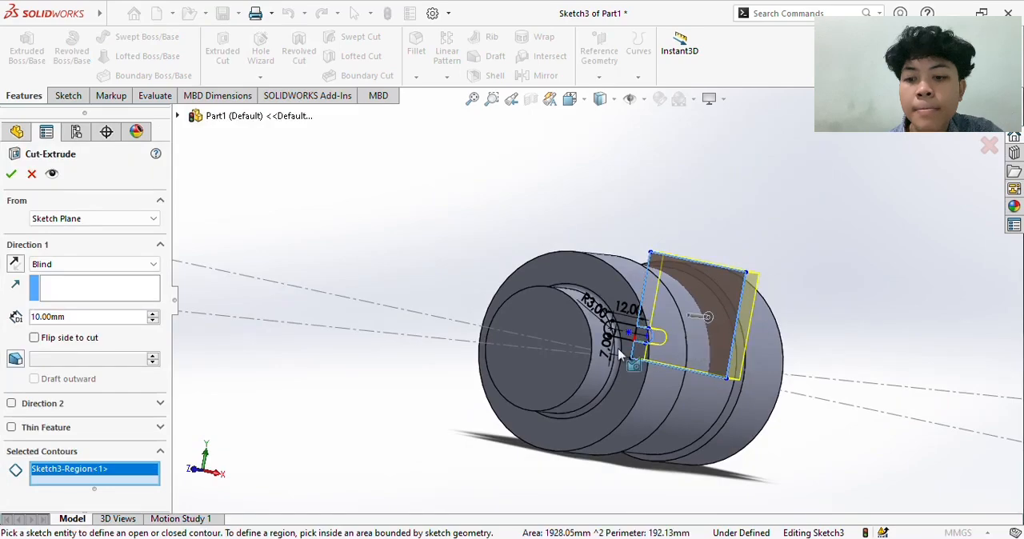
scroll(618, 356, down, 5)
click(623, 263)
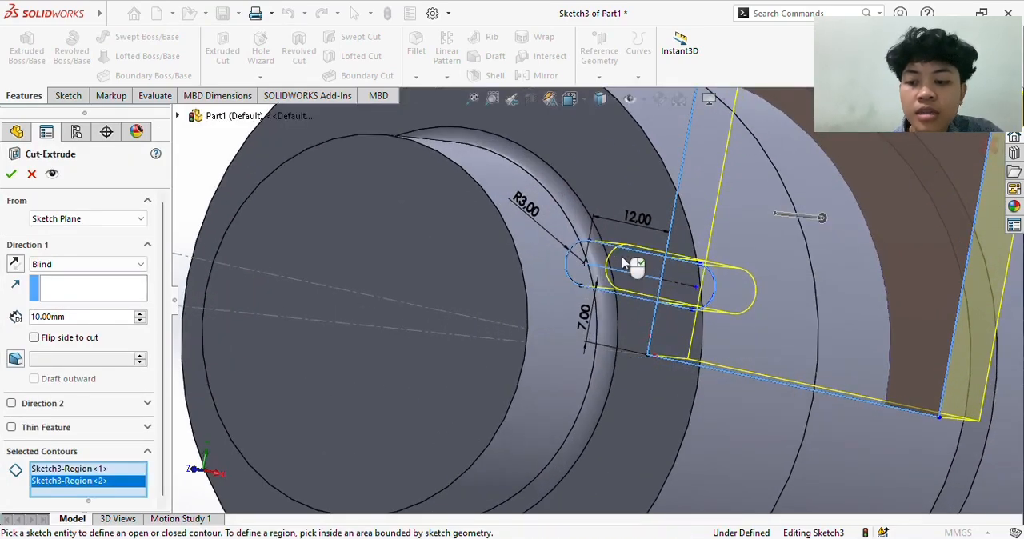
scroll(623, 264, up, 5)
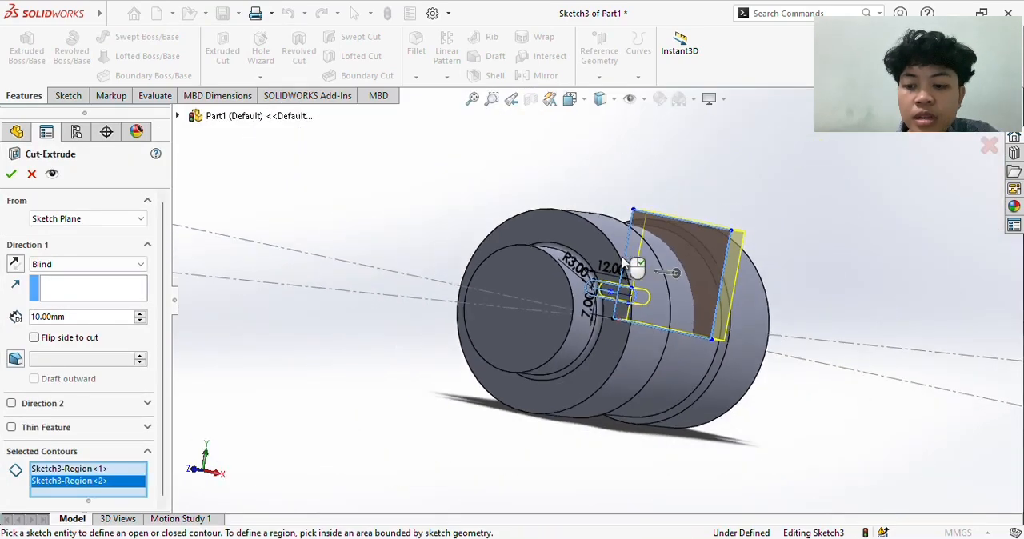
- Try cutting the two selected regions as a Mid Plane cut 194 mm deep, keeping all bodies, and inspect the part
click(87, 264)
click(82, 356)
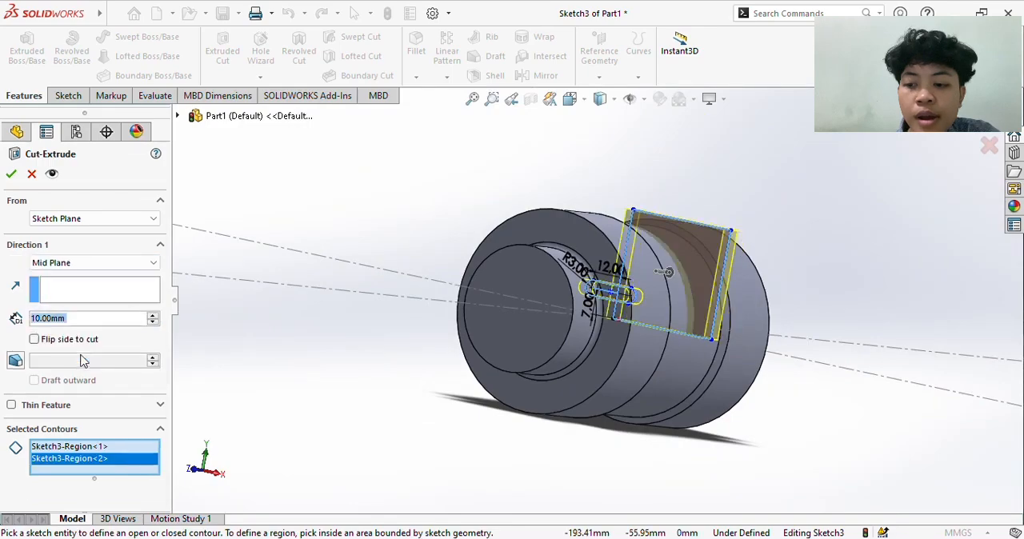
click(336, 337)
key(Left)
key(Left)
key(Left)
key(Left)
key(Left)
key(Left)
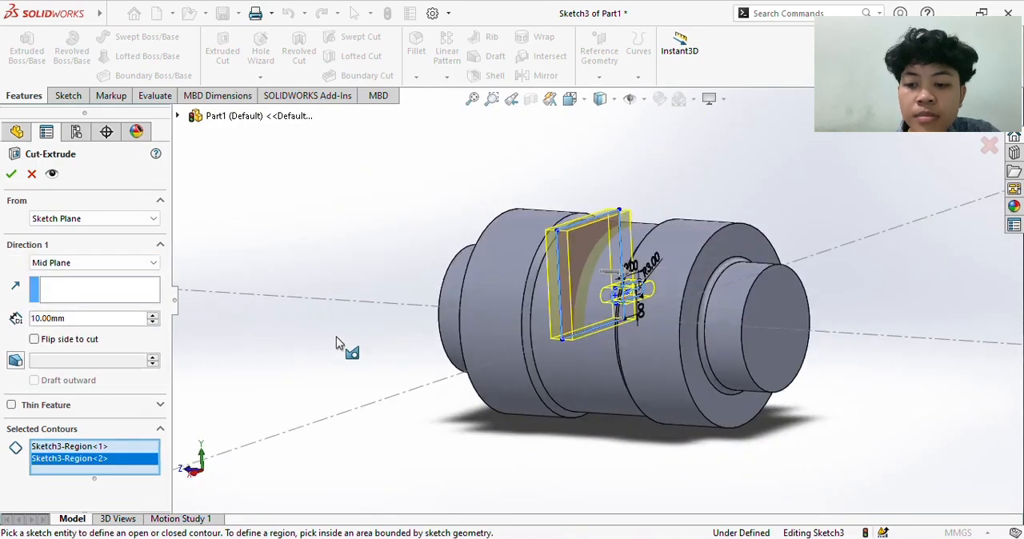
key(Left)
key(Left)
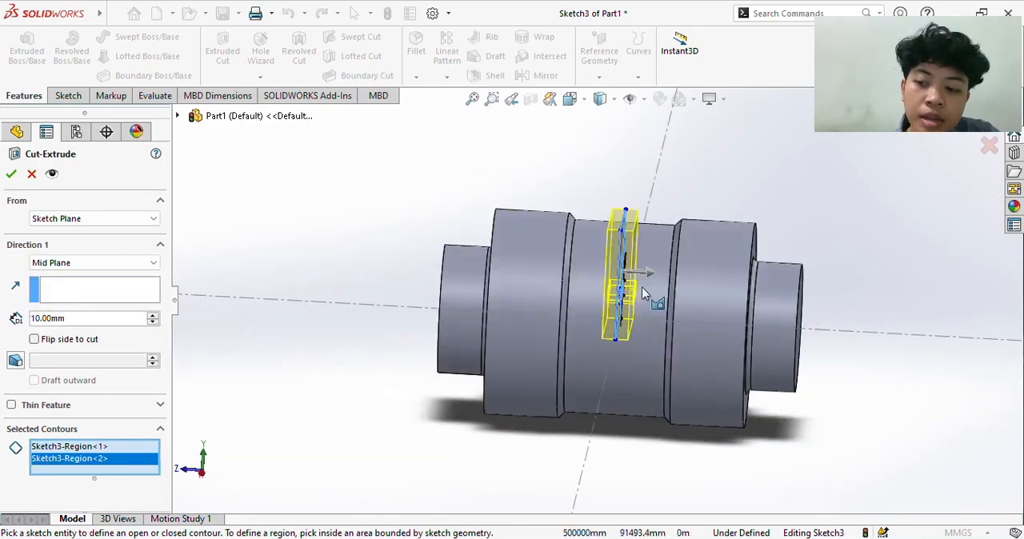
drag(648, 274, 874, 299)
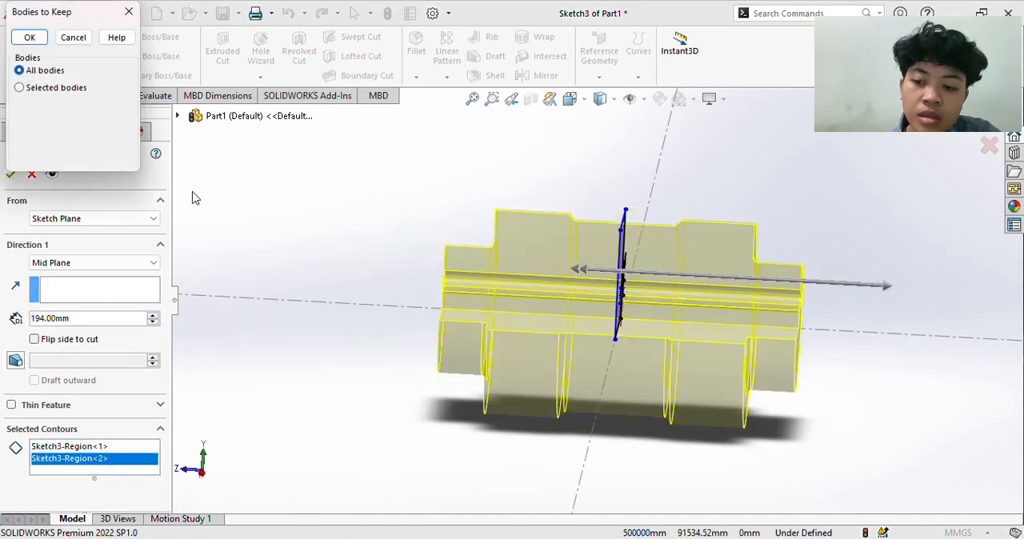
click(30, 38)
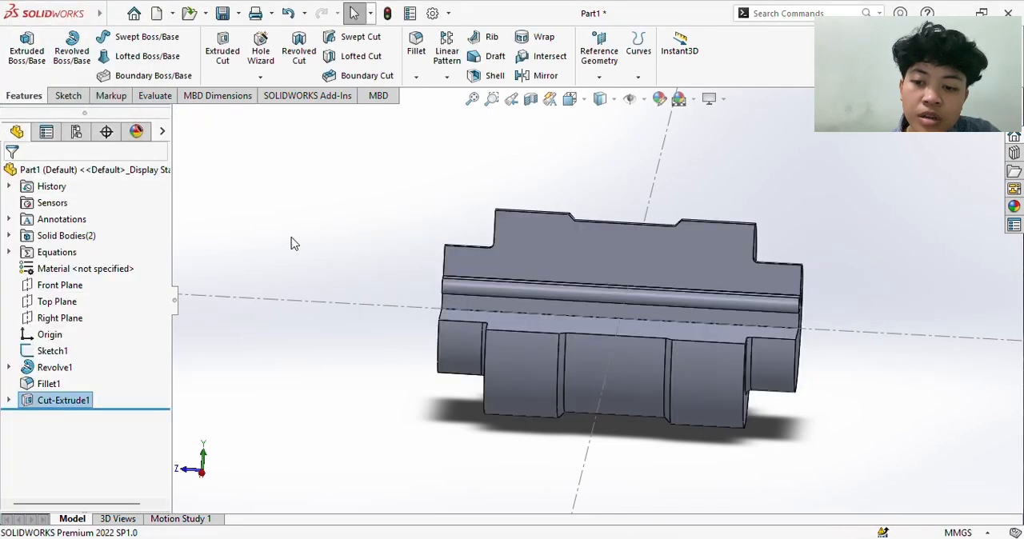
click(293, 244)
key(Right)
key(Right)
key(Right)
key(Right)
key(Right)
key(Right)
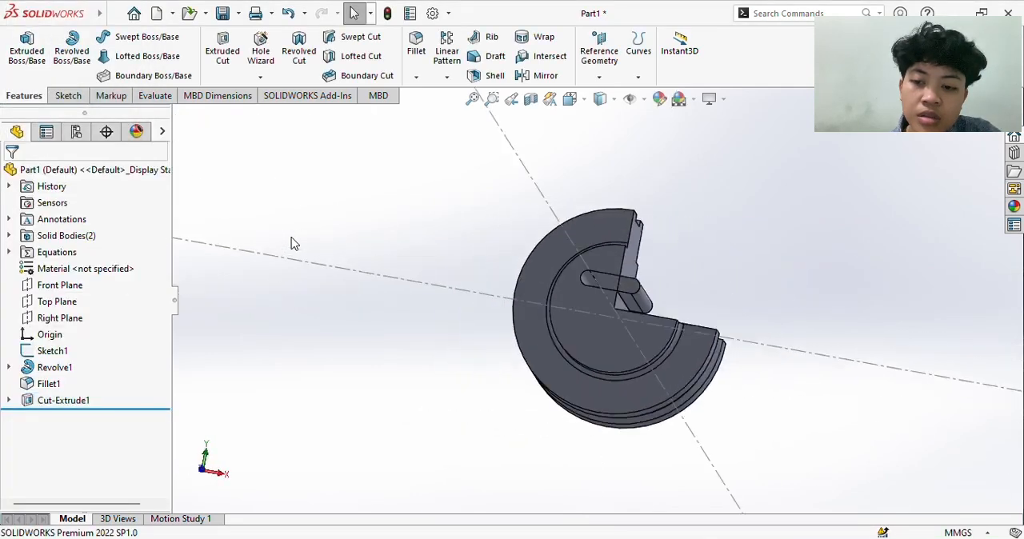
key(Down)
key(Up)
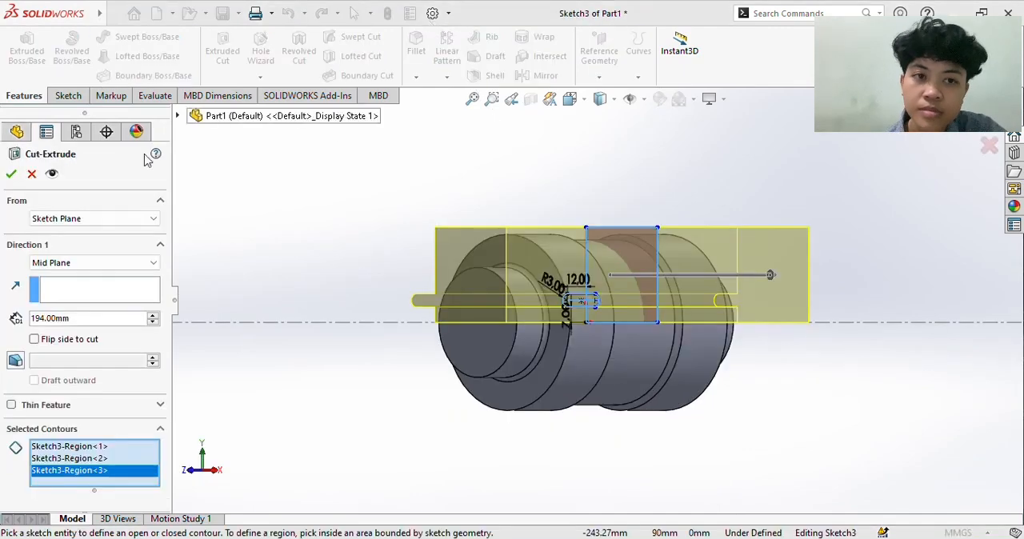
- Cut the three selected quadrant and slot regions along the part with a 194 mm Mid Plane extruded cut
click(11, 175)
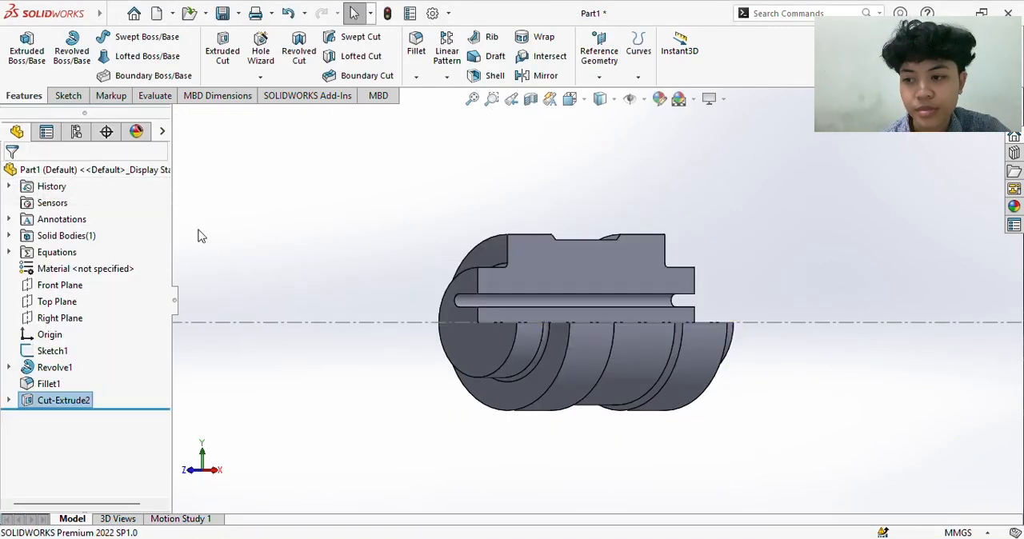
key(Right)
key(Down)
key(Right)
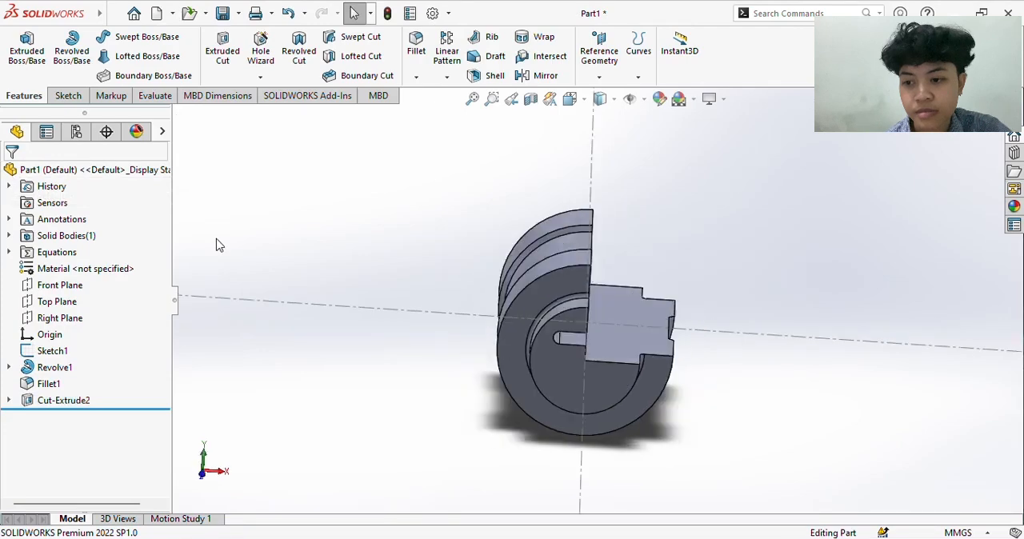
key(Left)
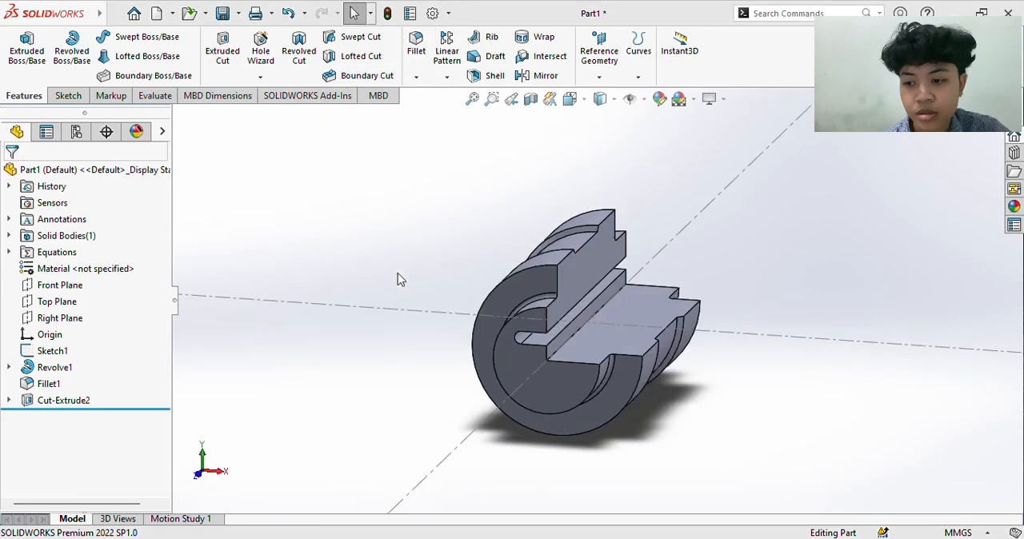
- Find AISI 1020 in the material library by searching for 1020 and apply it to the part
right_click(77, 275)
right_click(108, 274)
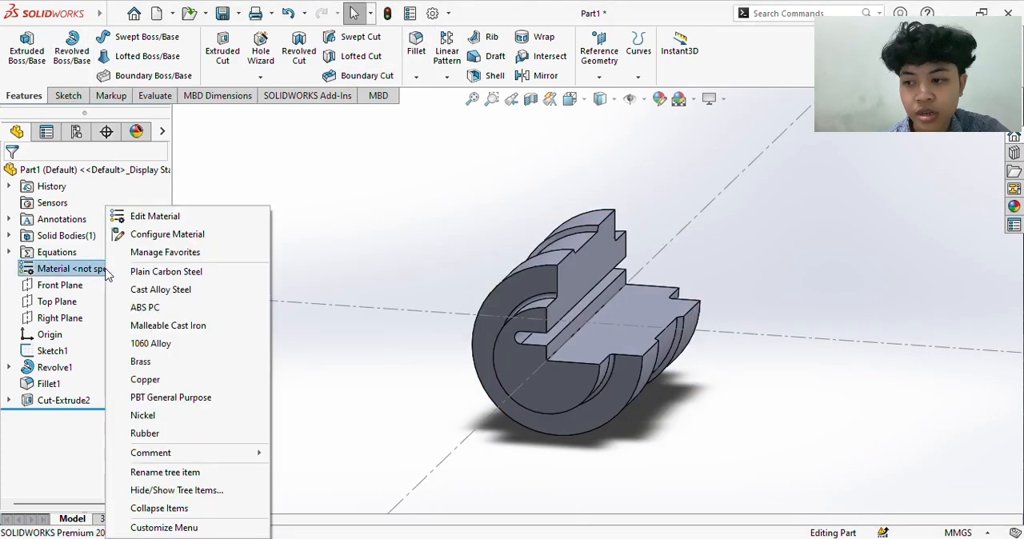
click(155, 225)
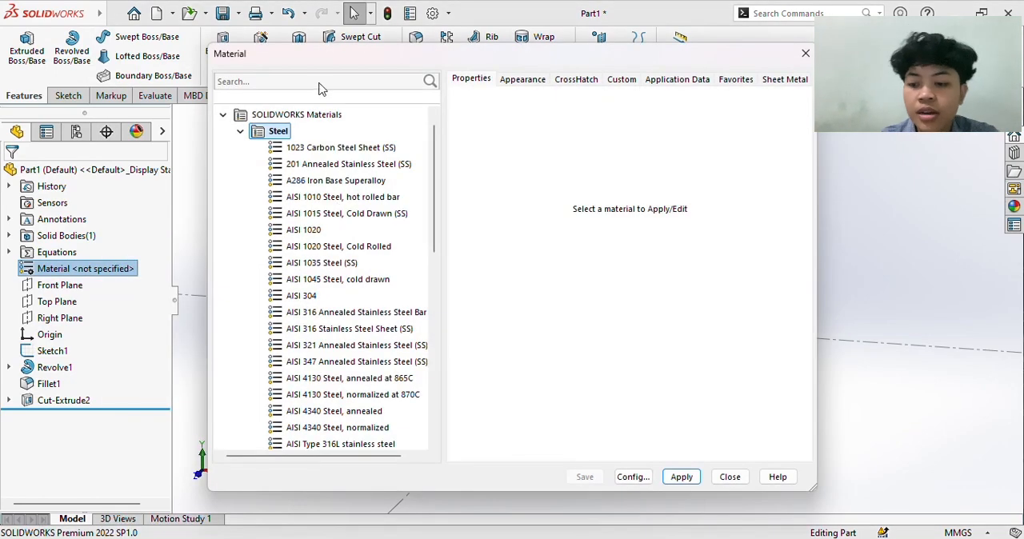
click(319, 83)
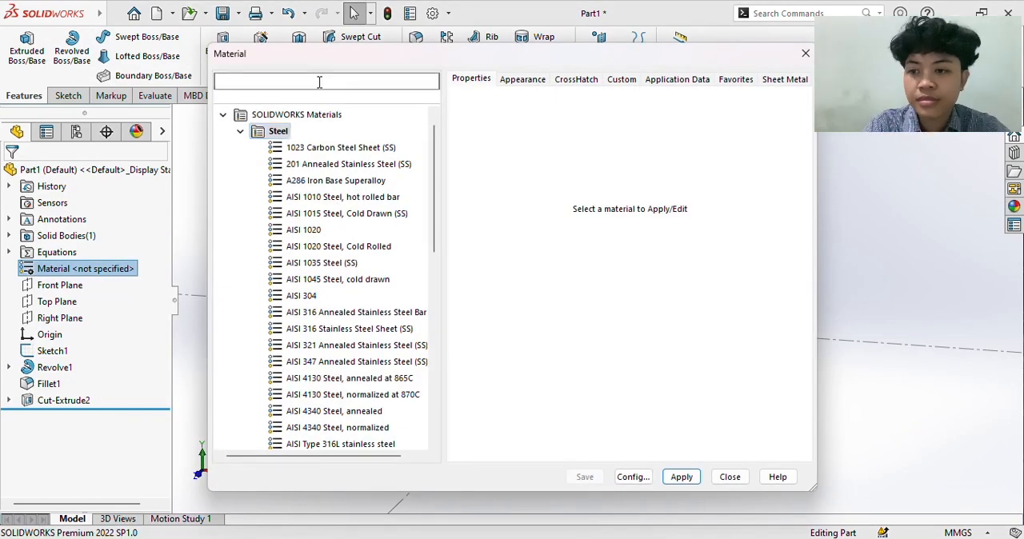
text(1020)
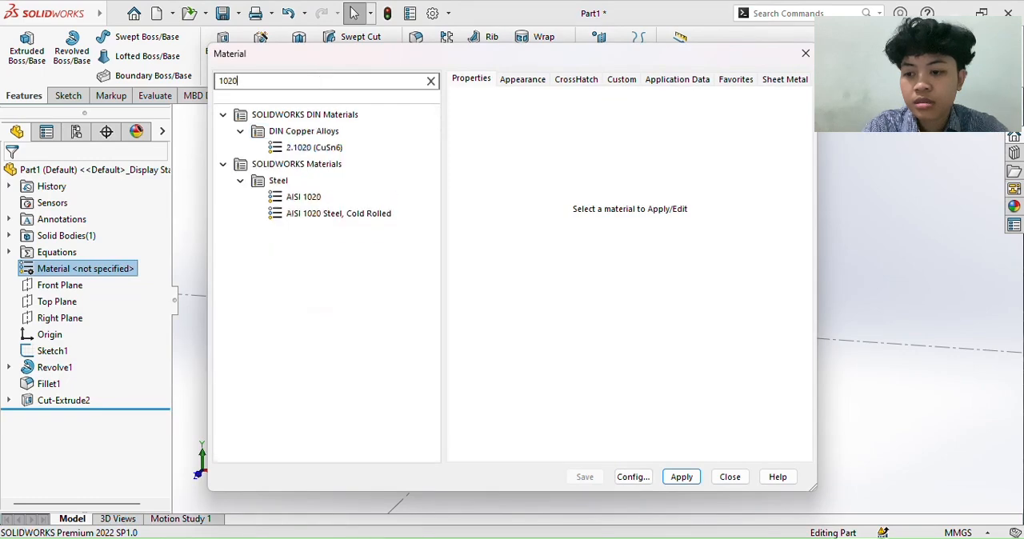
click(327, 201)
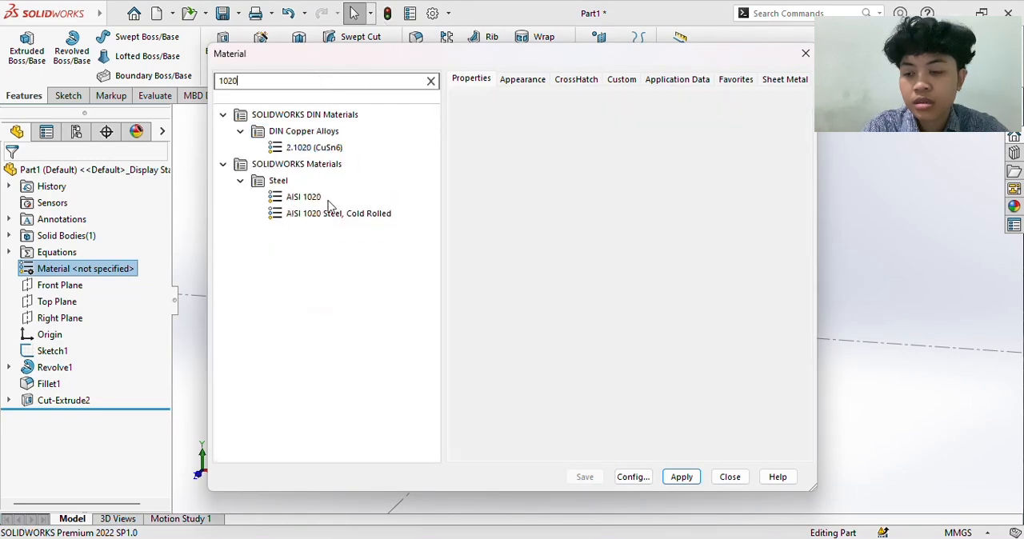
click(696, 479)
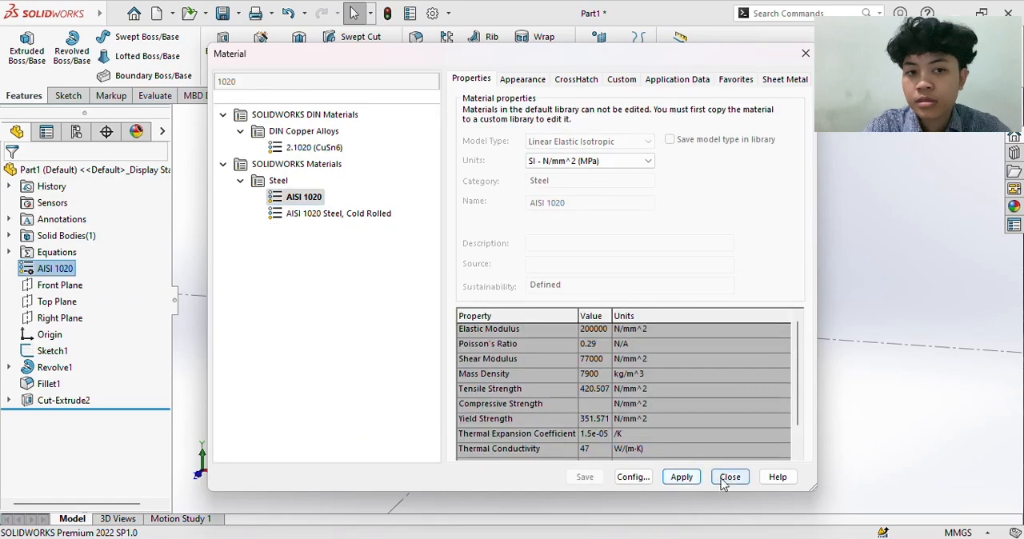
click(729, 477)
- Evaluate the part's mass properties and mark the mass value in grams
click(156, 96)
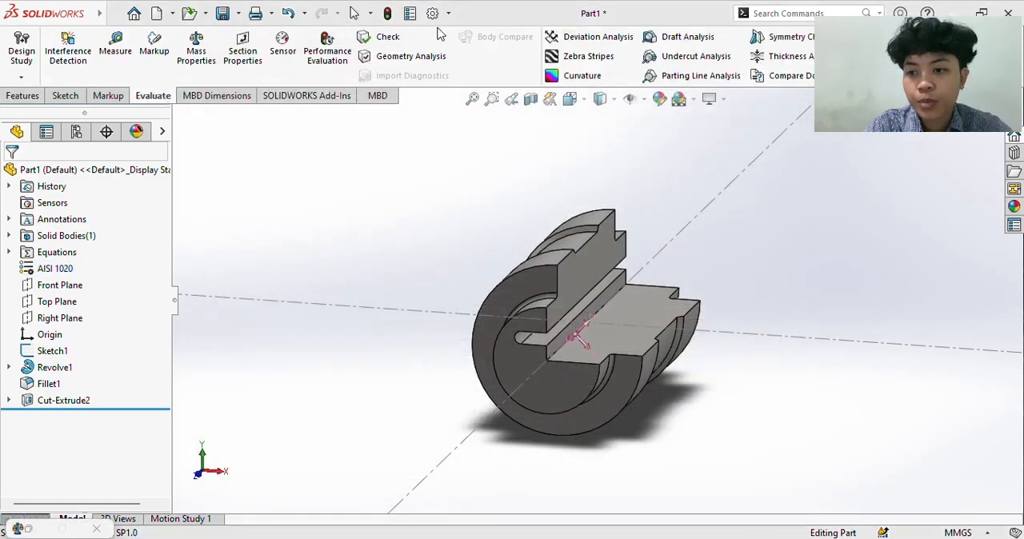
click(197, 53)
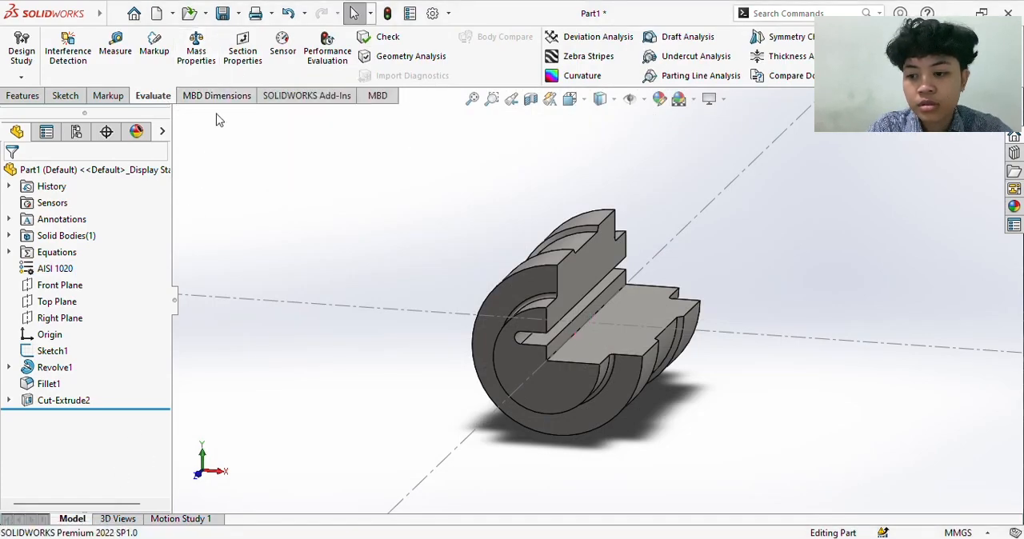
click(206, 66)
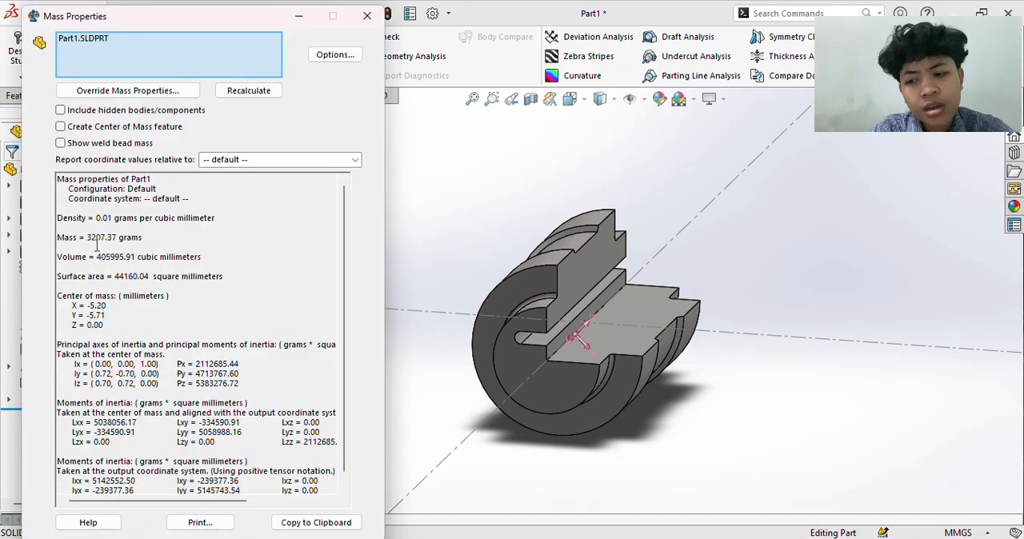
drag(87, 237, 116, 238)
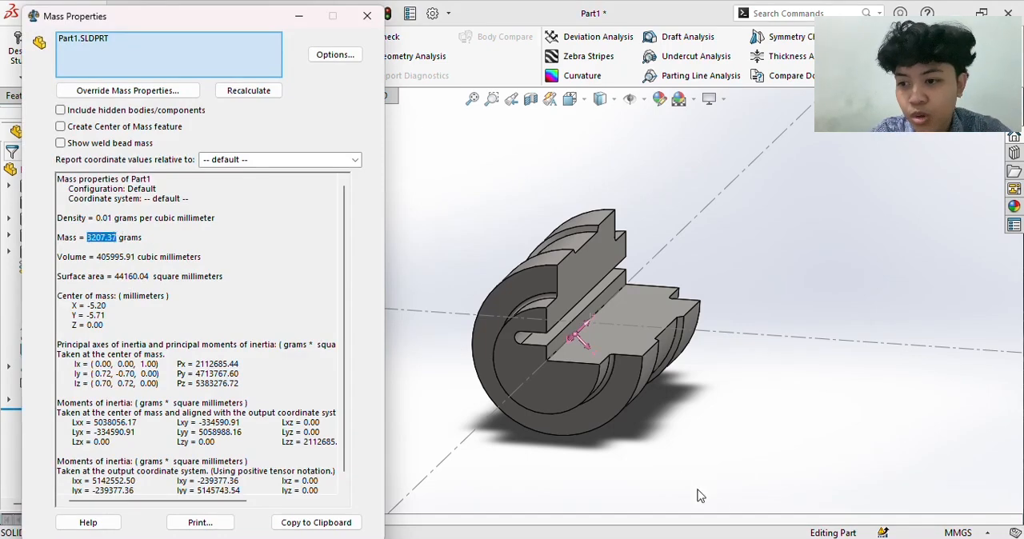
- Switch to the assignment PDF, check the mass options in question 8, and examine the page 10 drawing with the hole circle dimensions
click(600, 538)
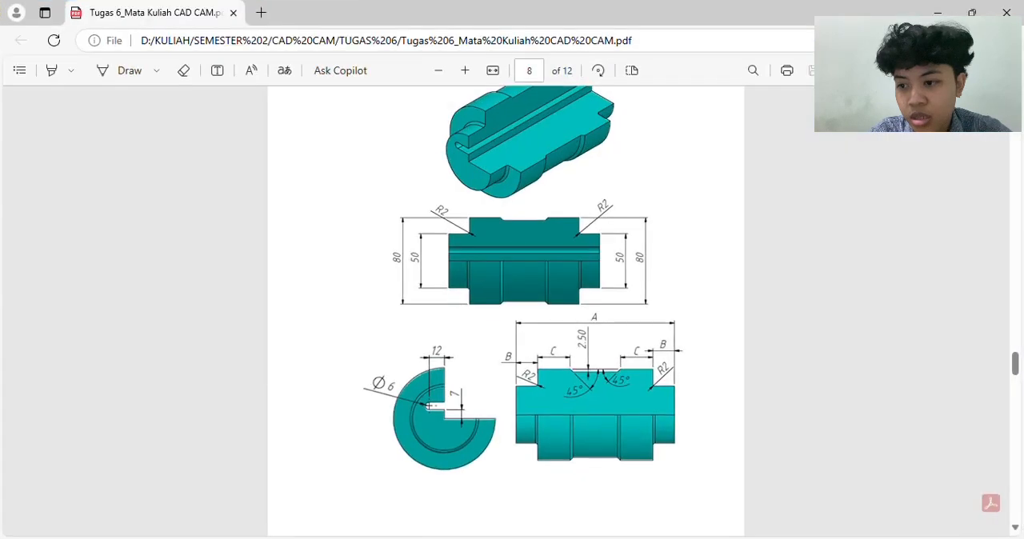
scroll(513, 215, up, 6)
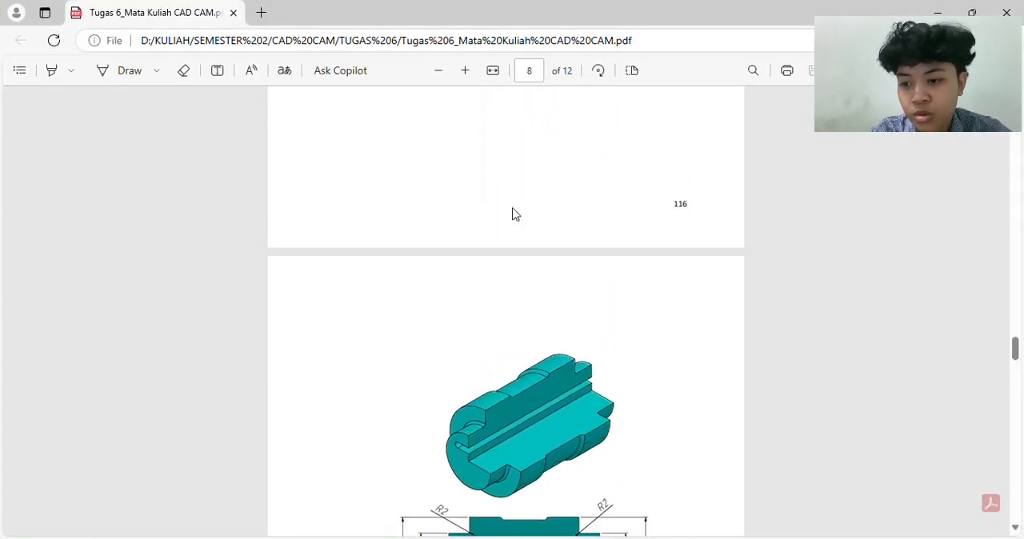
scroll(513, 214, down, 3)
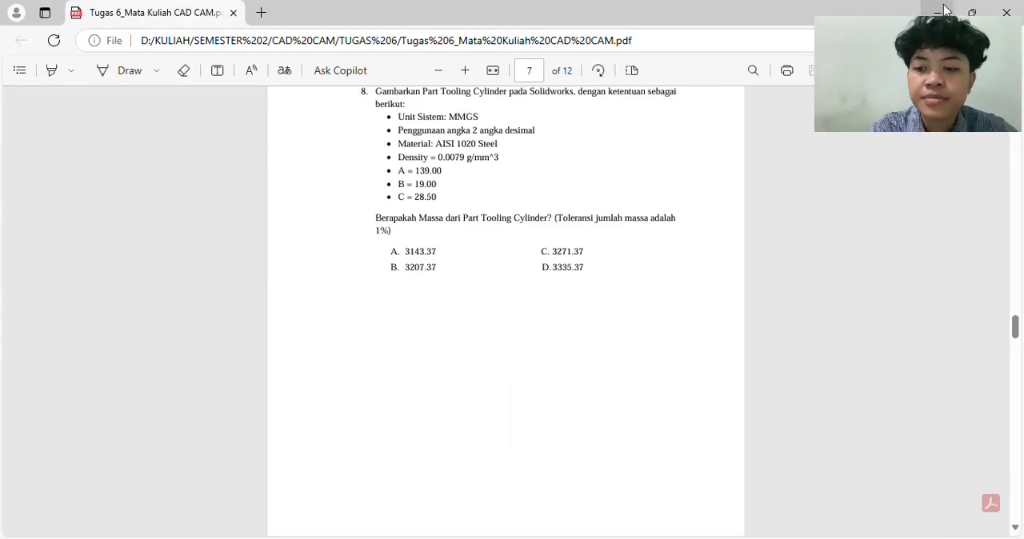
scroll(672, 420, down, 15)
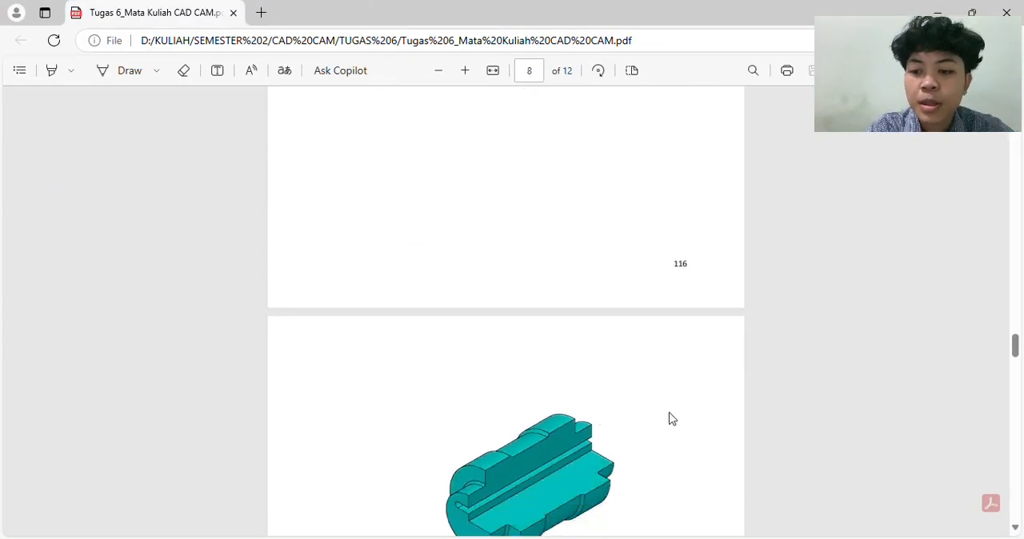
scroll(671, 419, down, 10)
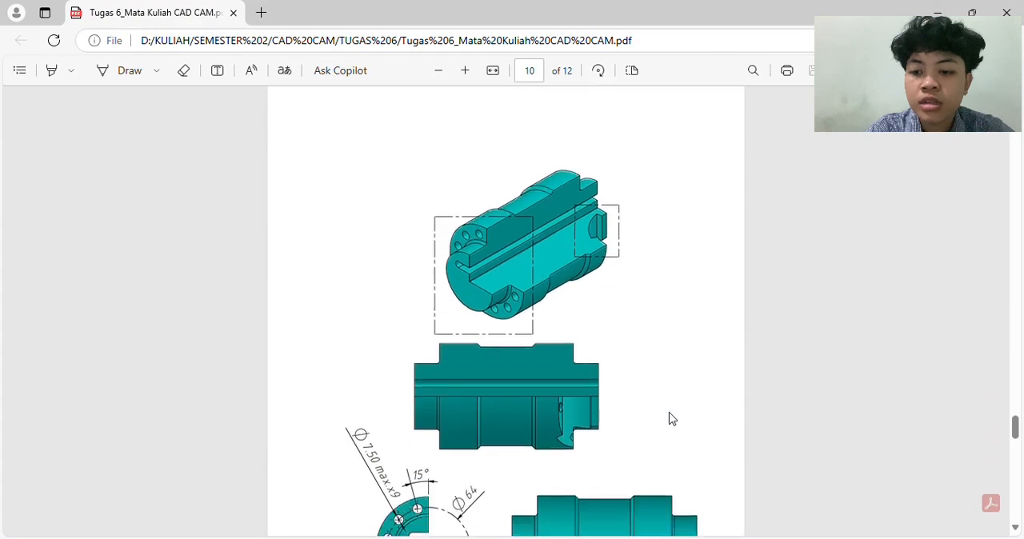
scroll(671, 419, up, 1)
scroll(672, 419, down, 1)
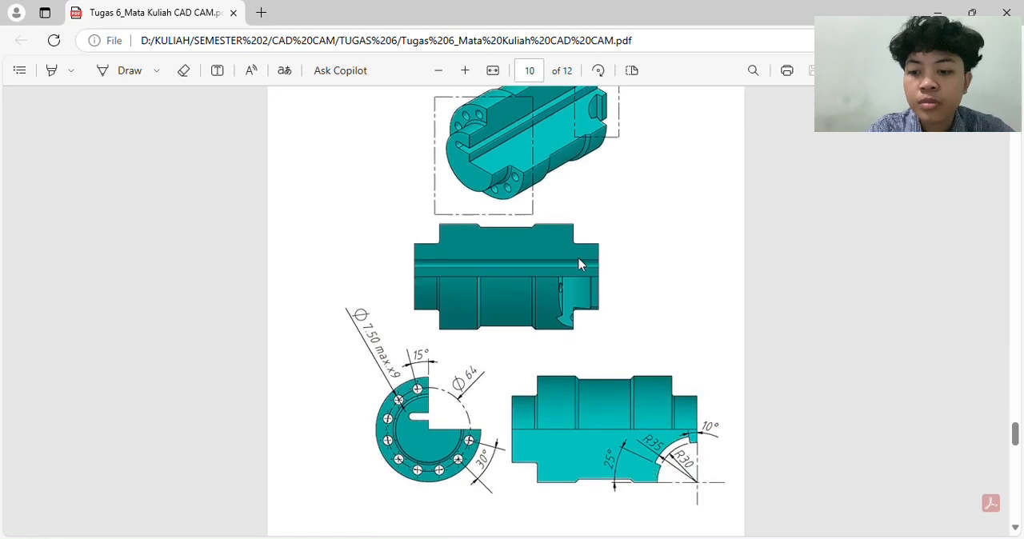
- Switch back to SOLIDWORKS and start a new sketch on the Front Plane
key(alt+Tab)
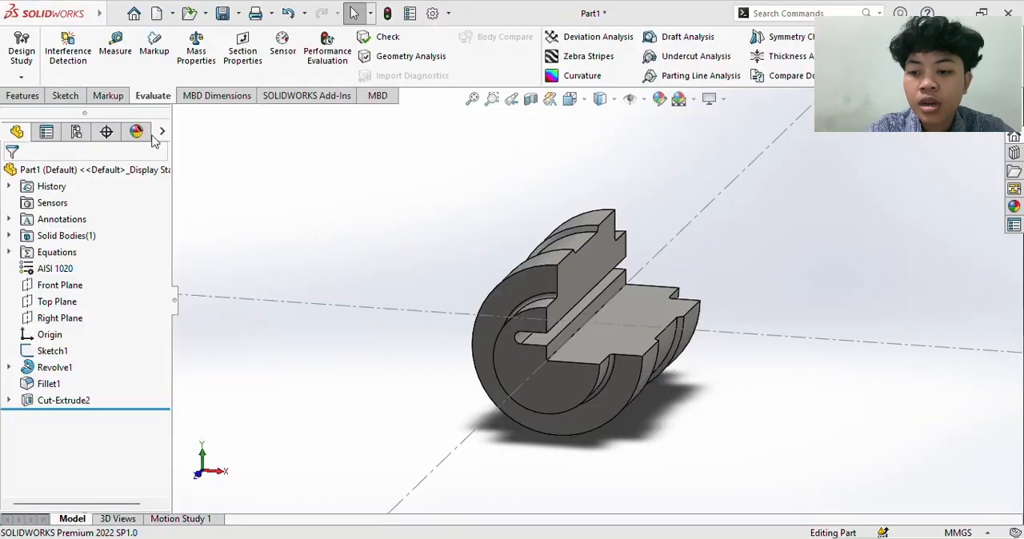
click(65, 96)
click(28, 59)
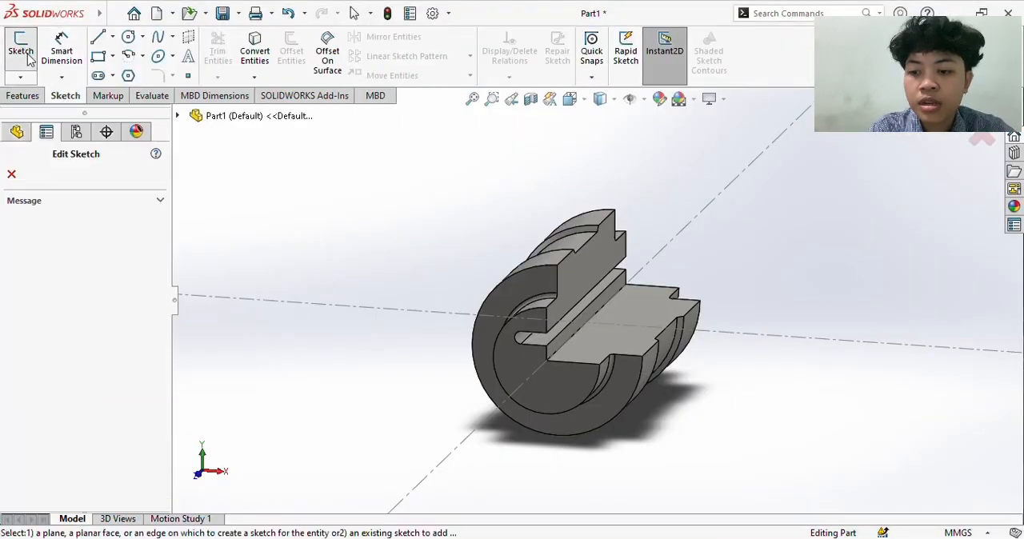
click(12, 174)
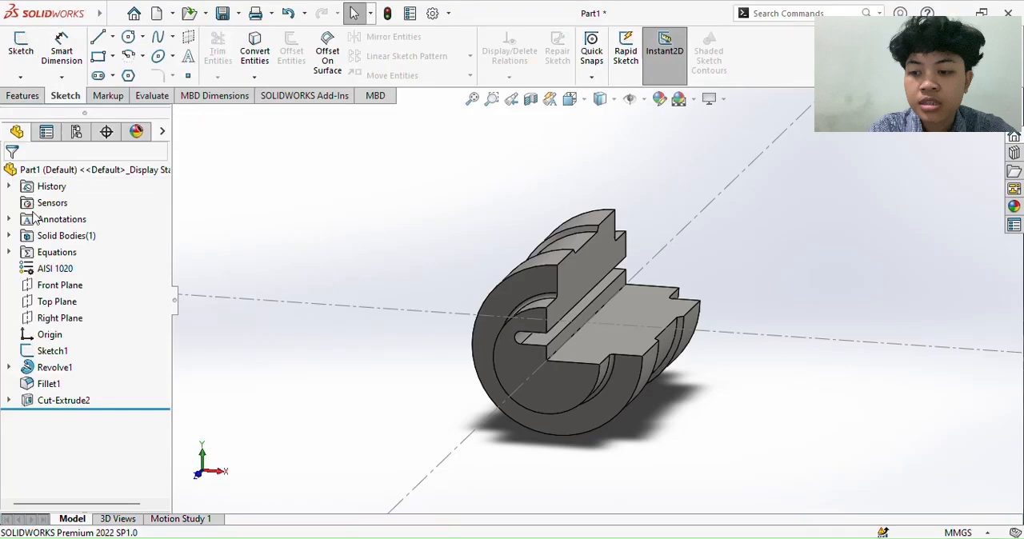
right_click(54, 285)
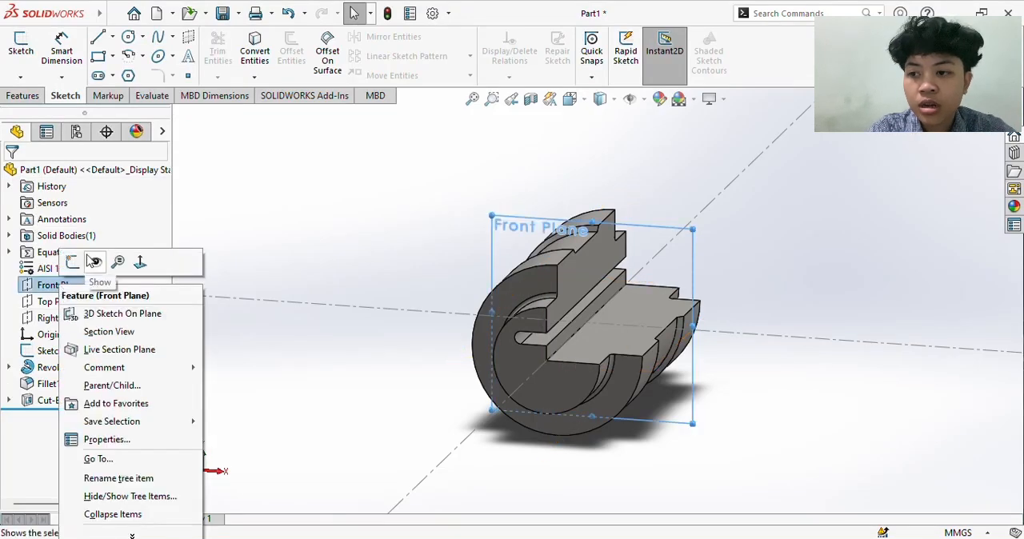
click(72, 262)
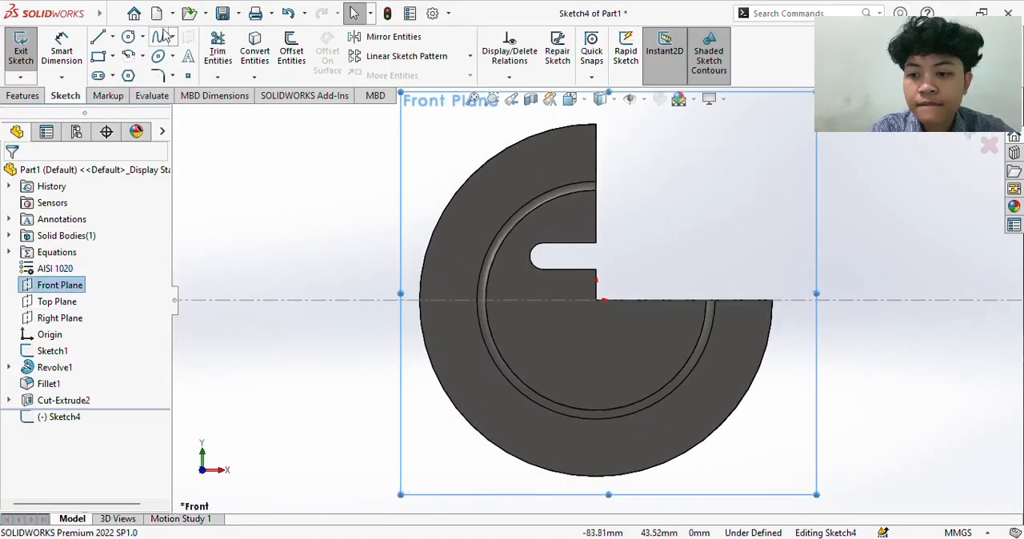
- Sketch a construction circle about 64 mm in diameter centred on the origin
click(128, 37)
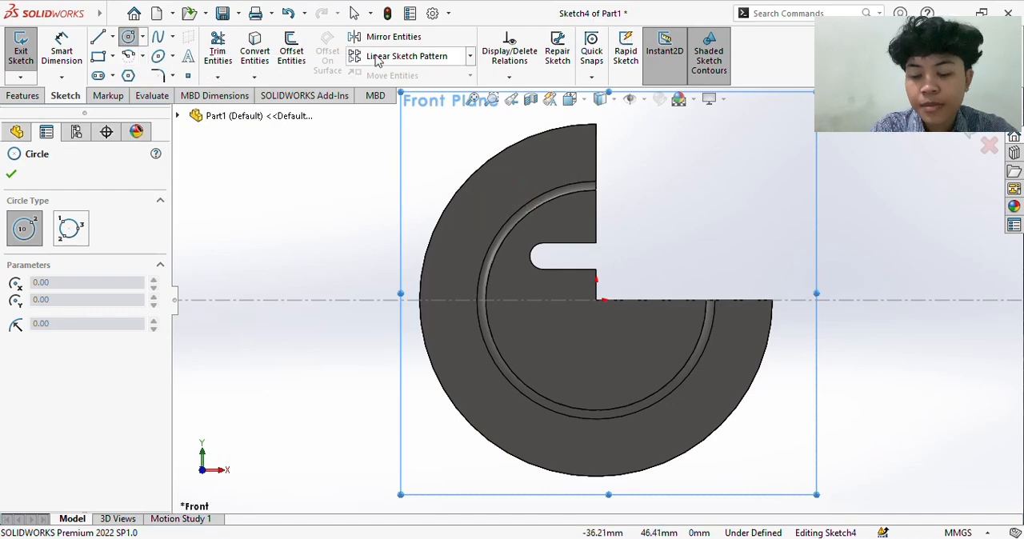
click(596, 300)
click(499, 210)
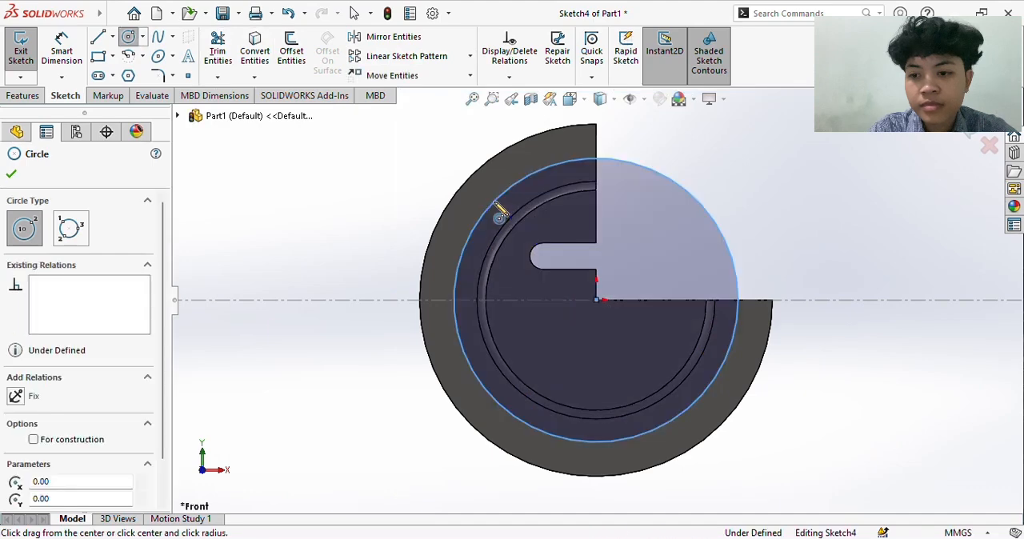
click(34, 439)
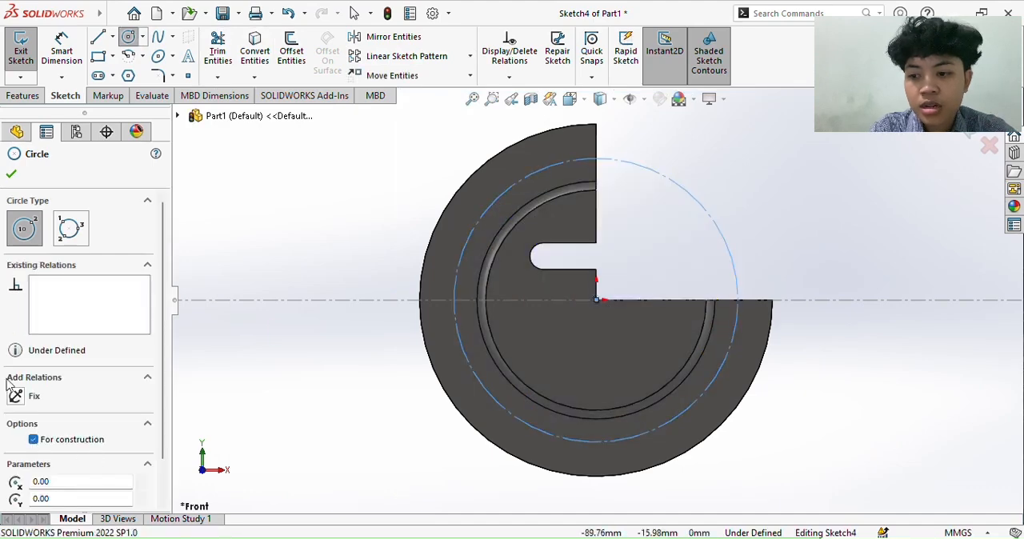
click(11, 173)
- Dimension the construction circle's diameter as 64 mm
click(59, 60)
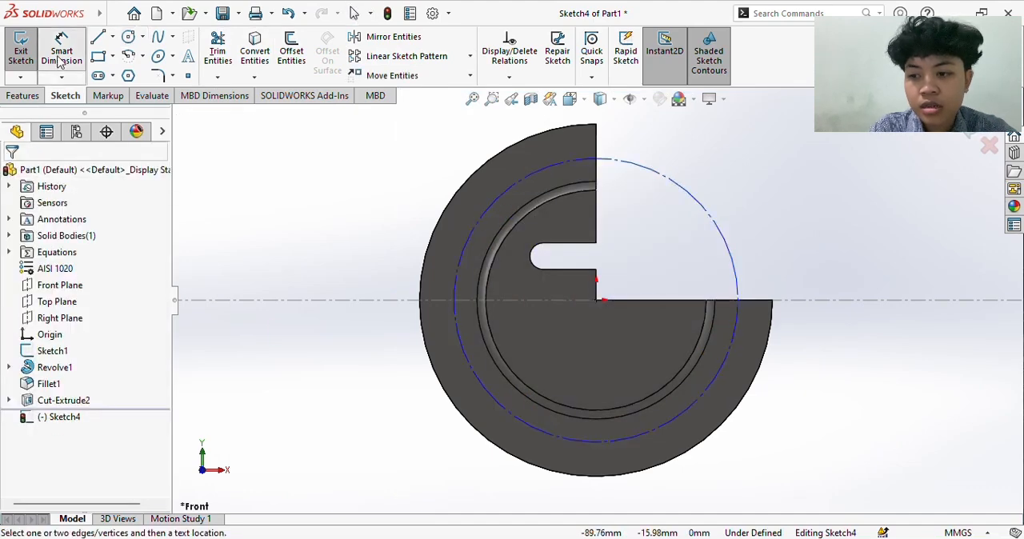
click(474, 236)
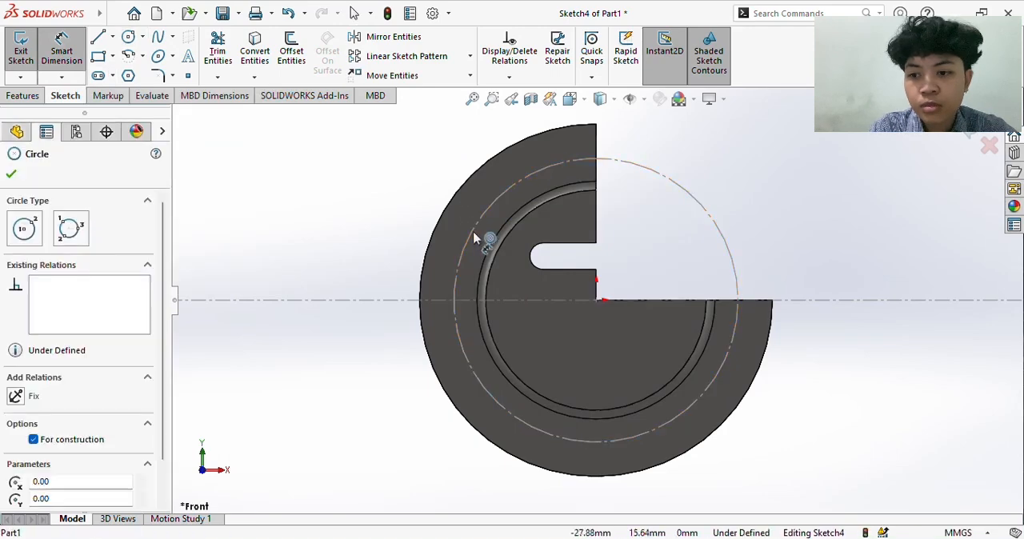
click(340, 234)
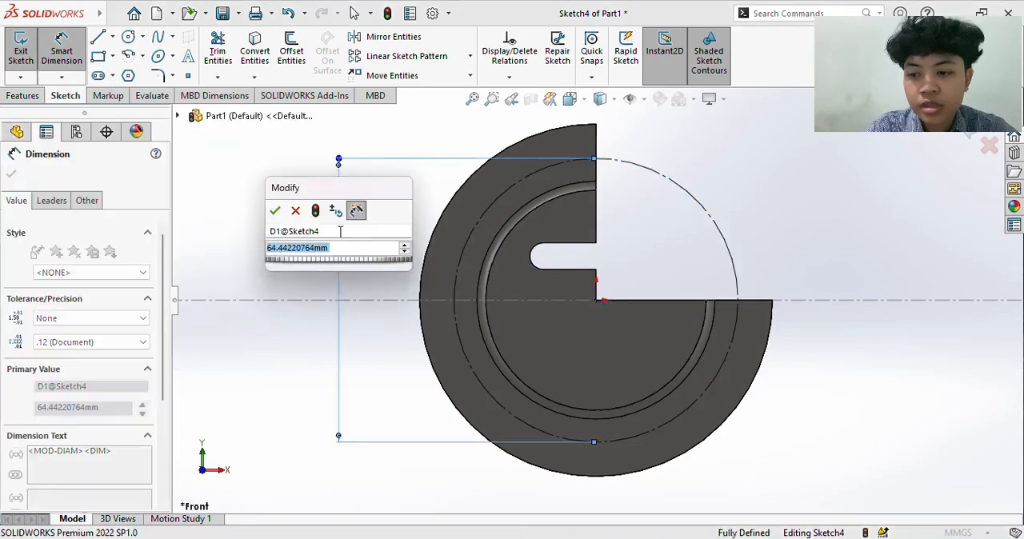
text(64)
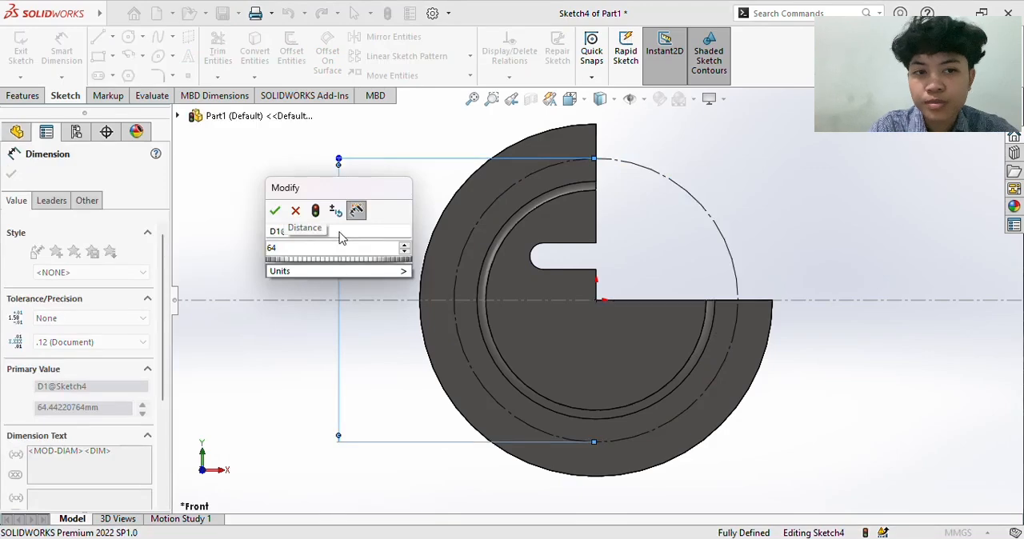
click(275, 210)
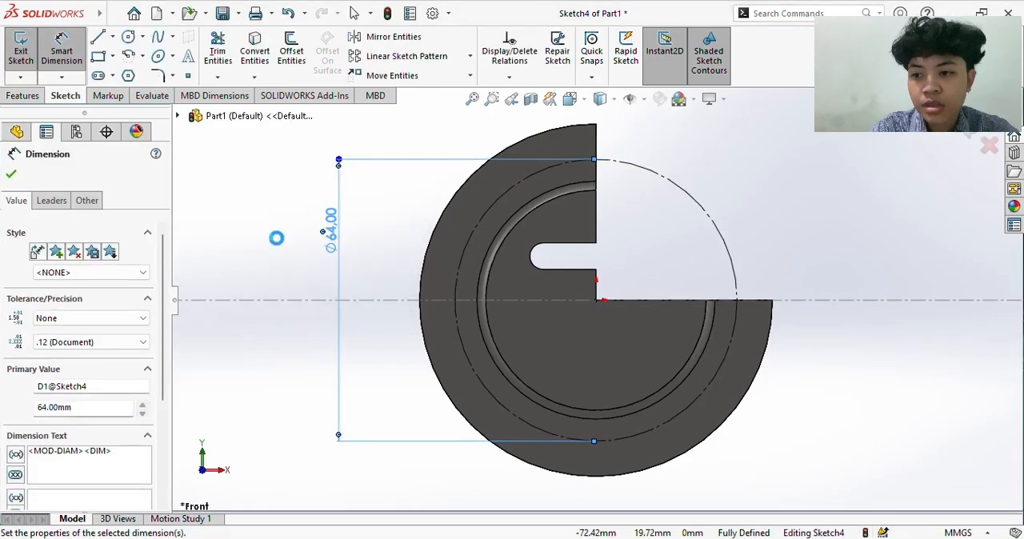
click(274, 238)
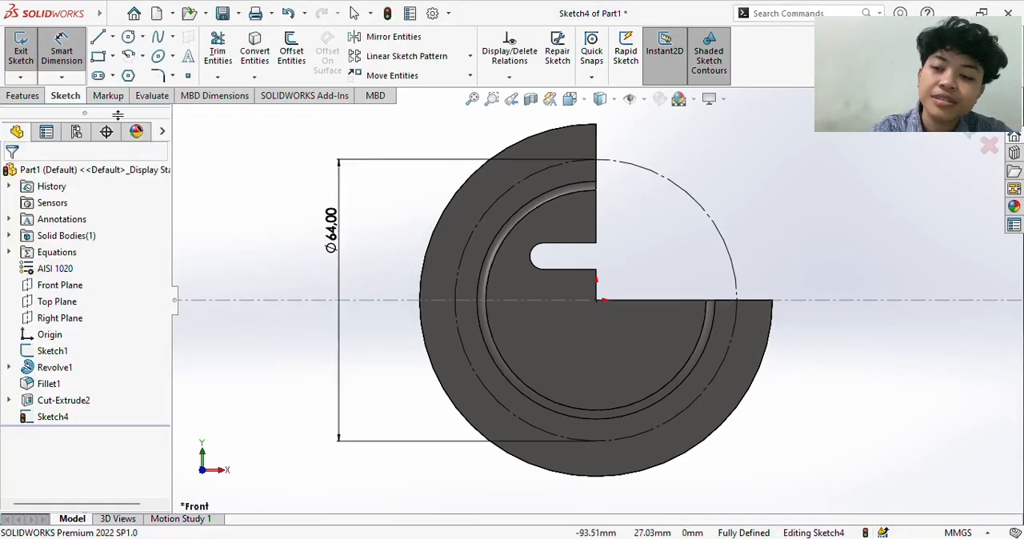
- Draw an infinite-length centerline through the origin, slanting from the vertical toward the upper-left quadrant of the cylinder face
click(113, 37)
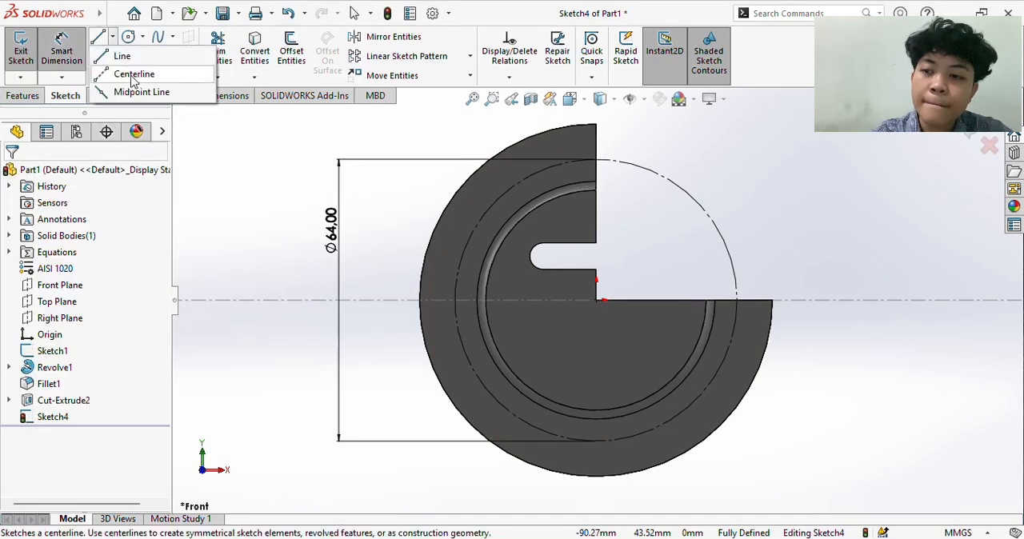
click(133, 75)
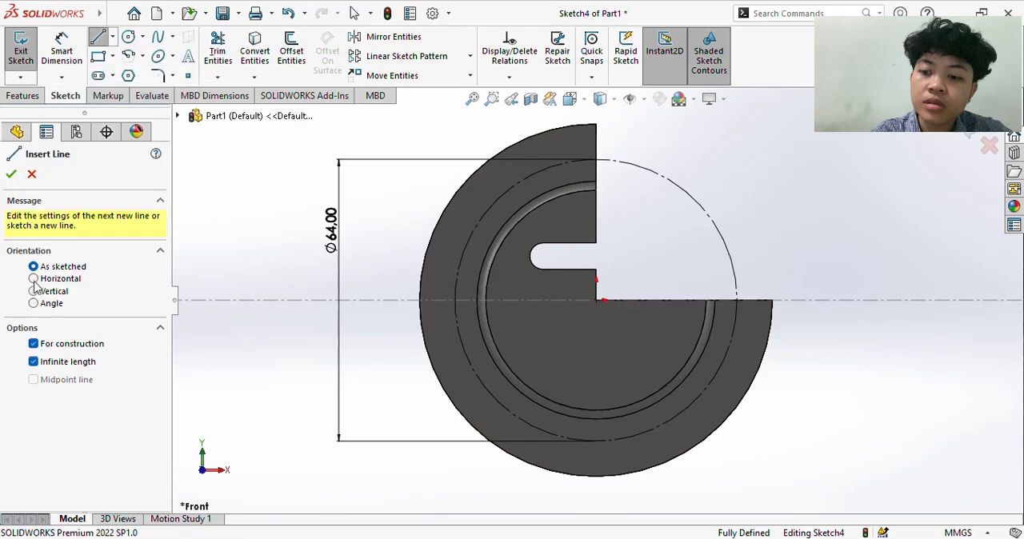
click(598, 302)
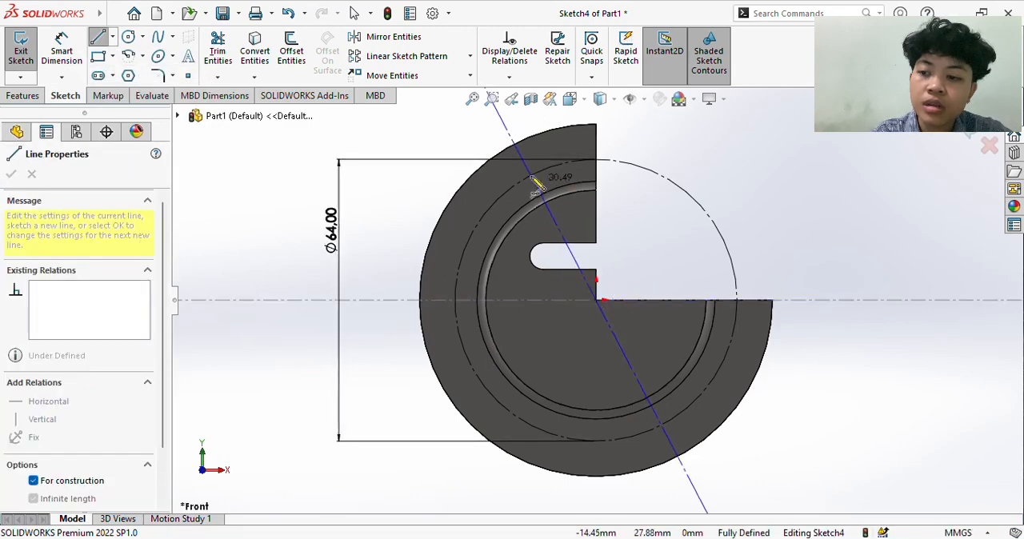
click(520, 136)
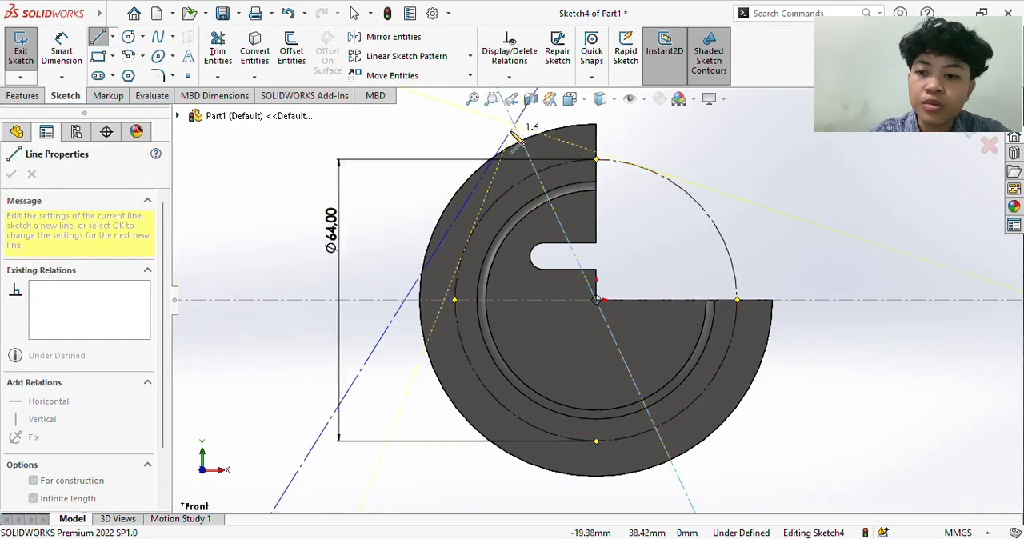
key(Escape)
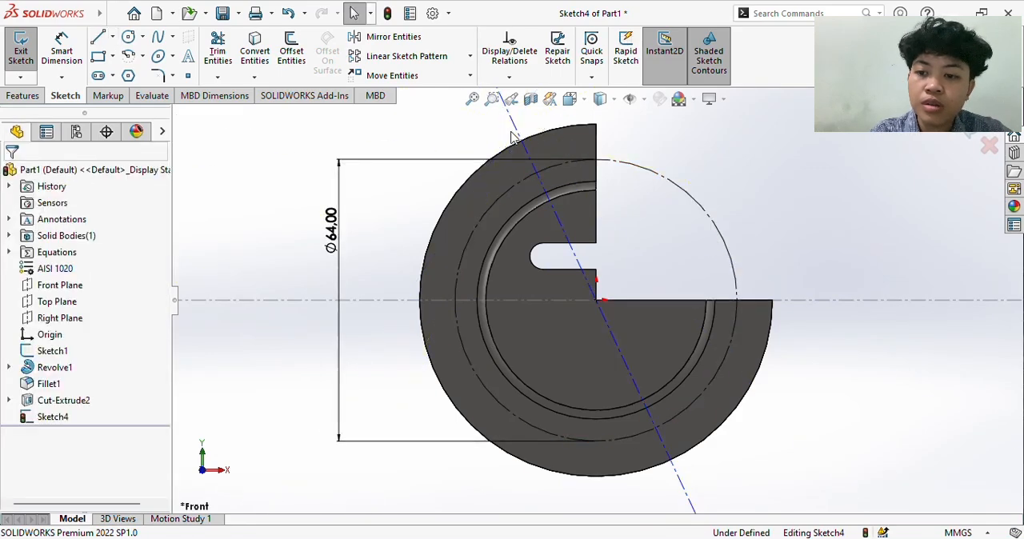
- Dimension the angle between the slanted centerline and the vertical edge of the cylinder face as 15 degrees
click(64, 46)
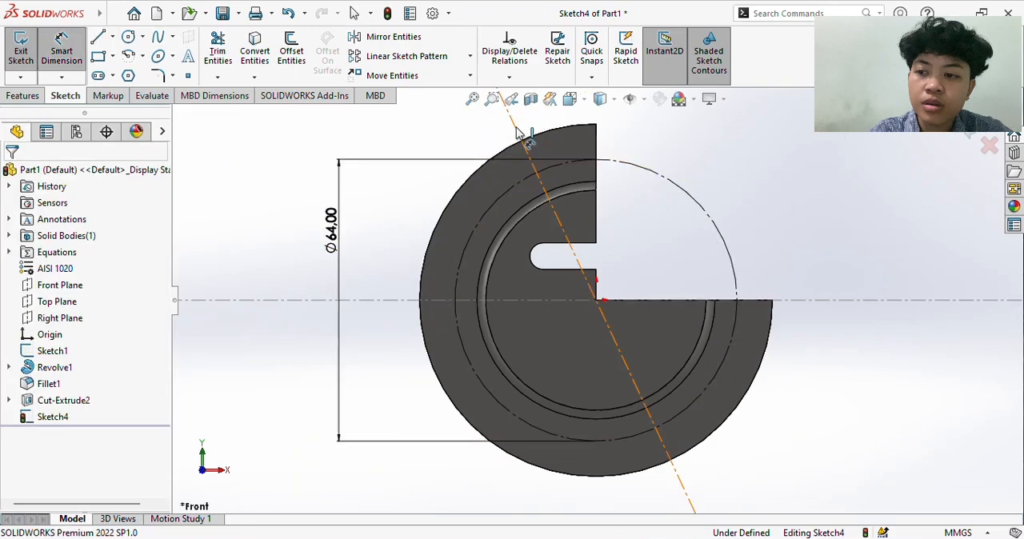
click(520, 134)
click(598, 152)
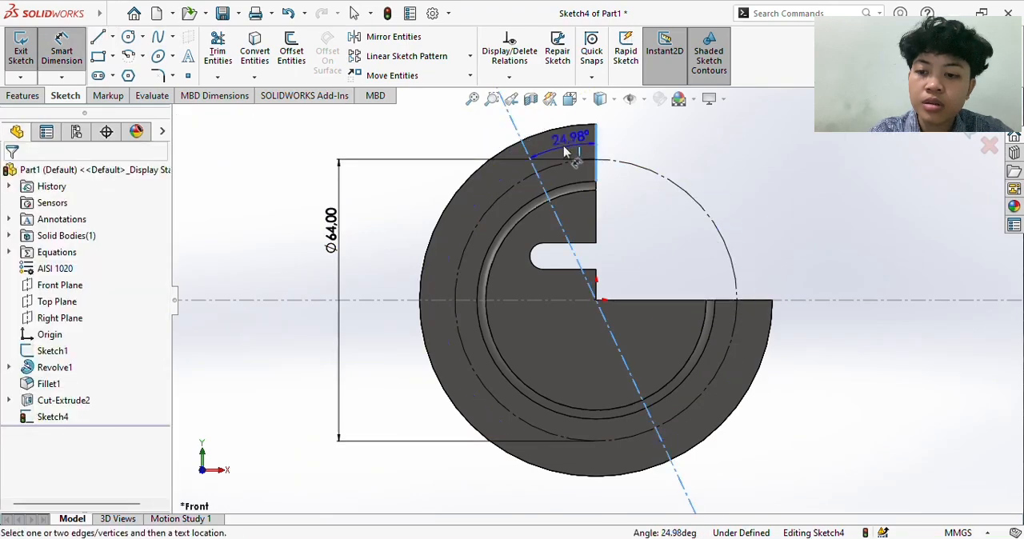
click(561, 128)
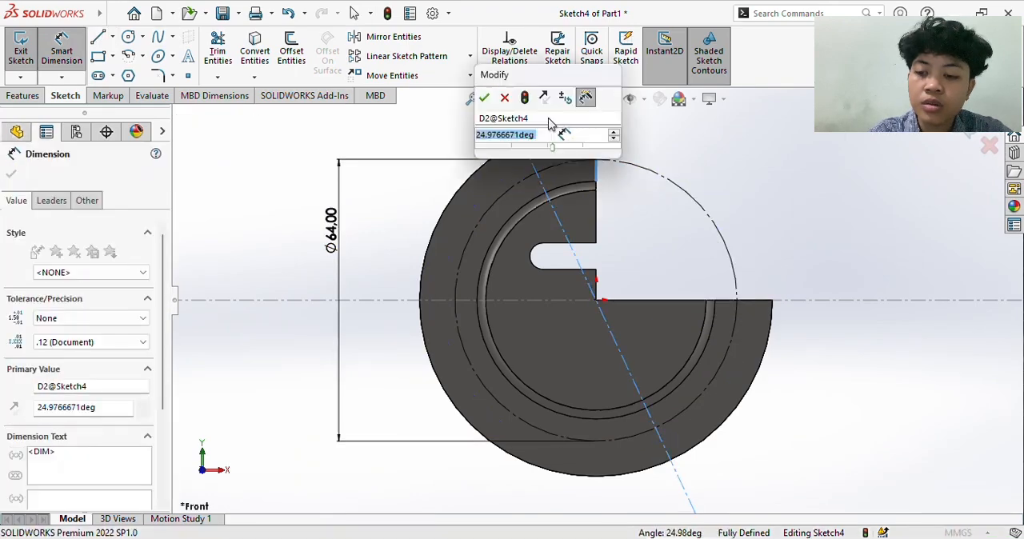
text(15)
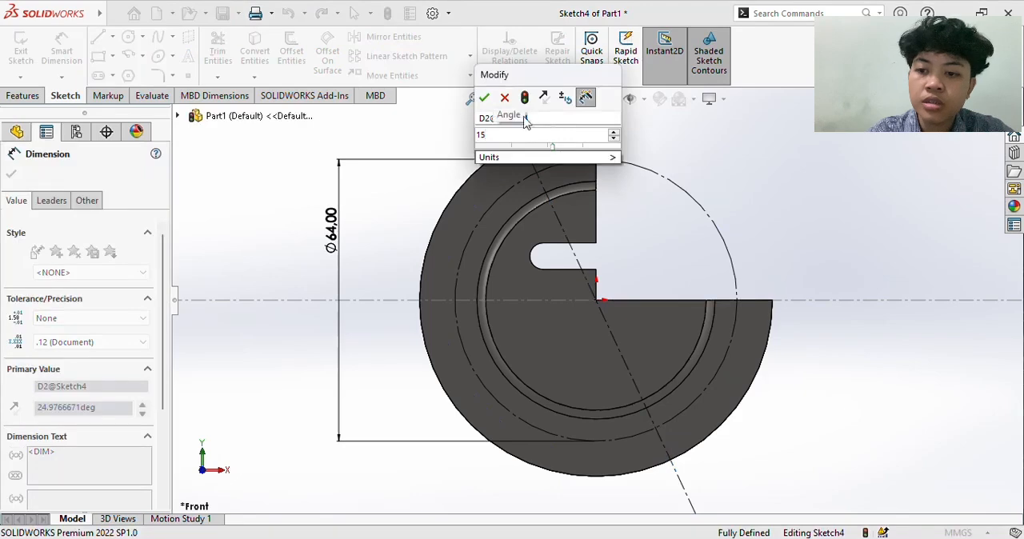
mouse_move(608, 157)
click(646, 163)
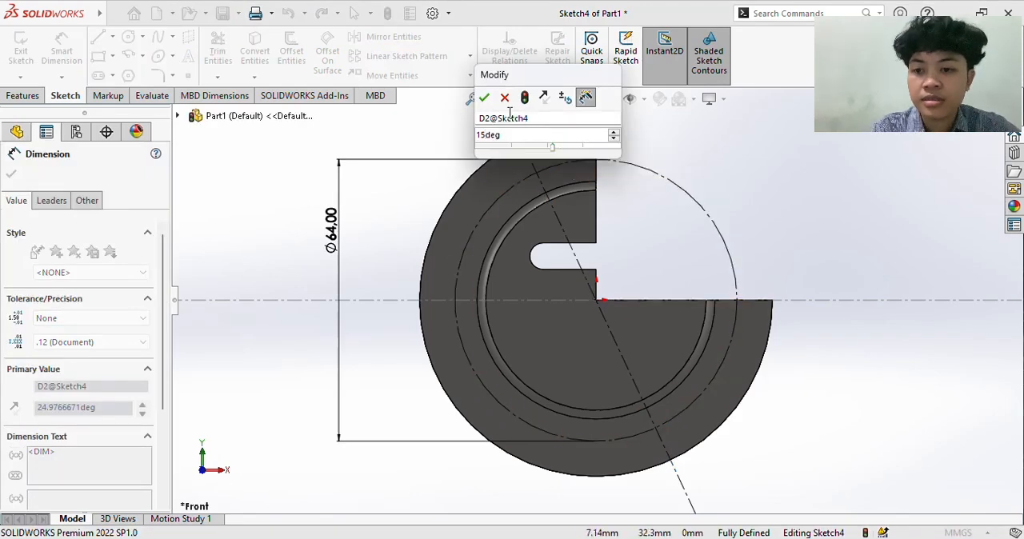
click(485, 98)
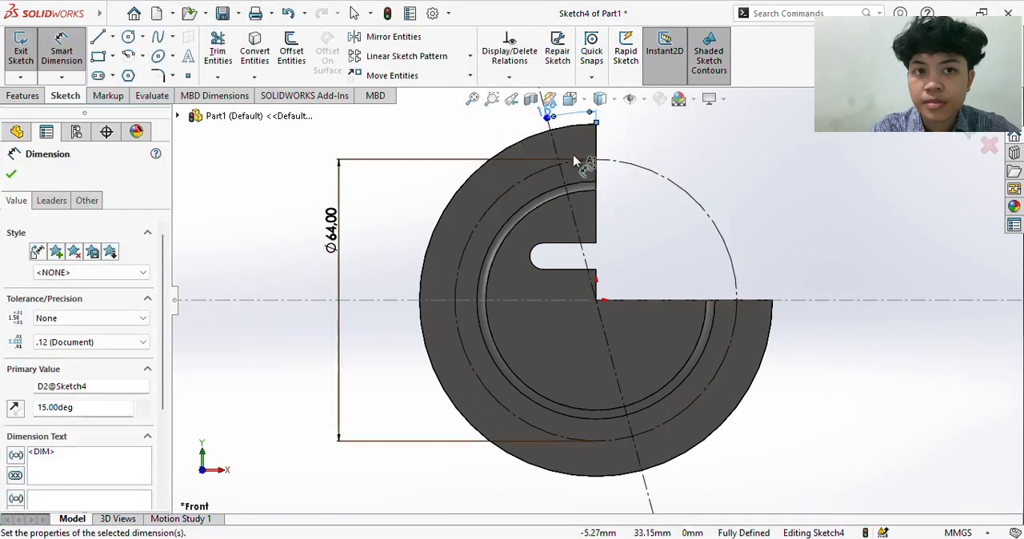
- Sketch a circle about 7.6 mm in diameter centred where the slanted centerline crosses the 64 mm construction circle
key(z)
scroll(575, 160, down, 3)
scroll(612, 425, down, 3)
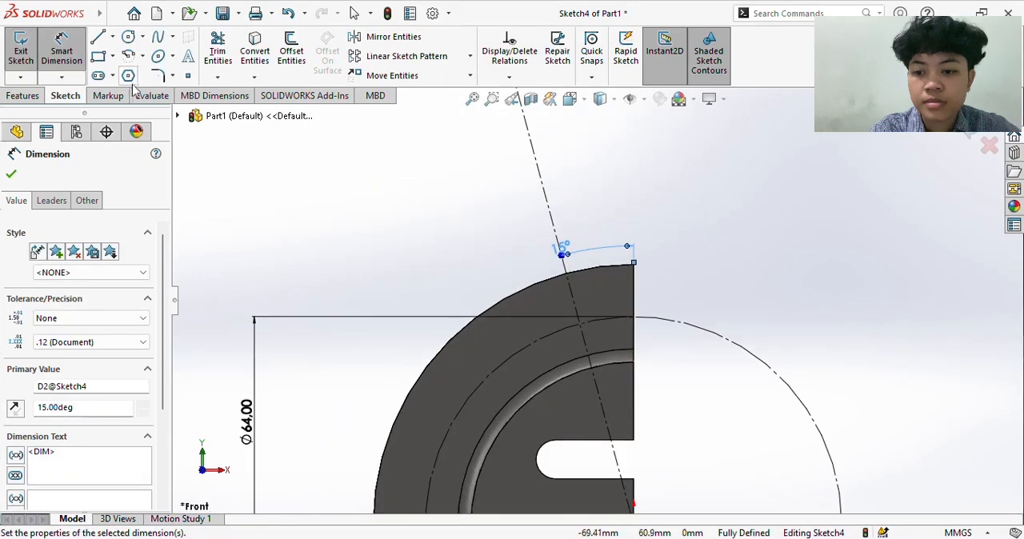
click(127, 40)
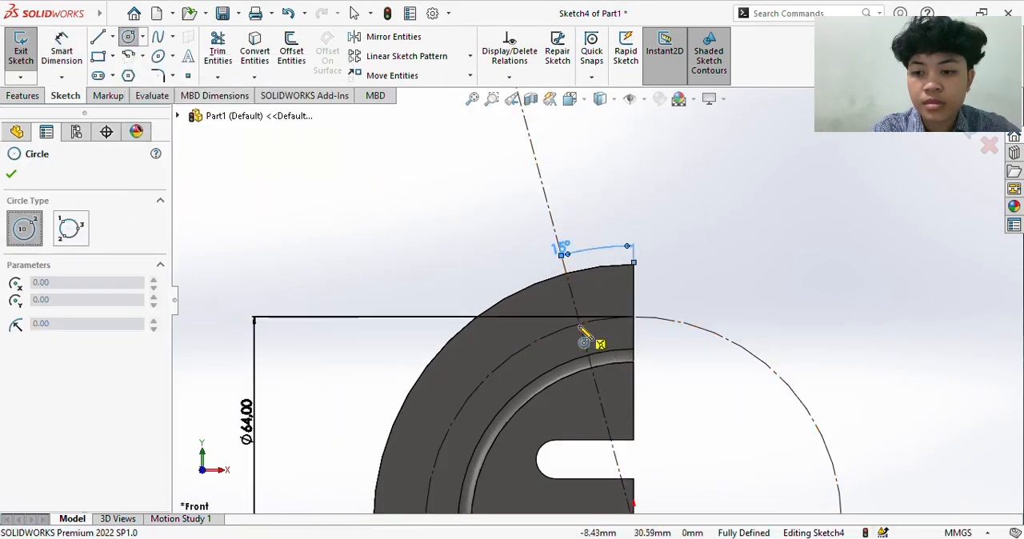
scroll(580, 327, down, 3)
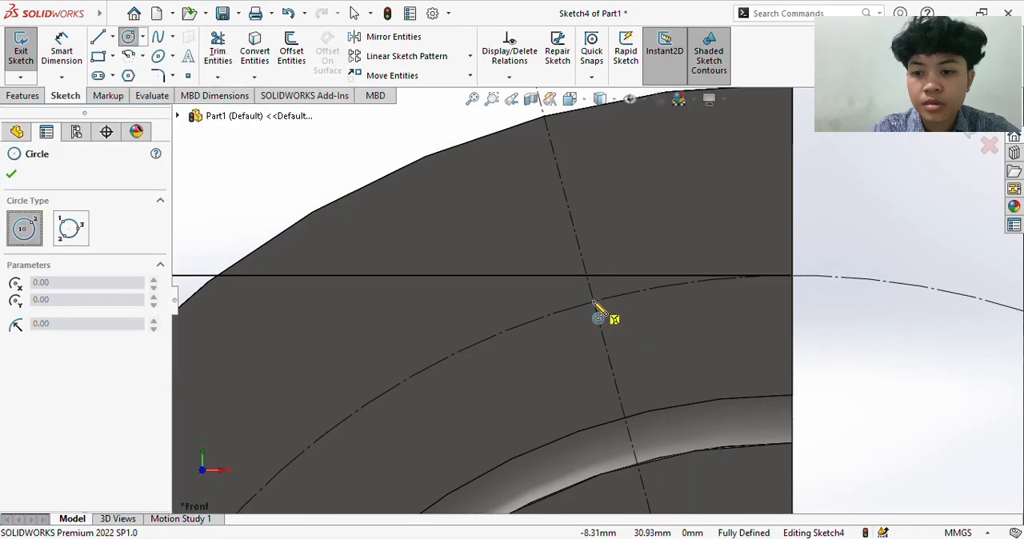
click(593, 301)
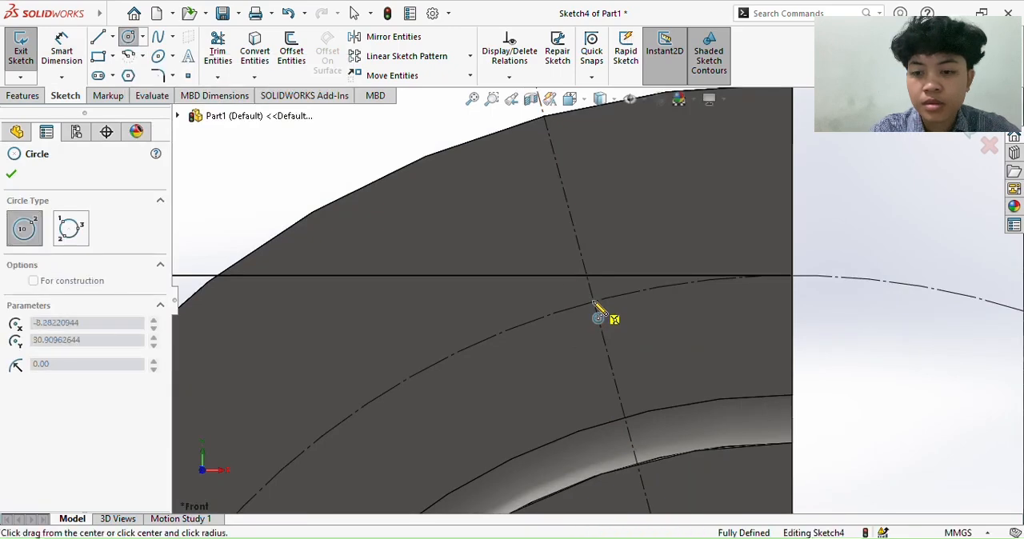
click(525, 259)
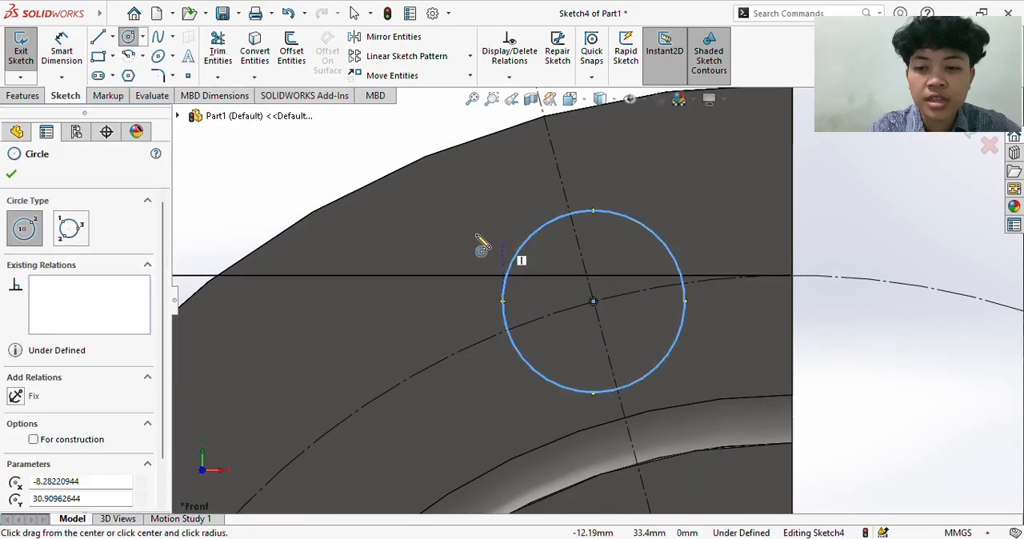
- Dimension the small hole circle's diameter as 7.5 mm
click(62, 51)
click(507, 264)
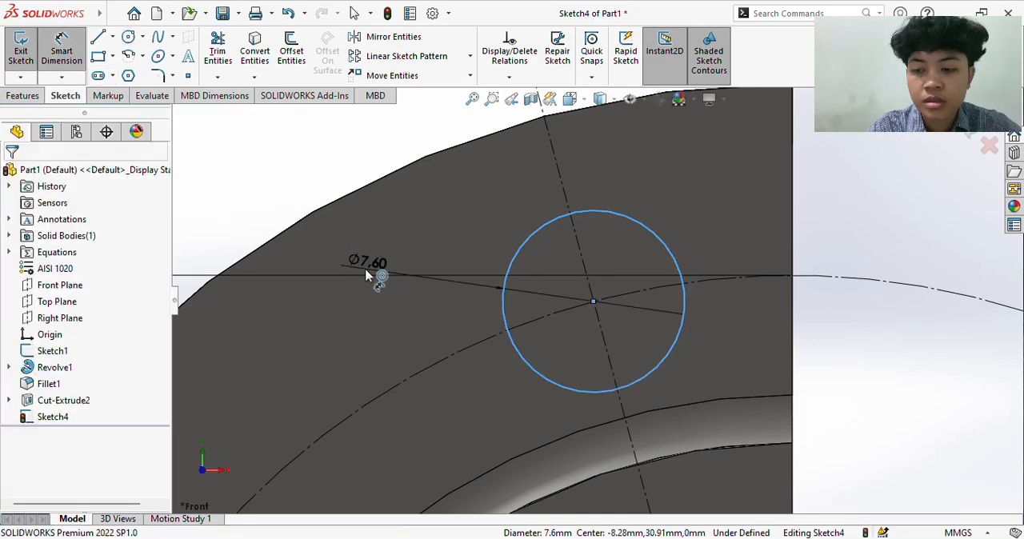
click(366, 275)
text(7.5)
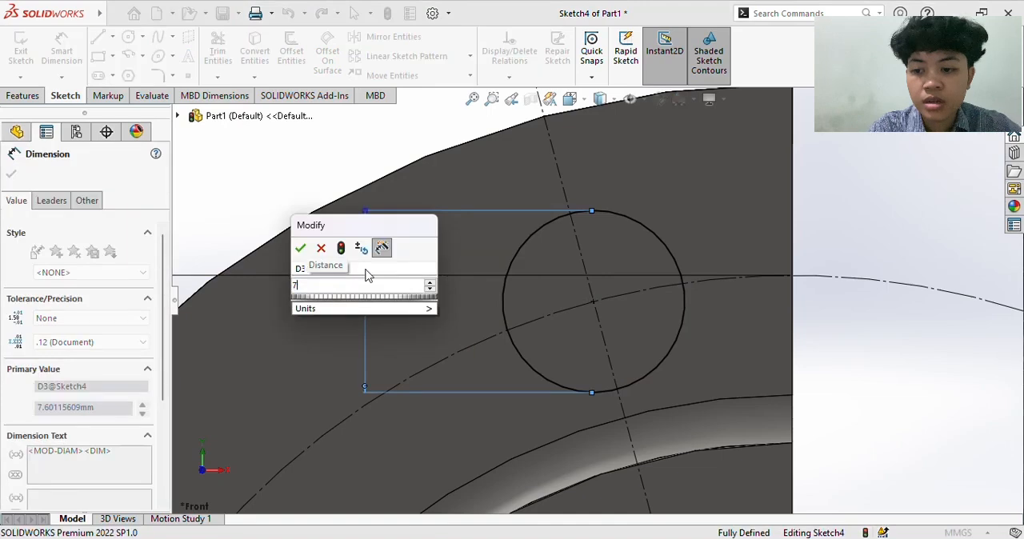
click(302, 248)
scroll(502, 337, up, 5)
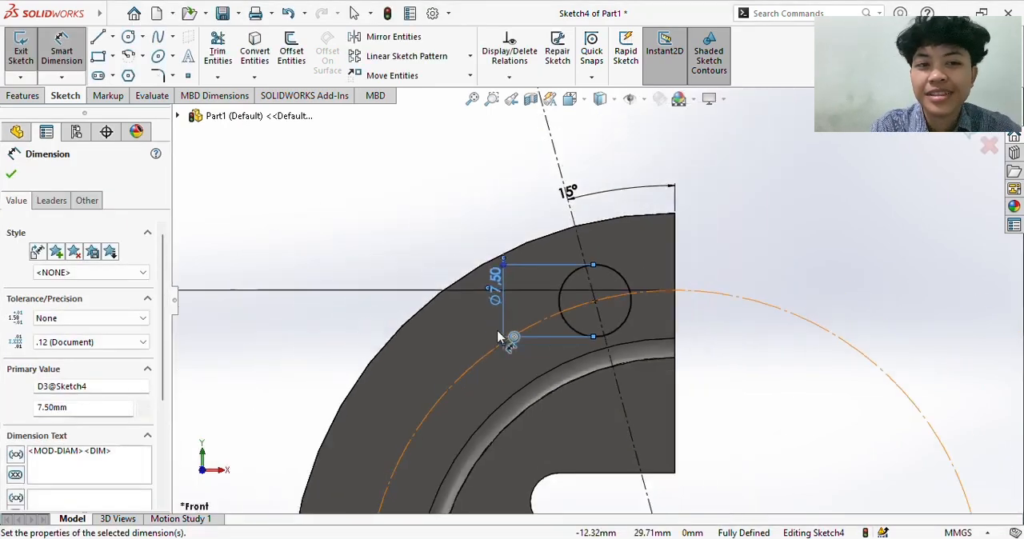
key(Escape)
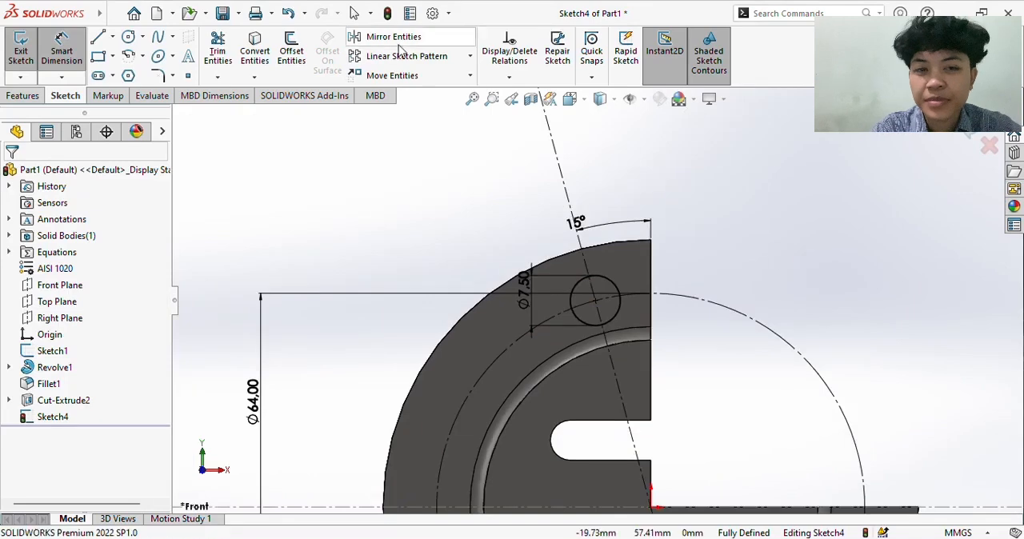
- Create a circular sketch pattern of the 7.5 mm circle about the origin with 12 equally spaced instances over 360 degrees
click(470, 56)
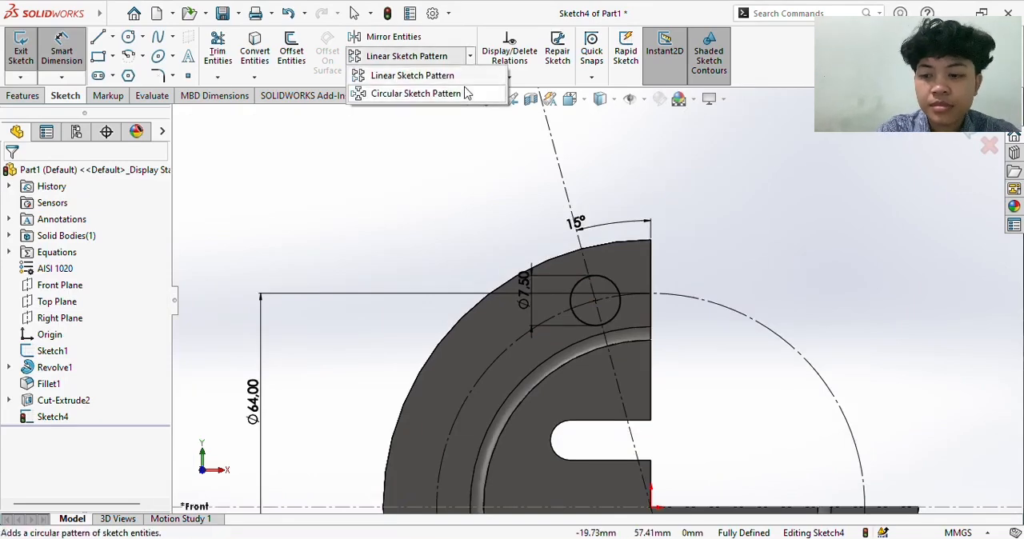
click(416, 94)
scroll(720, 280, up, 4)
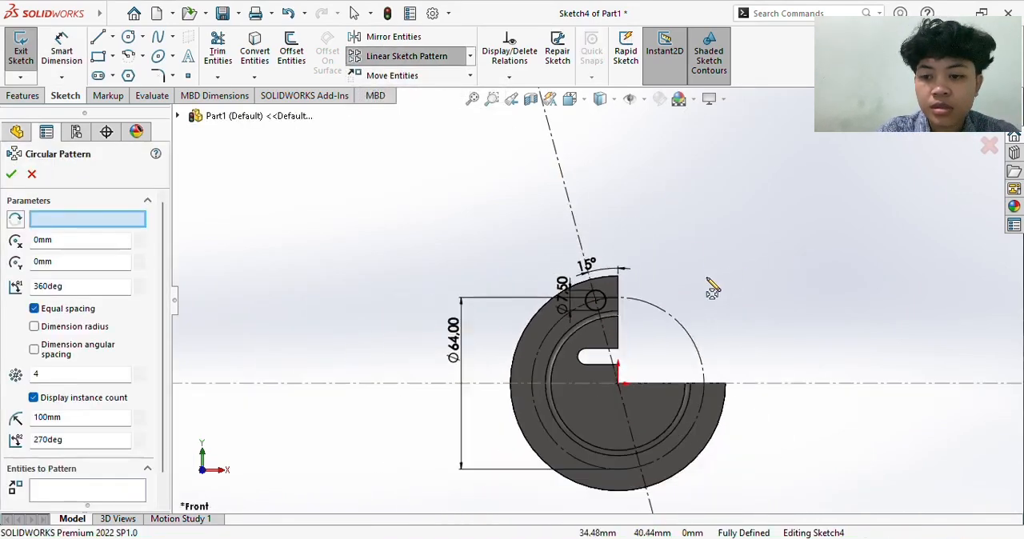
scroll(608, 312, up, 3)
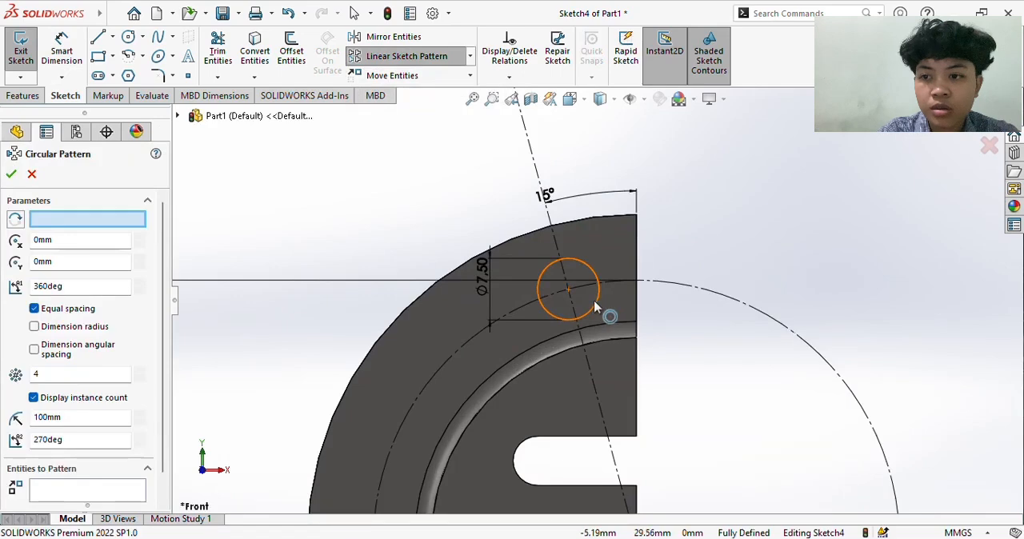
click(593, 300)
scroll(593, 300, up, 4)
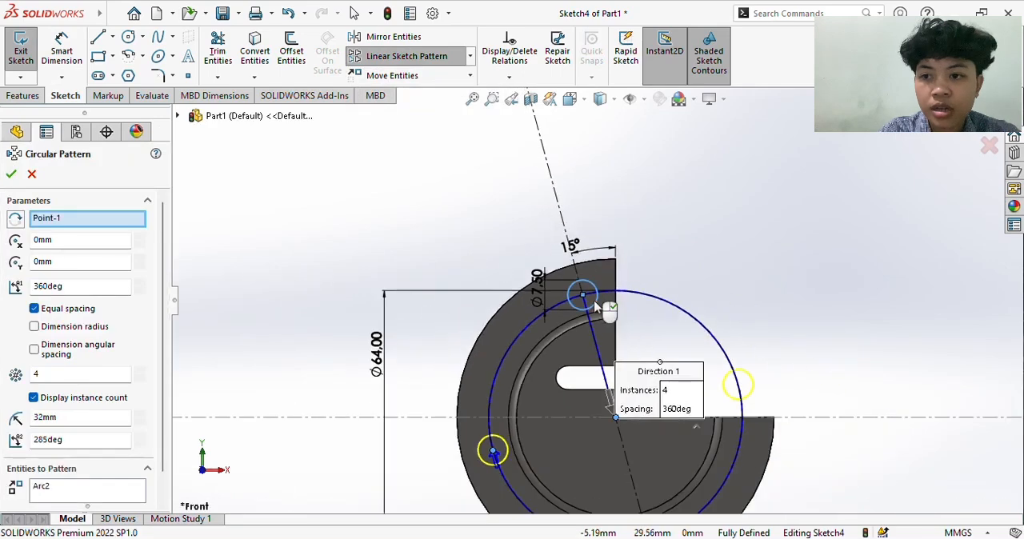
click(680, 392)
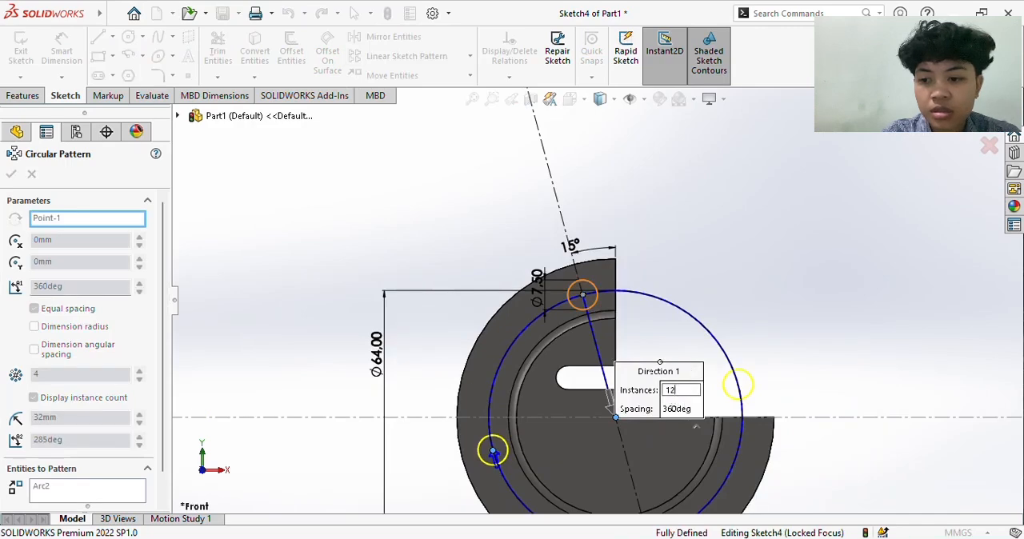
key(Return)
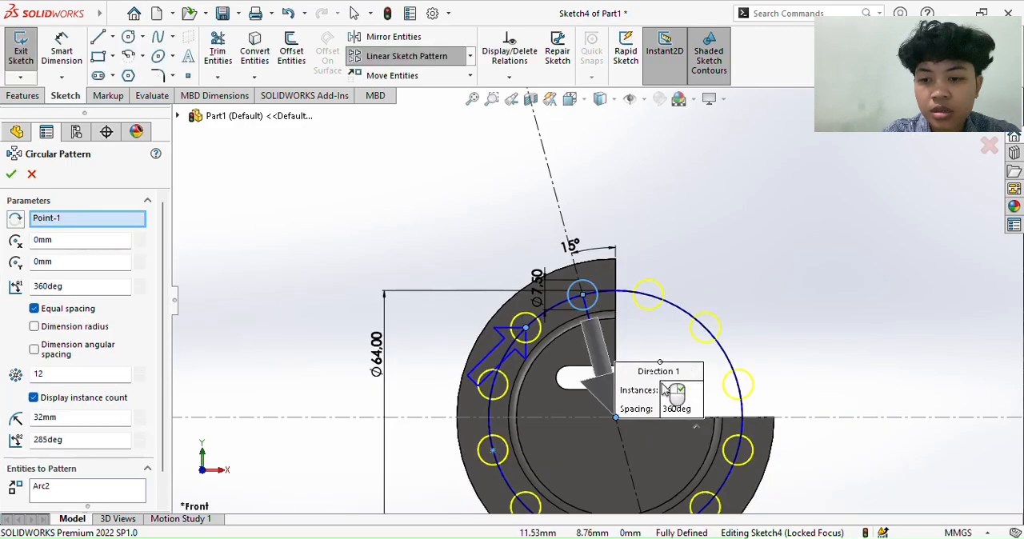
click(12, 175)
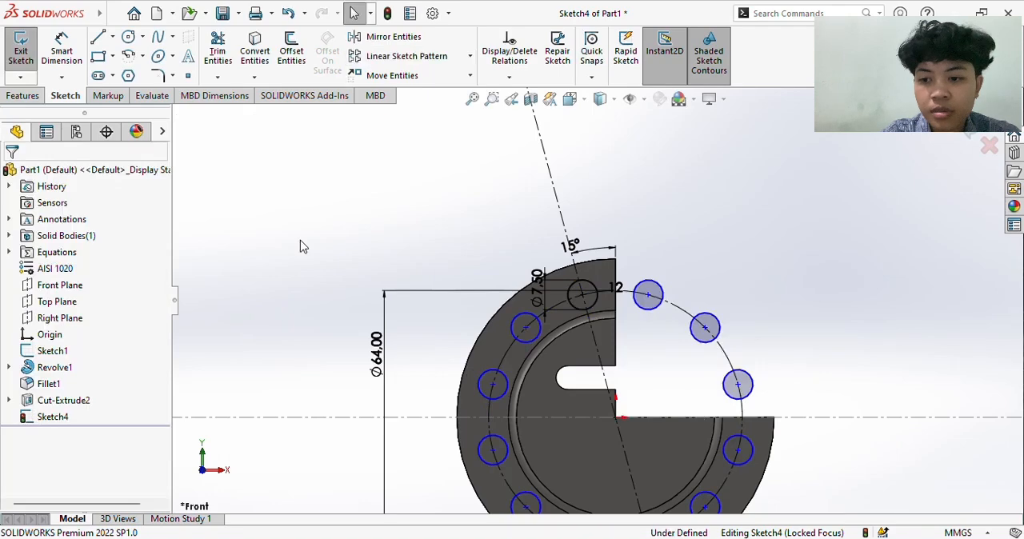
- Cut the patterned circles through the cylinder with a Mid Plane Extruded Cut 194 mm deep
scroll(300, 244, down, 2)
scroll(423, 366, up, 4)
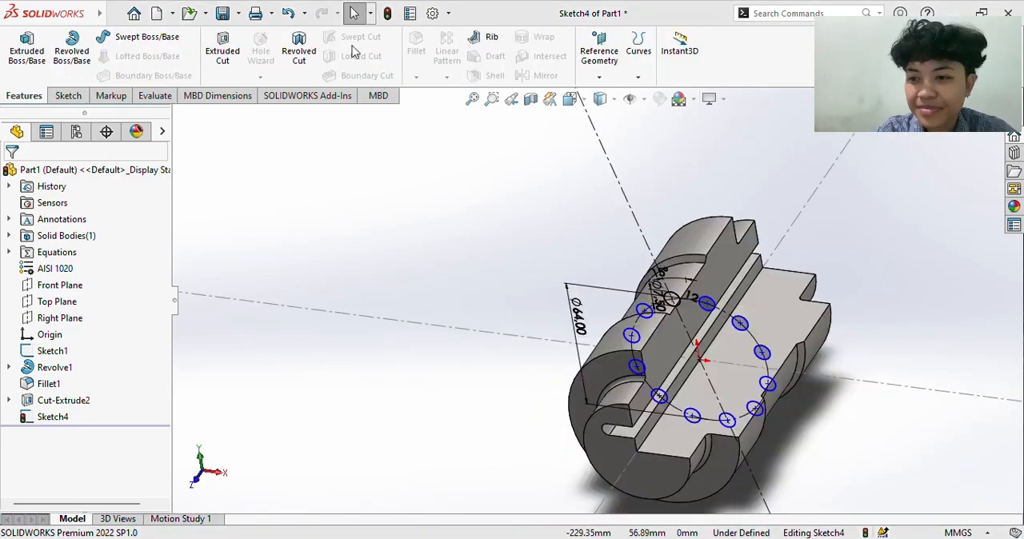
click(231, 51)
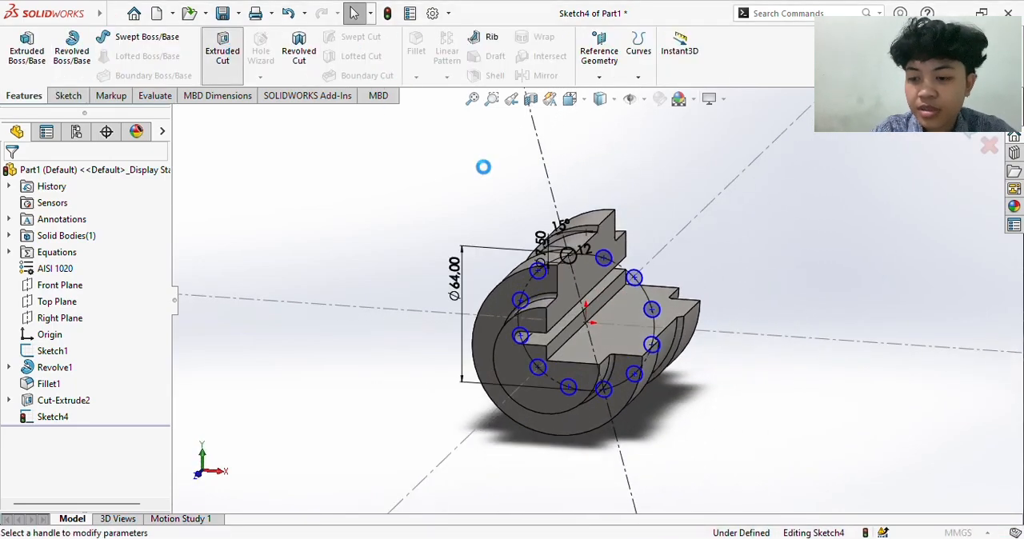
key(Left)
key(Left)
key(Left)
key(Left)
key(Left)
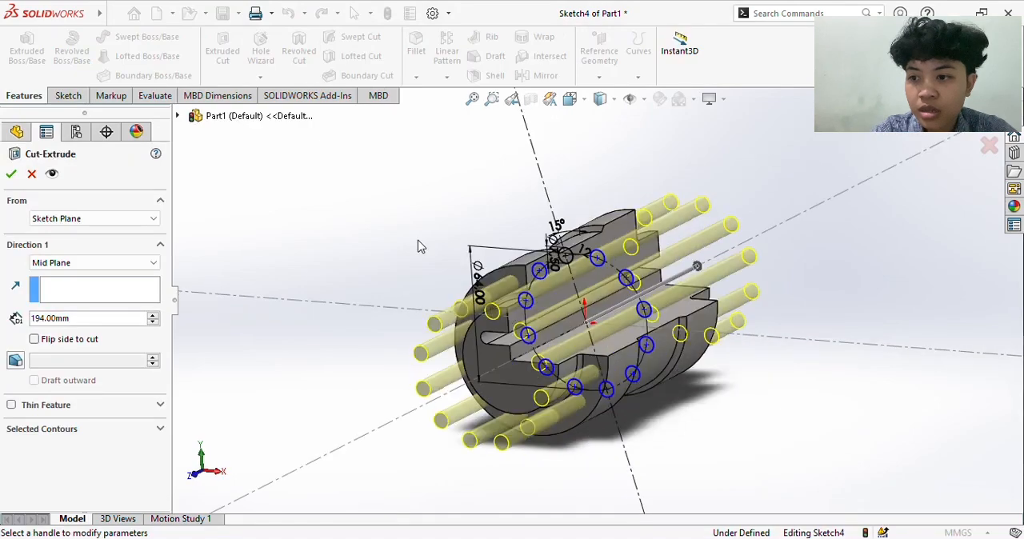
click(11, 173)
click(250, 226)
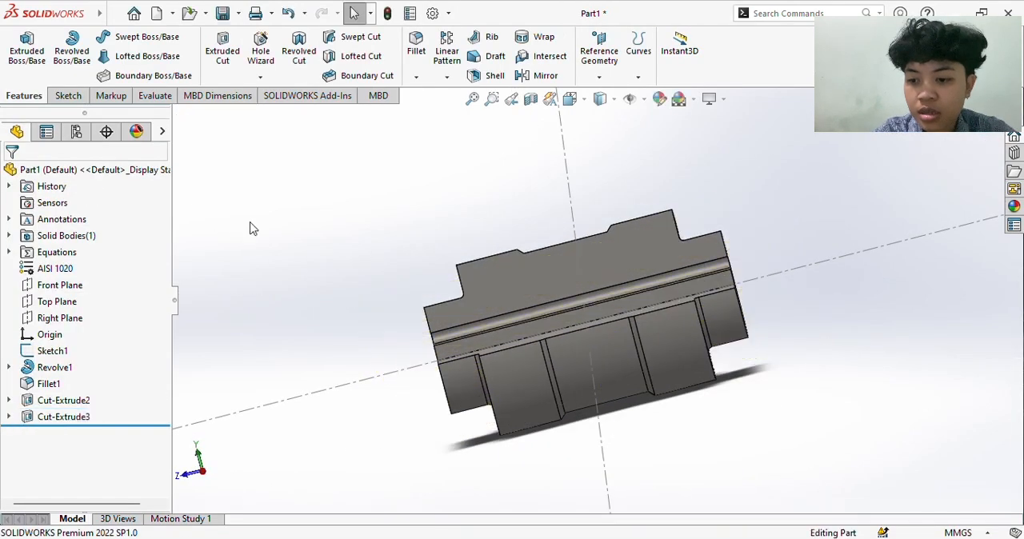
- Start a new sketch on the Top Plane for the cutout at the end of the cylinder
key(Right)
key(Right)
key(Right)
key(Right)
key(Right)
key(Right)
key(Left)
key(Left)
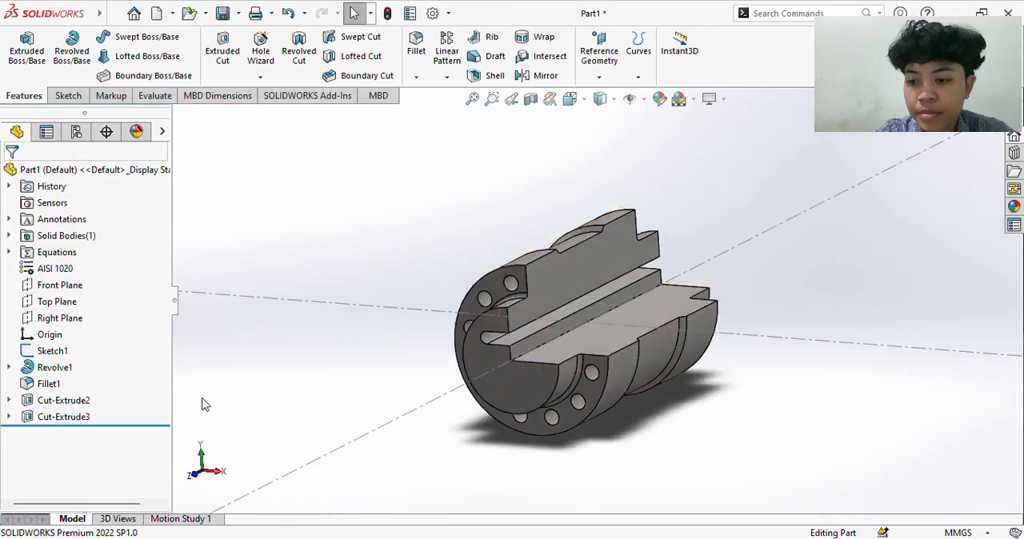
click(53, 302)
right_click(53, 302)
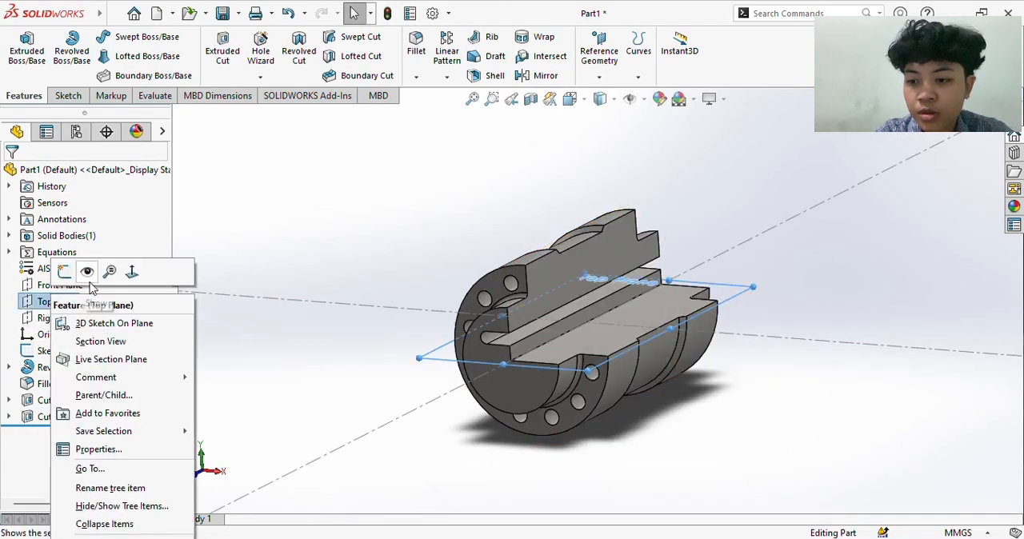
click(65, 275)
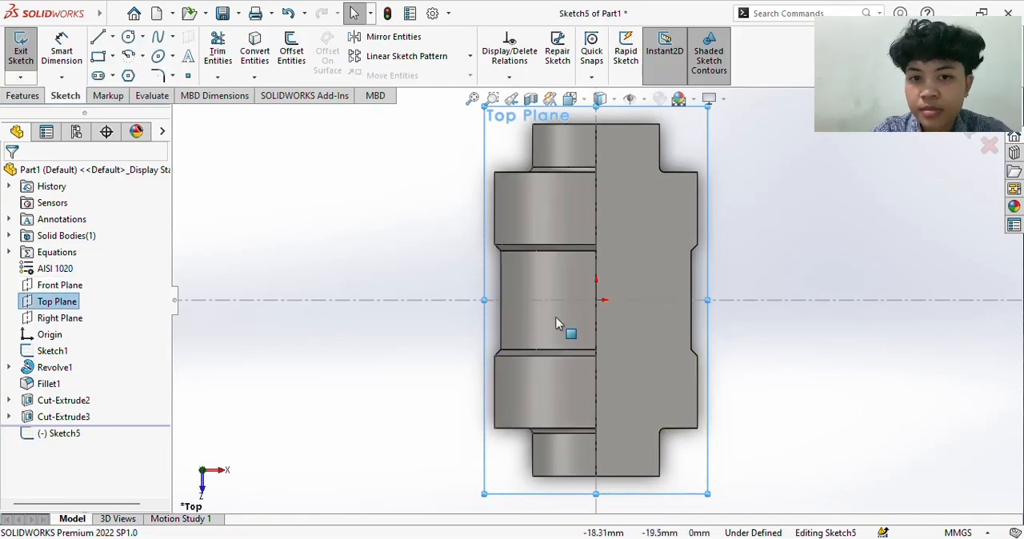
scroll(656, 171, down, 5)
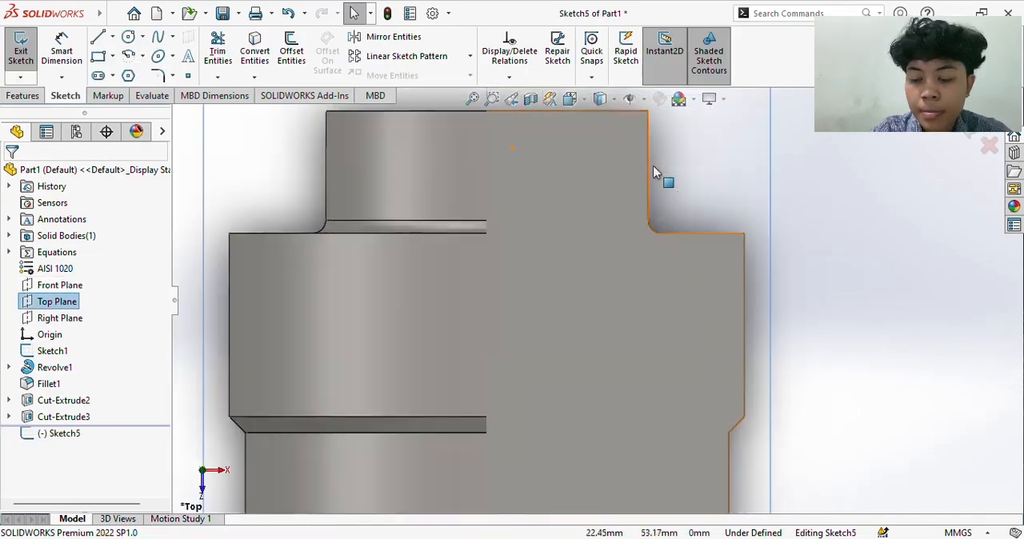
scroll(627, 192, up, 4)
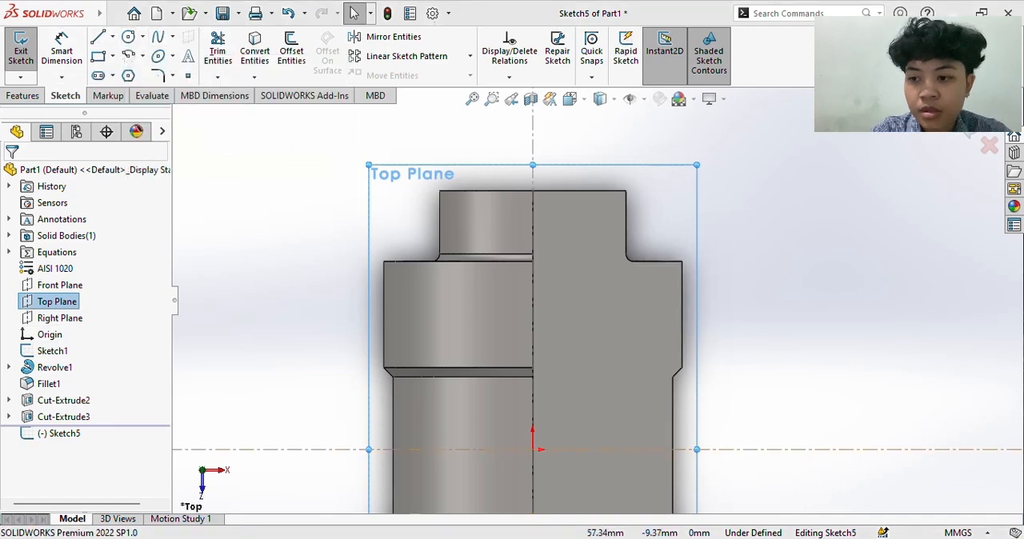
- Switch to the PDF, check the radii and angles of the corner arc cutout in the side view, and return to SOLIDWORKS
mouse_move(665, 538)
click(635, 462)
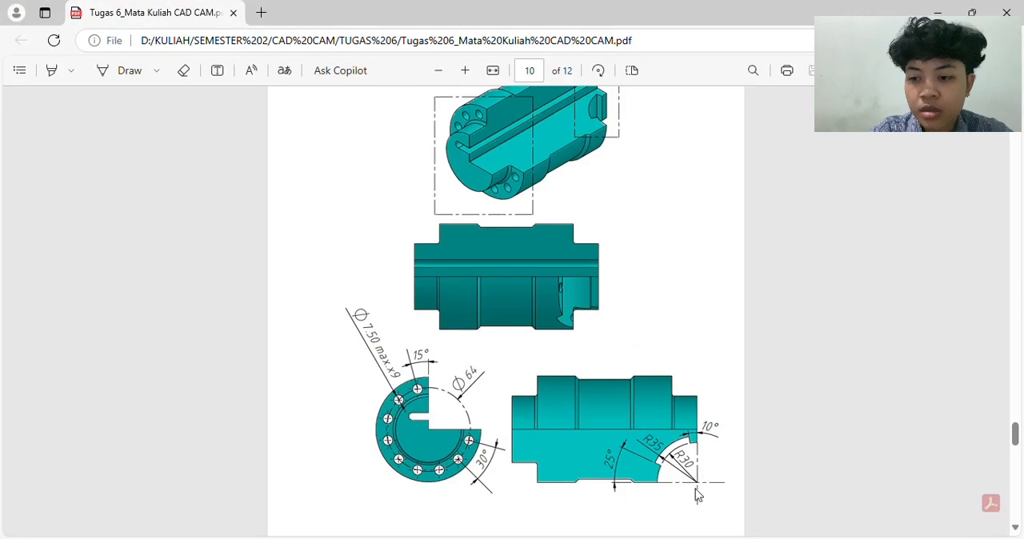
ctrl+scroll(698, 496, up, 5)
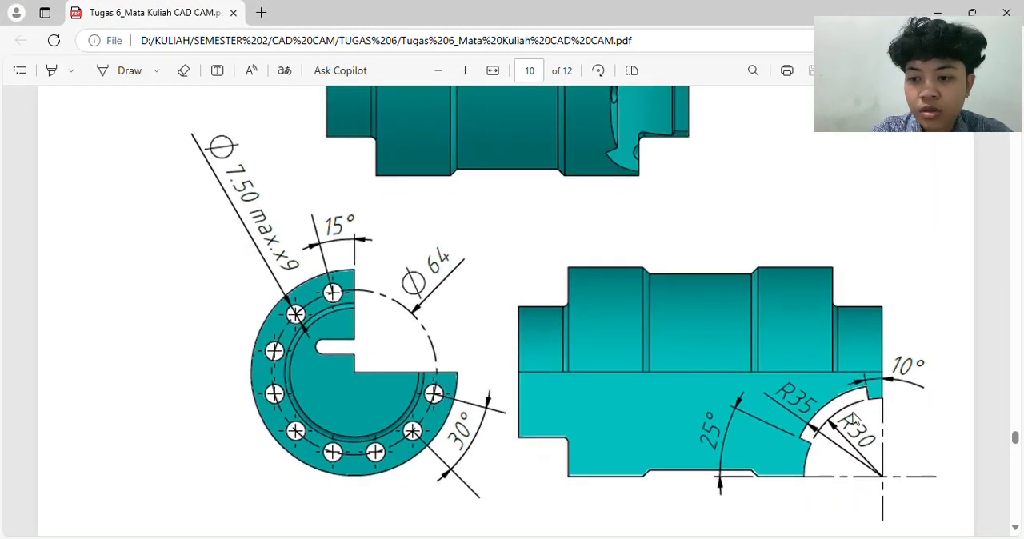
ctrl+scroll(854, 418, down, 3)
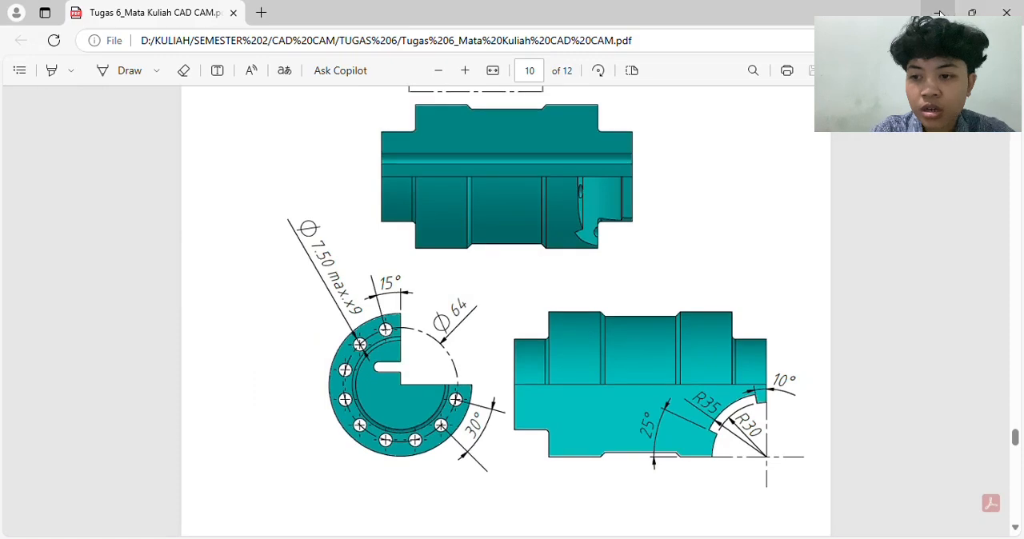
click(939, 15)
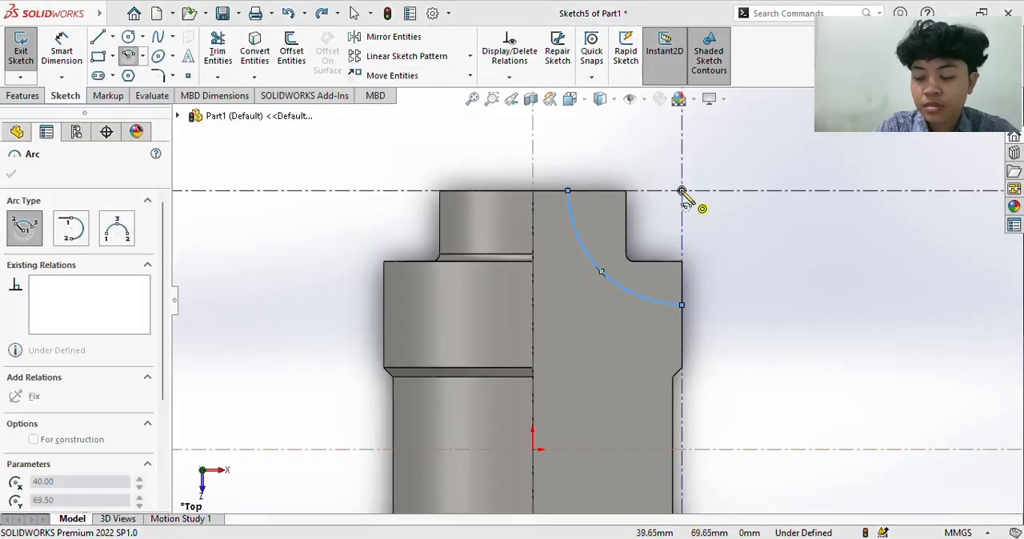
- Sketch a second, larger center-point arc for the corner cutout, concentric with the first at the centerline intersection
click(681, 191)
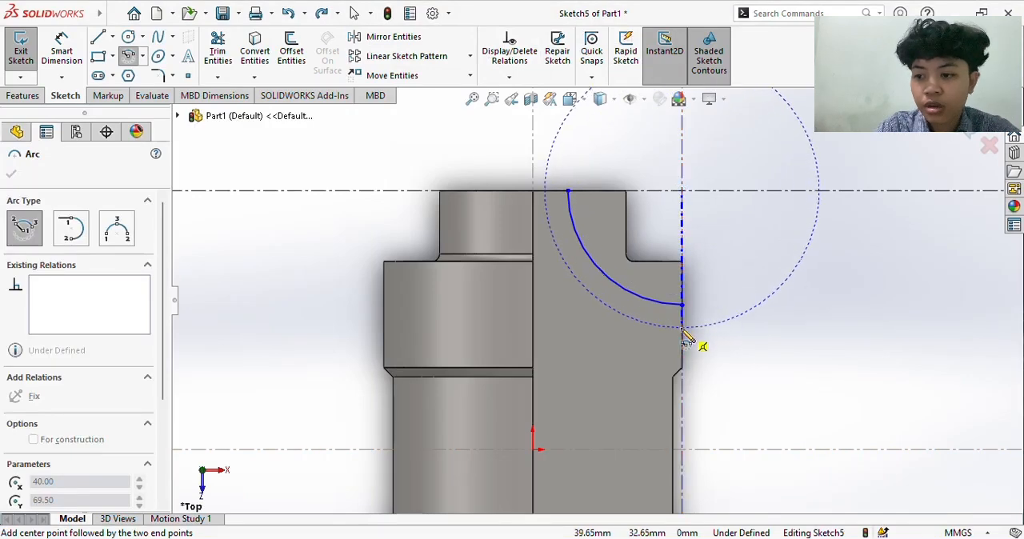
click(682, 327)
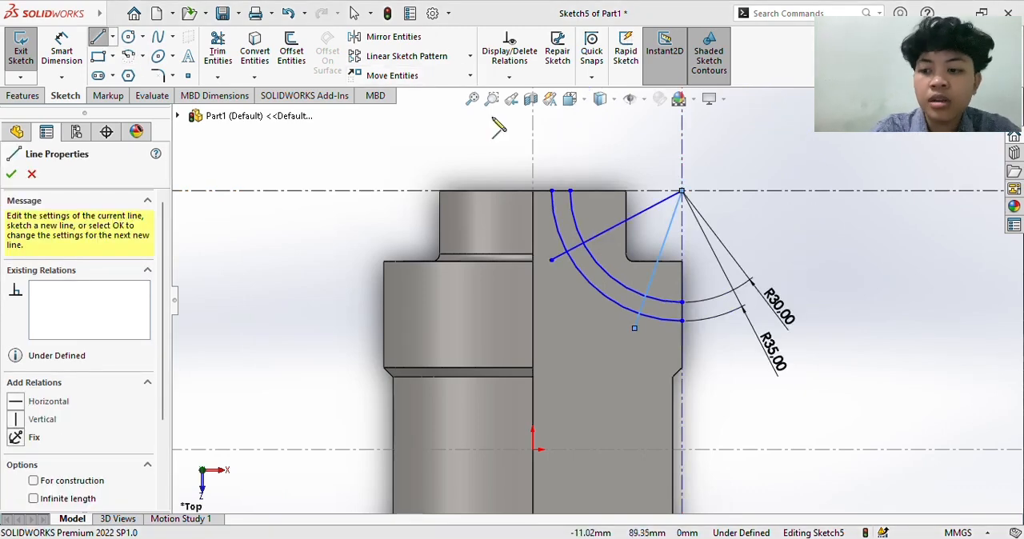
- Dimension the angle between the upper radial line and the horizontal centerline as 10°
click(62, 56)
click(602, 240)
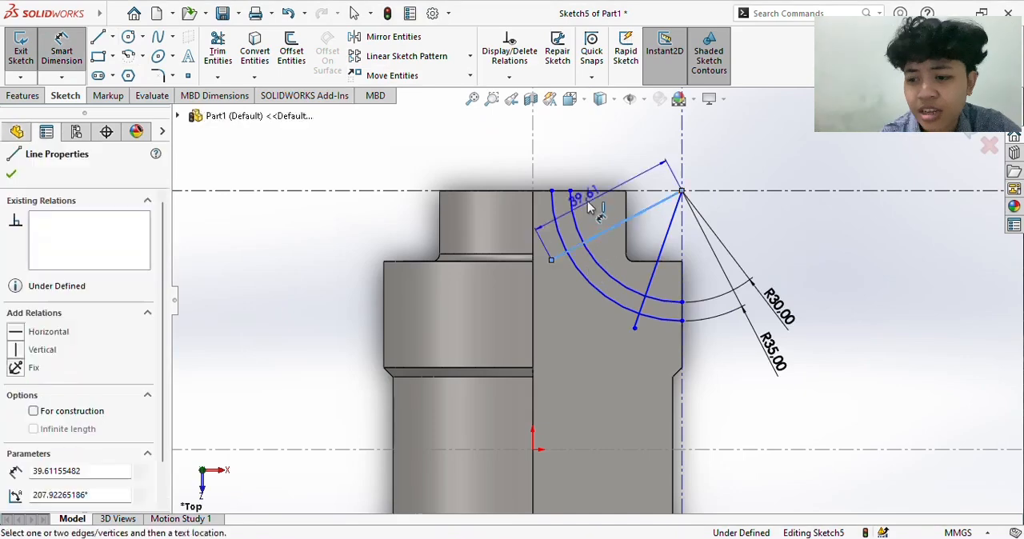
click(592, 191)
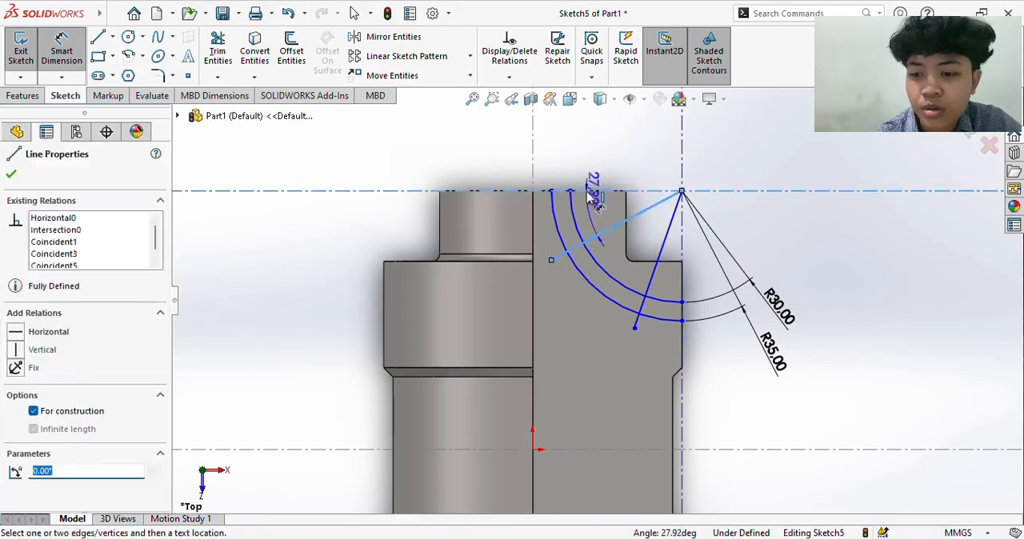
click(521, 232)
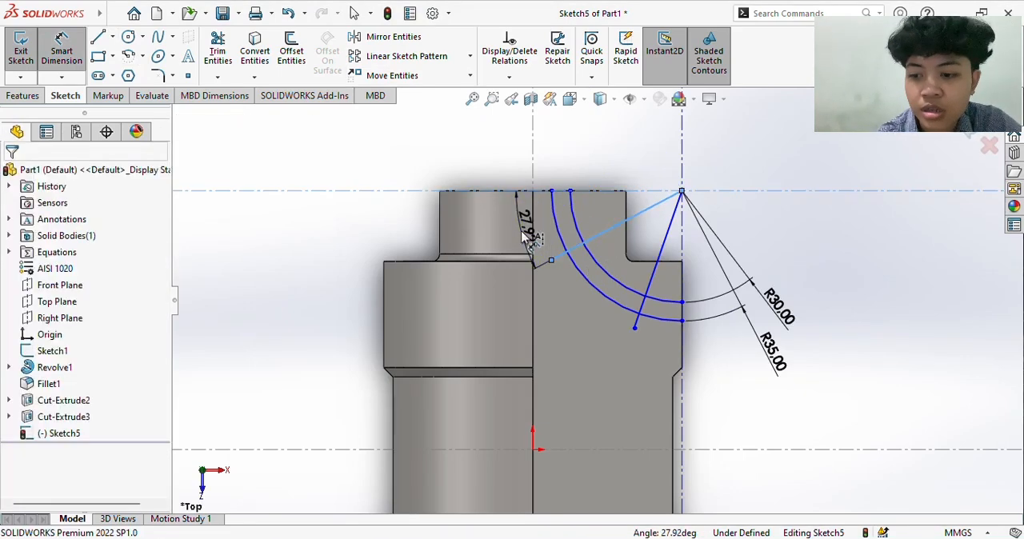
text(10)
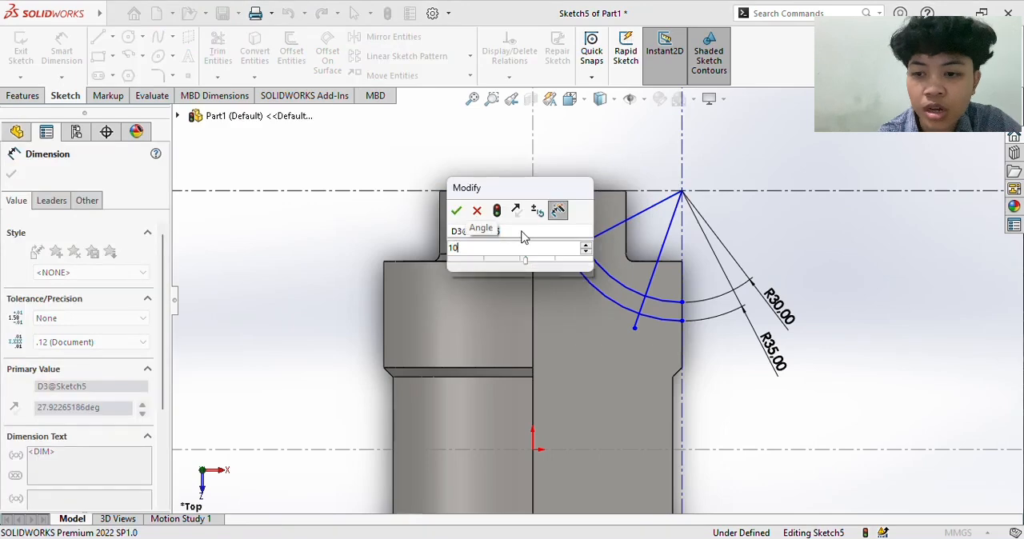
key(Return)
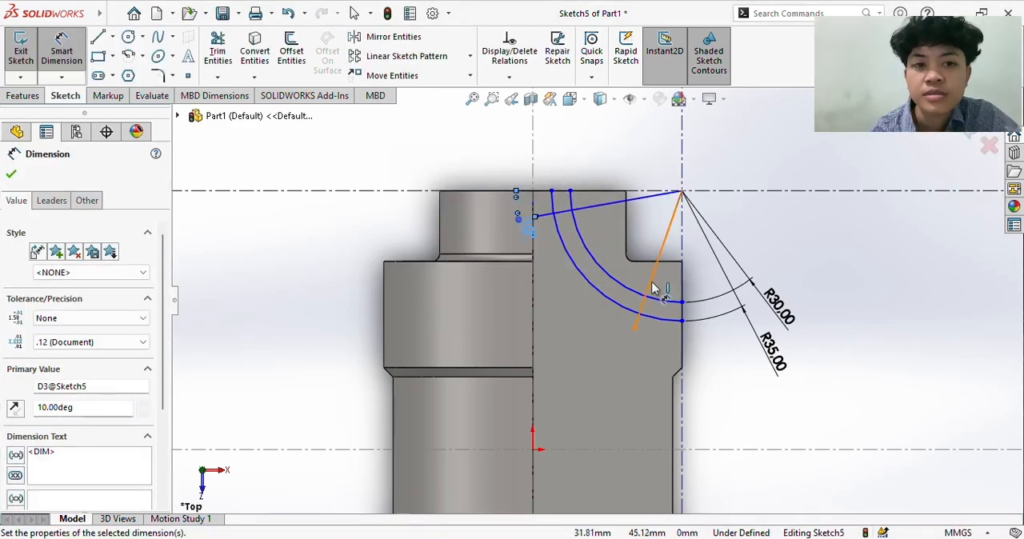
- Dimension the angle between the lower radial line and the vertical centerline as 25°
click(652, 285)
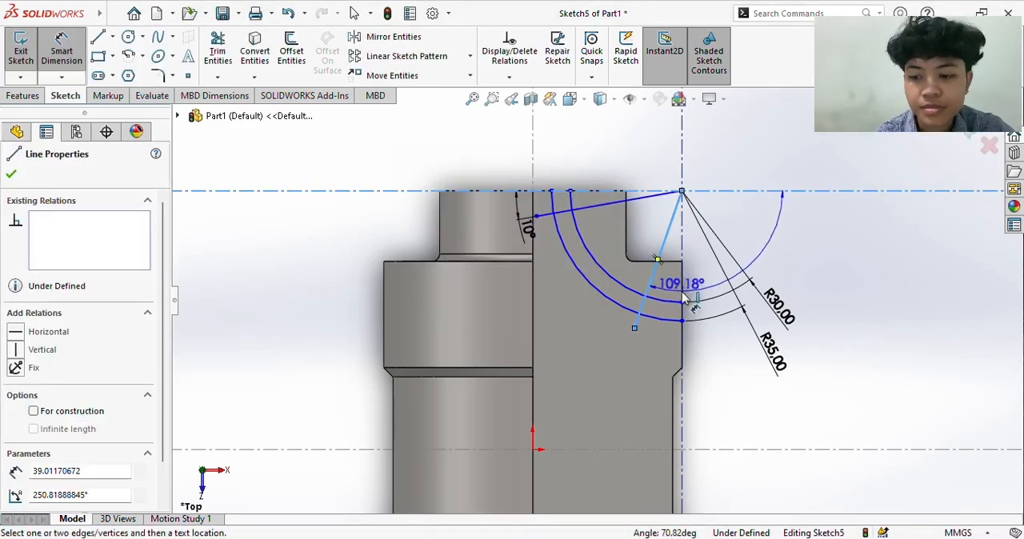
click(682, 292)
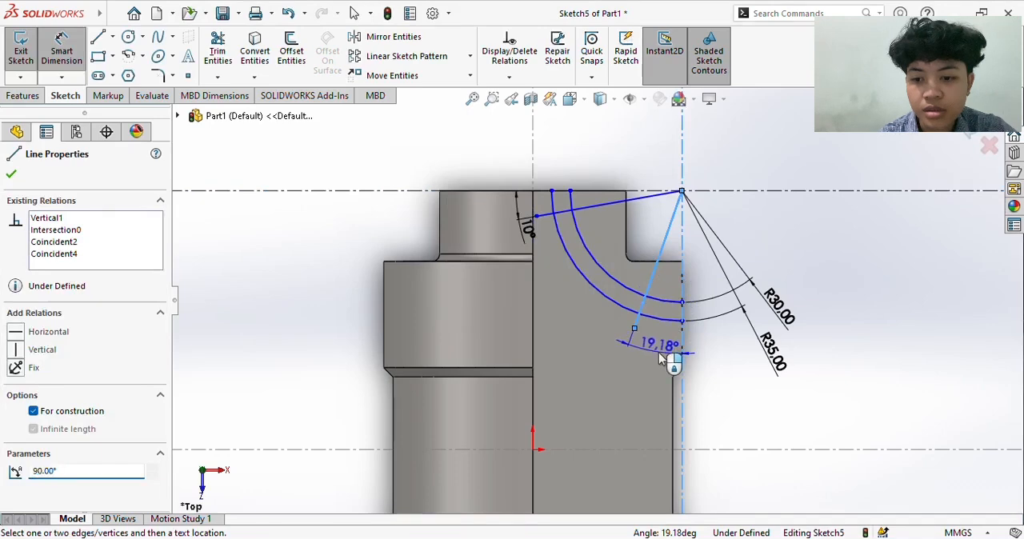
click(667, 358)
text(25)
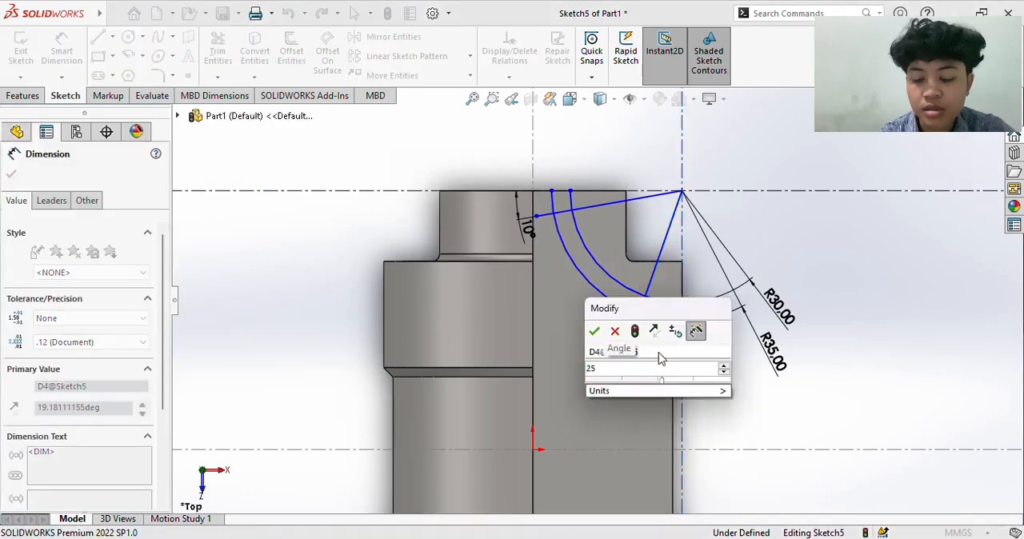
key(Return)
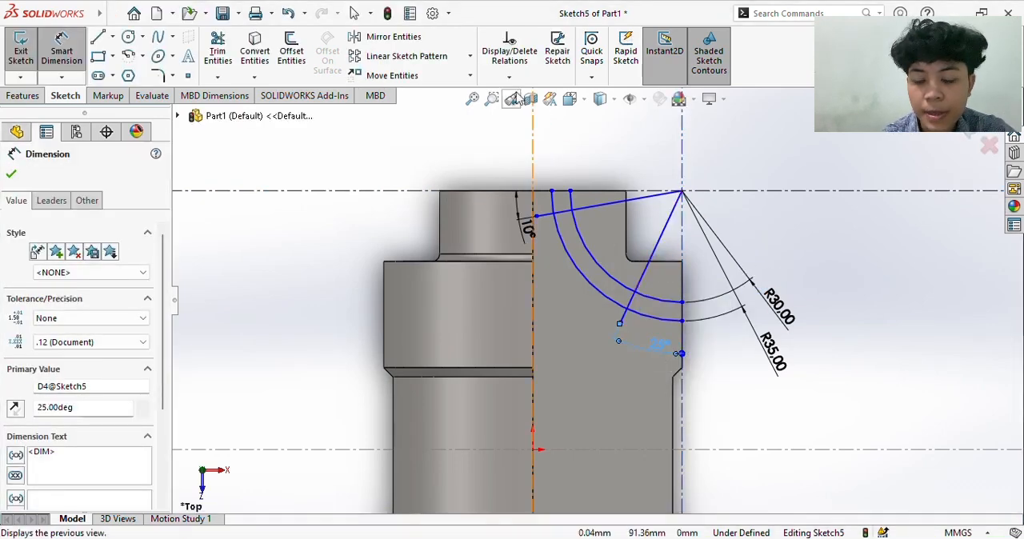
- Trim the arcs and radial lines to the stepped outline and close the profile with two lines meeting at the arc center
click(218, 52)
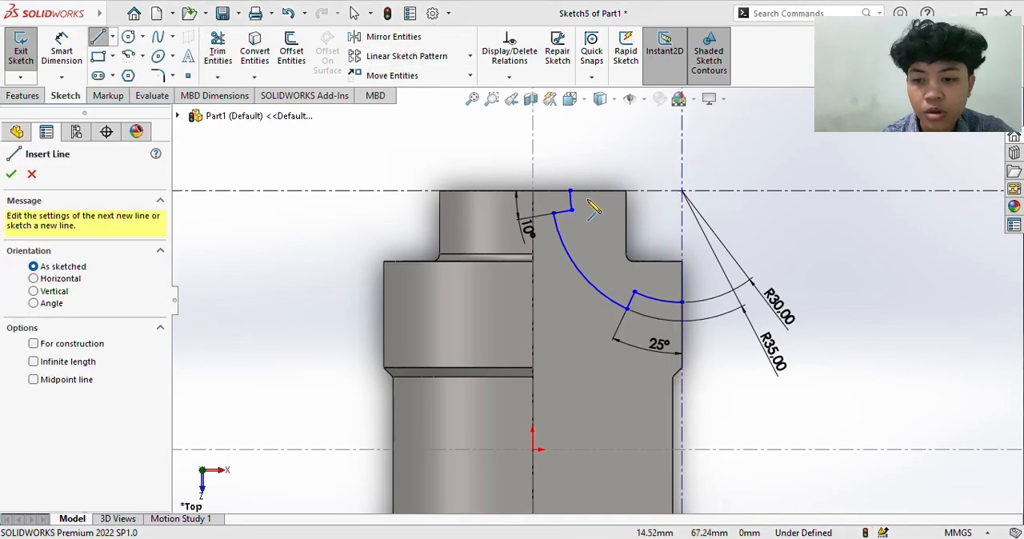
click(570, 192)
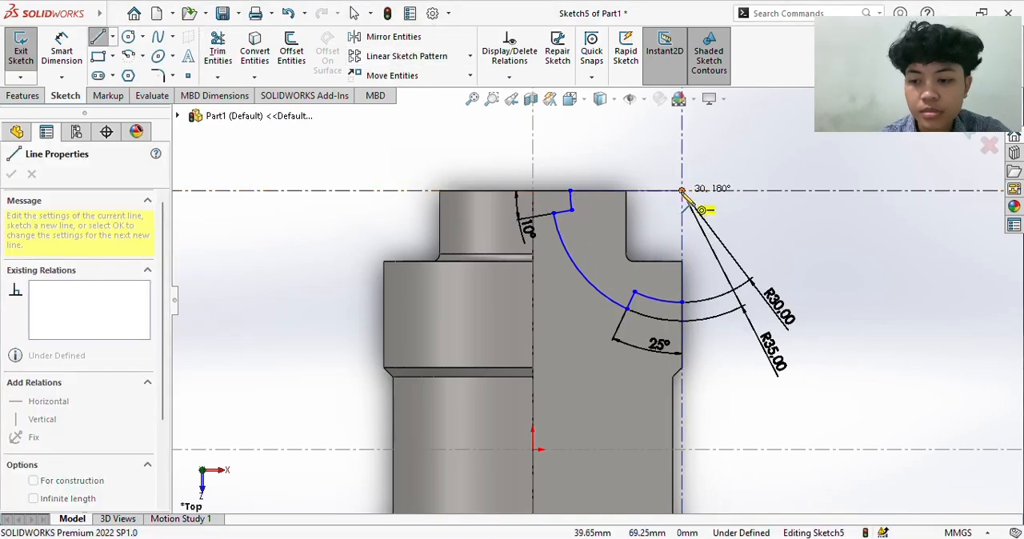
click(682, 192)
click(681, 302)
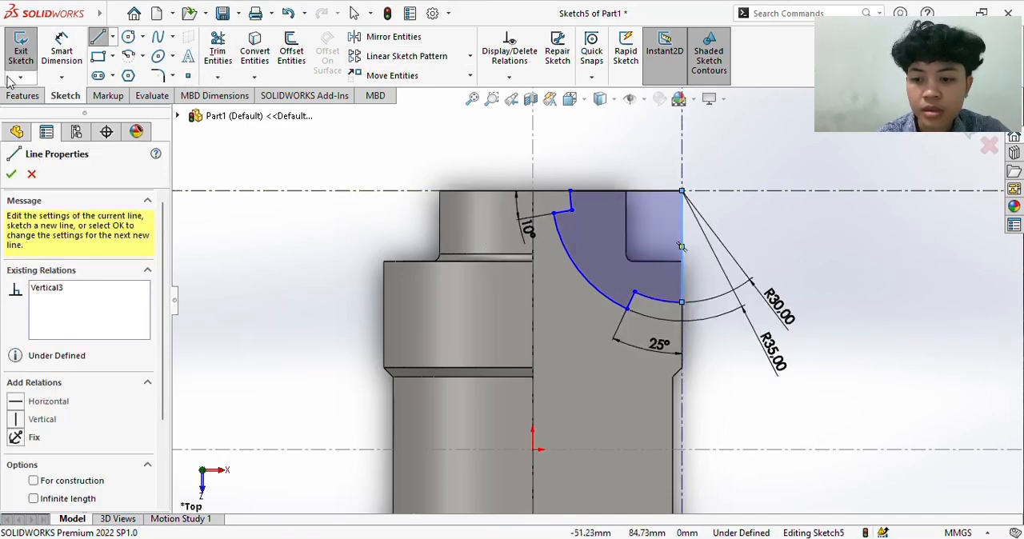
- Cut the stepped arc profile through the cylinder with a Mid Plane Extruded Cut 194 mm deep
click(24, 96)
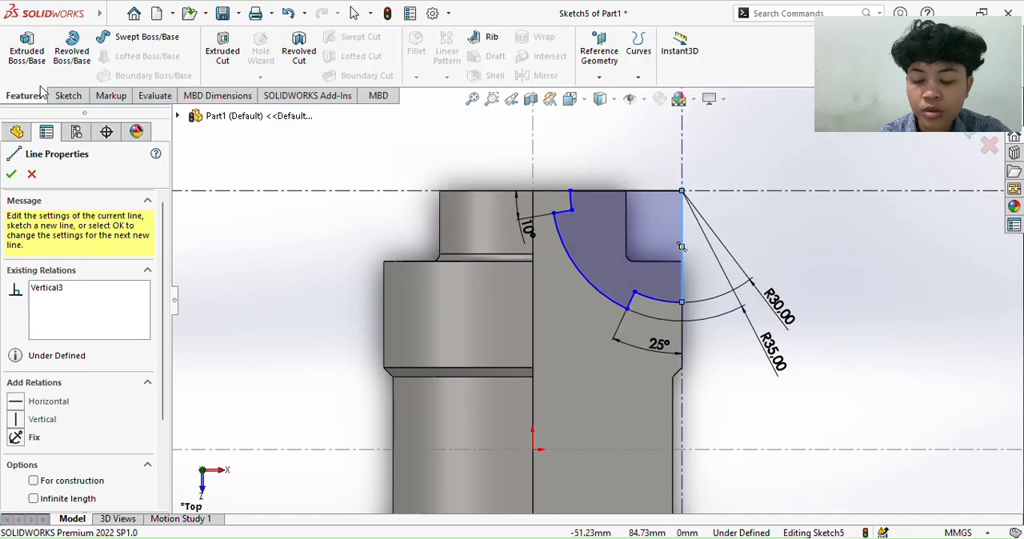
click(223, 55)
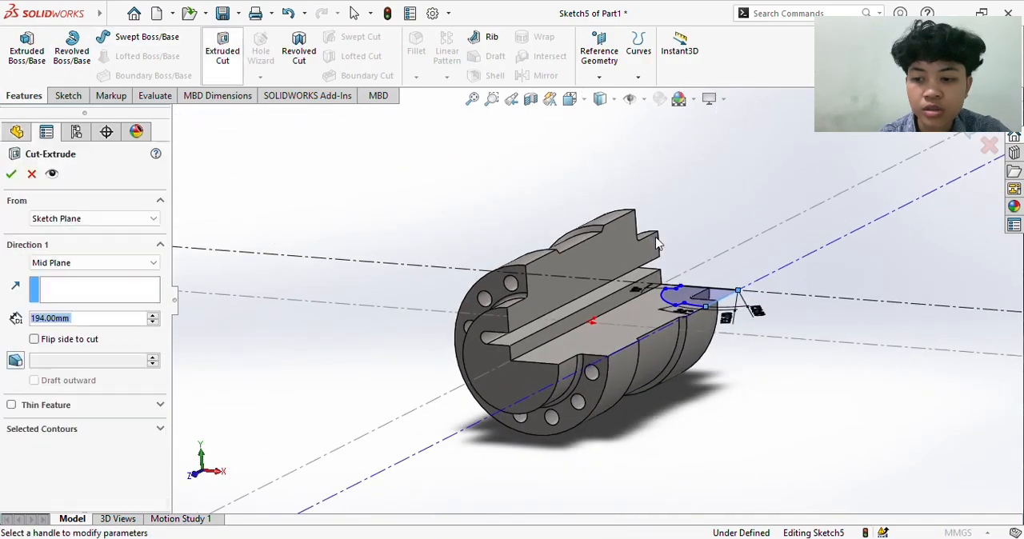
click(10, 173)
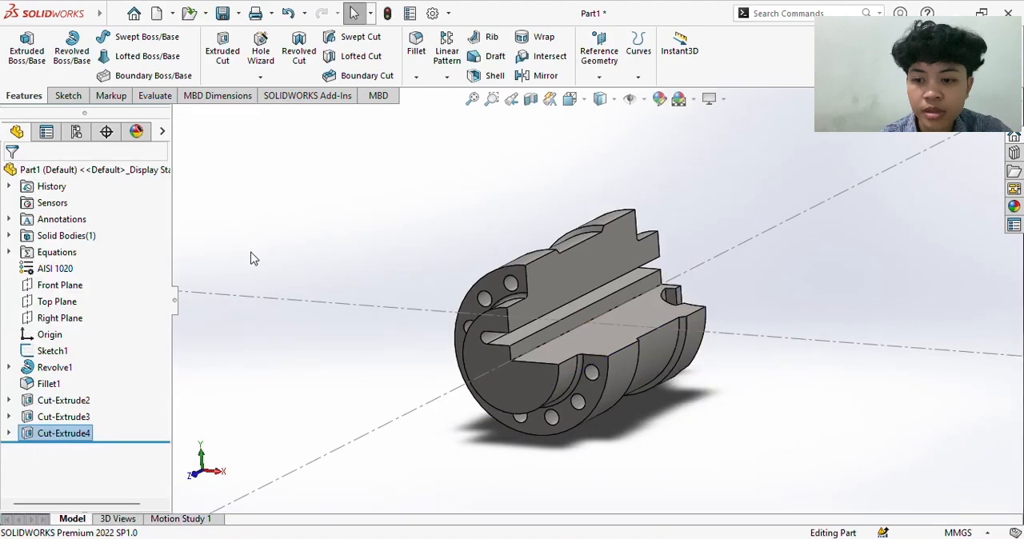
- Examine the arc cutout and the rest of the cylinder from several angles
click(252, 258)
key(Left)
key(Left)
key(Left)
key(Left)
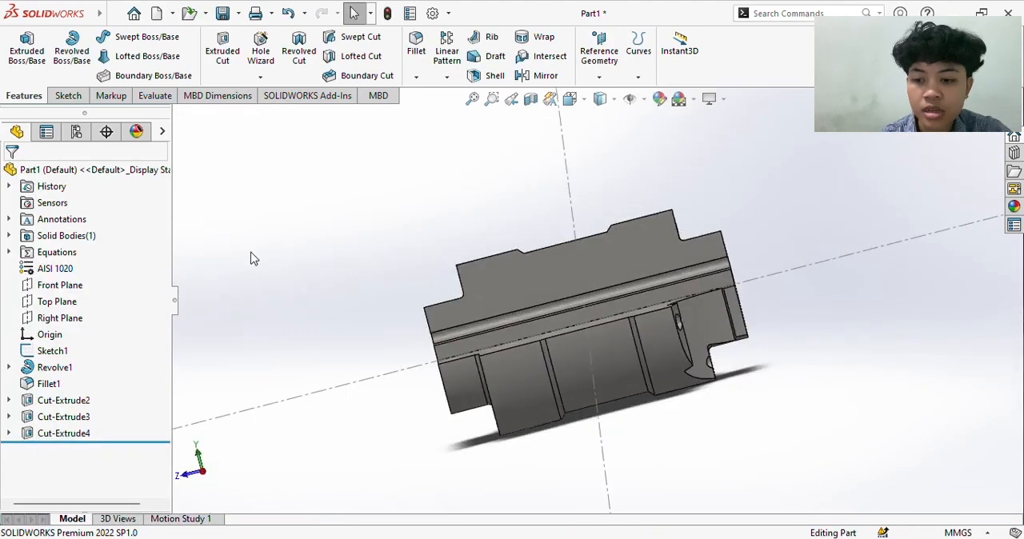
key(Left)
key(Right)
key(Left)
key(Left)
key(Left)
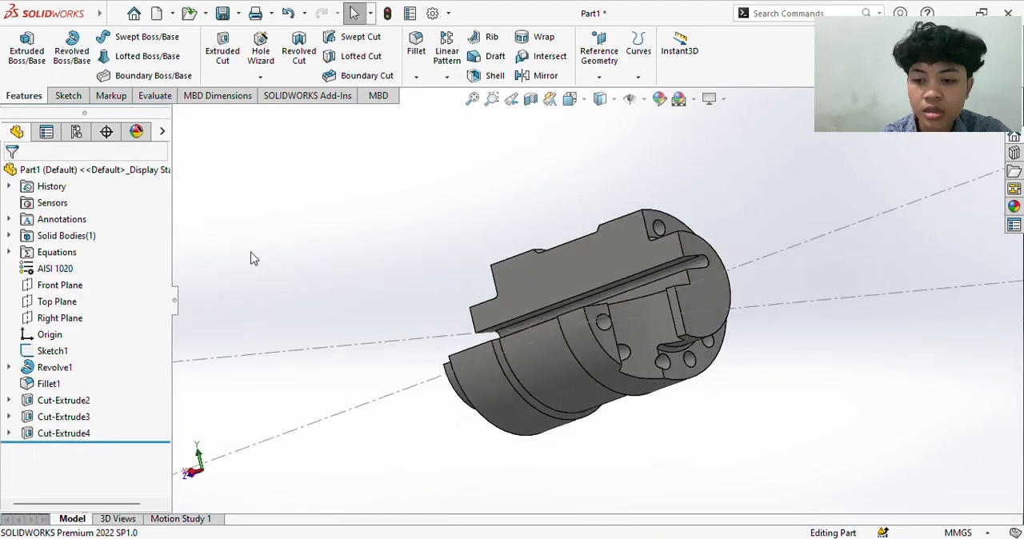
key(Left)
key(Down)
key(Down)
key(Down)
key(Right)
key(Right)
key(Right)
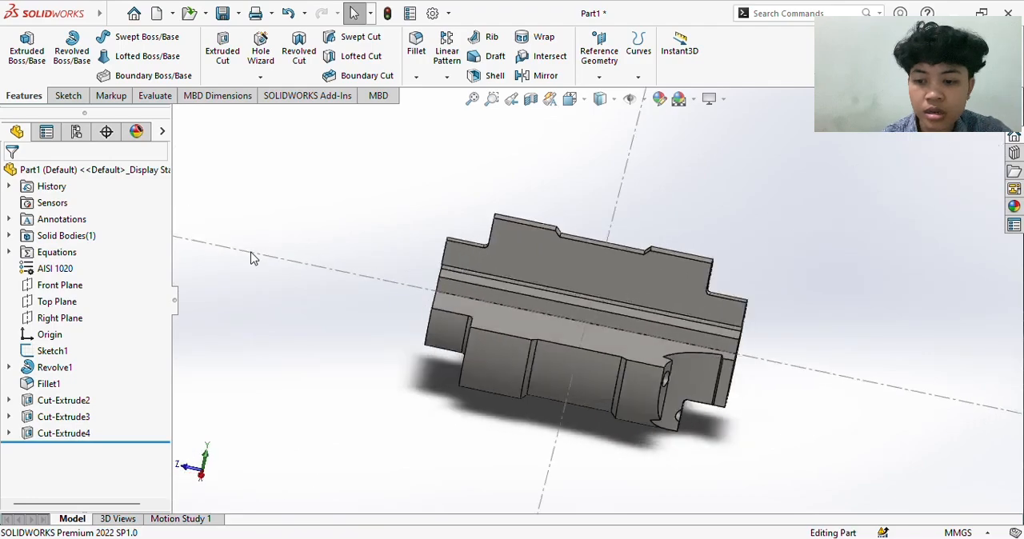
key(Down)
key(Down)
key(Right)
key(Right)
key(Right)
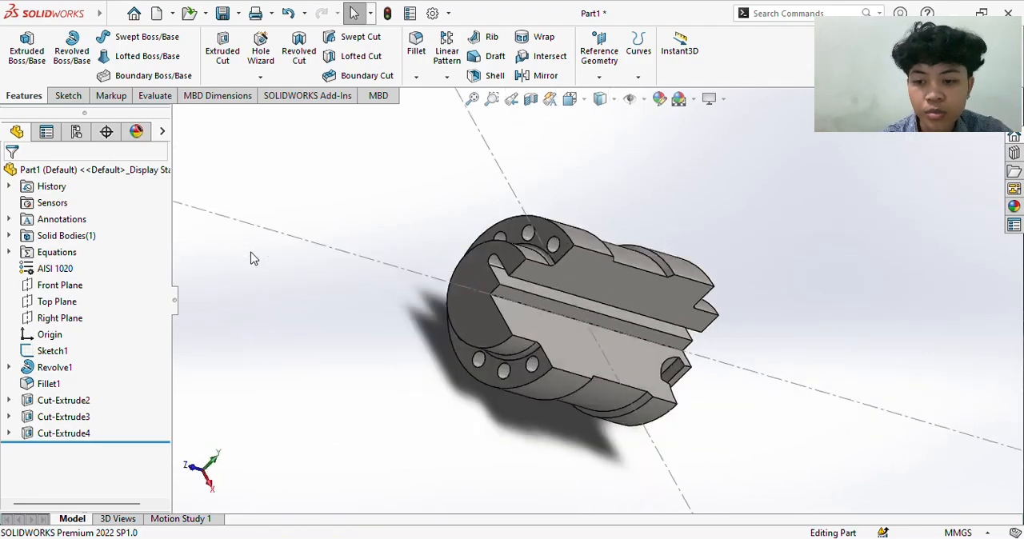
- Switch to the PDF, check the end pocket's dimensions in the end view, Section F-F and Detail J, and return to SOLIDWORKS
click(587, 528)
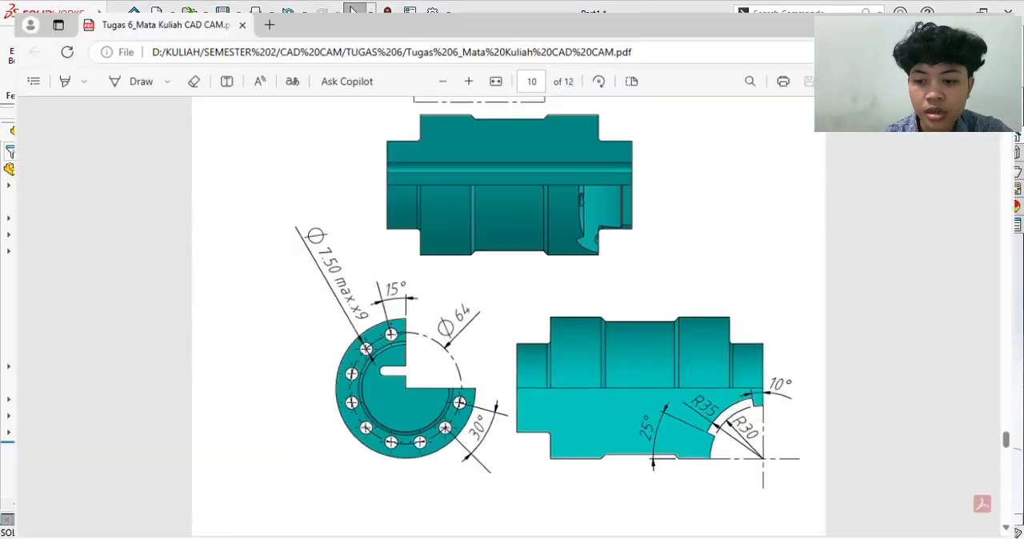
scroll(581, 397, down, 1)
scroll(581, 397, up, 1)
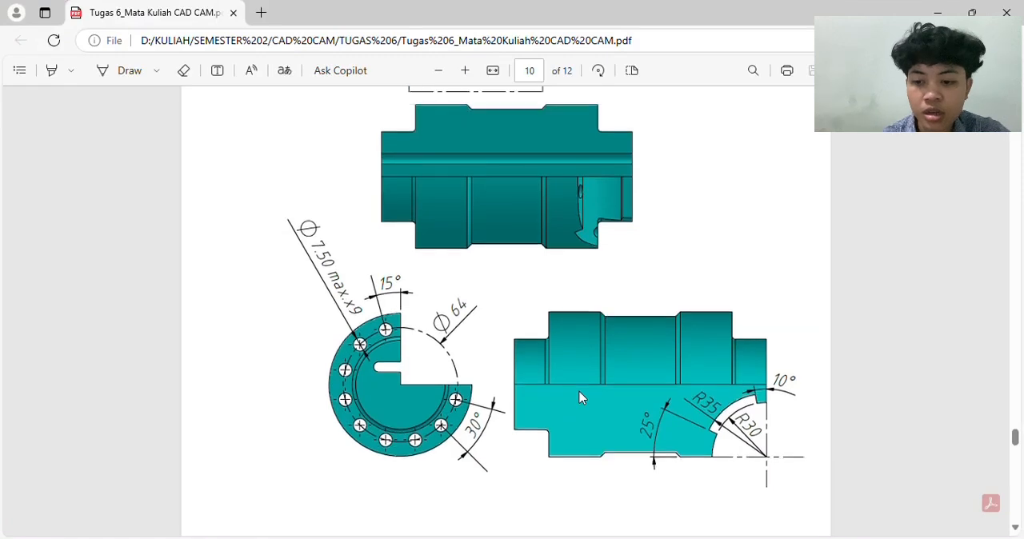
ctrl+scroll(582, 397, down, 1)
ctrl+scroll(582, 397, down, 1)
scroll(581, 397, down, 10)
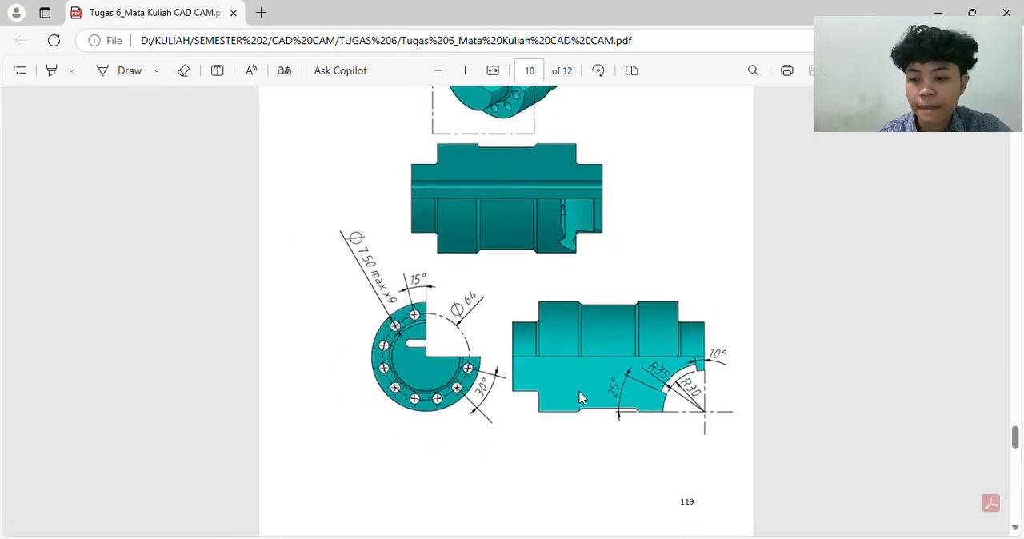
scroll(581, 397, down, 5)
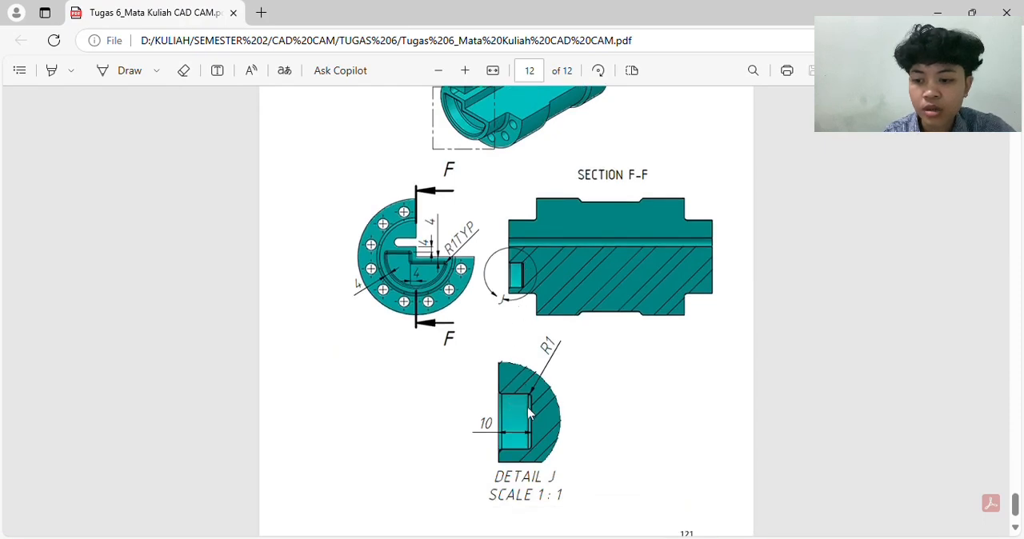
ctrl+scroll(527, 407, up, 1)
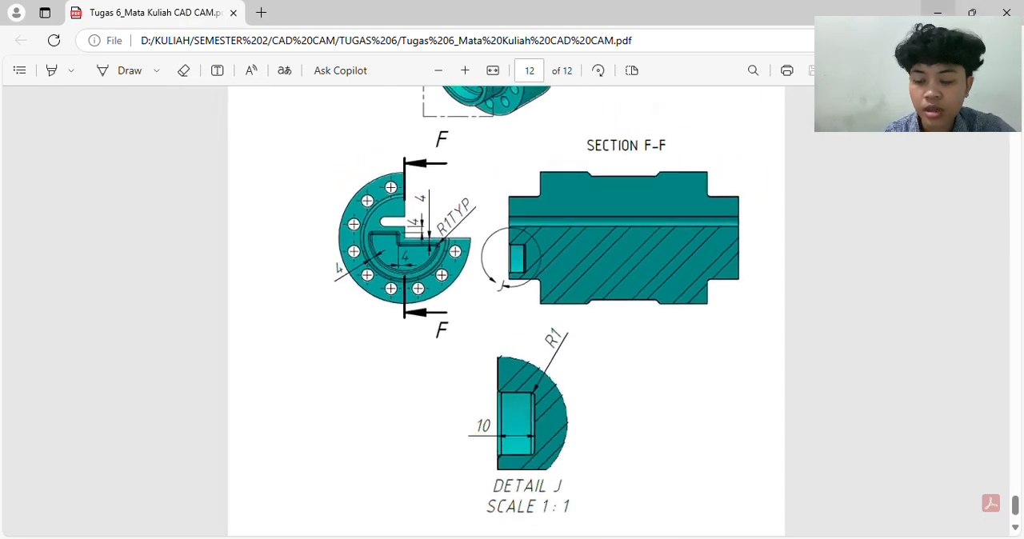
click(942, 13)
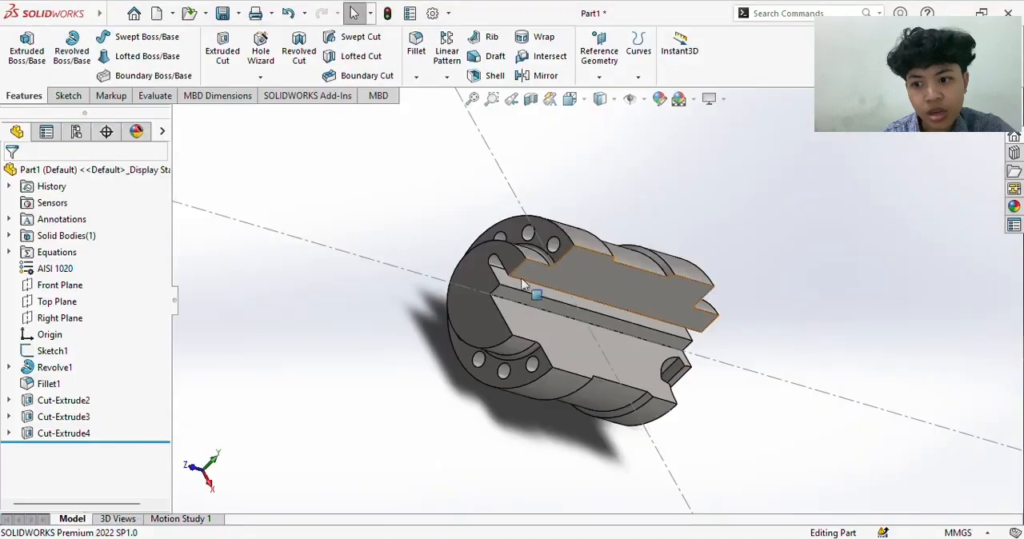
- Start a new sketch on the flat end face of the cylinder's smaller-diameter boss
click(58, 97)
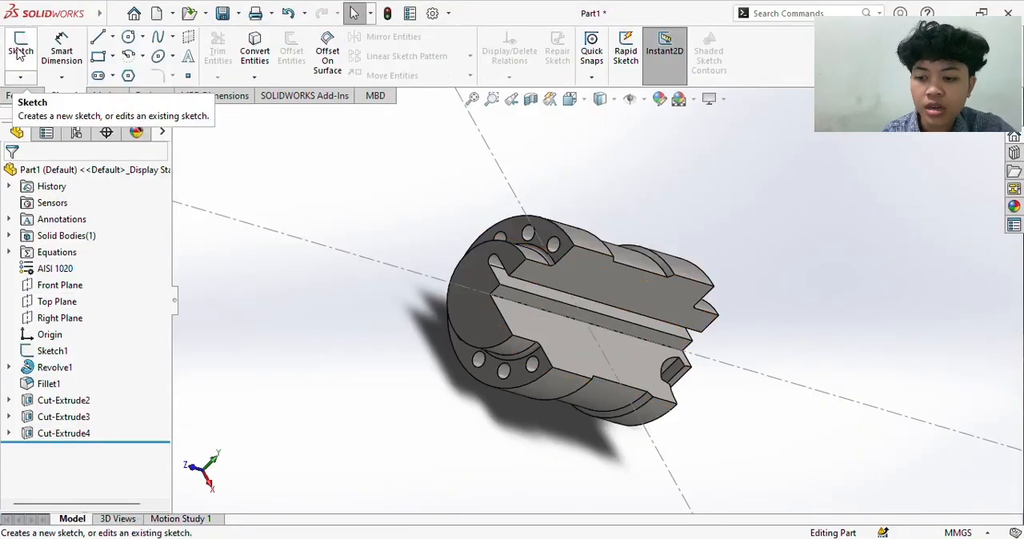
click(471, 262)
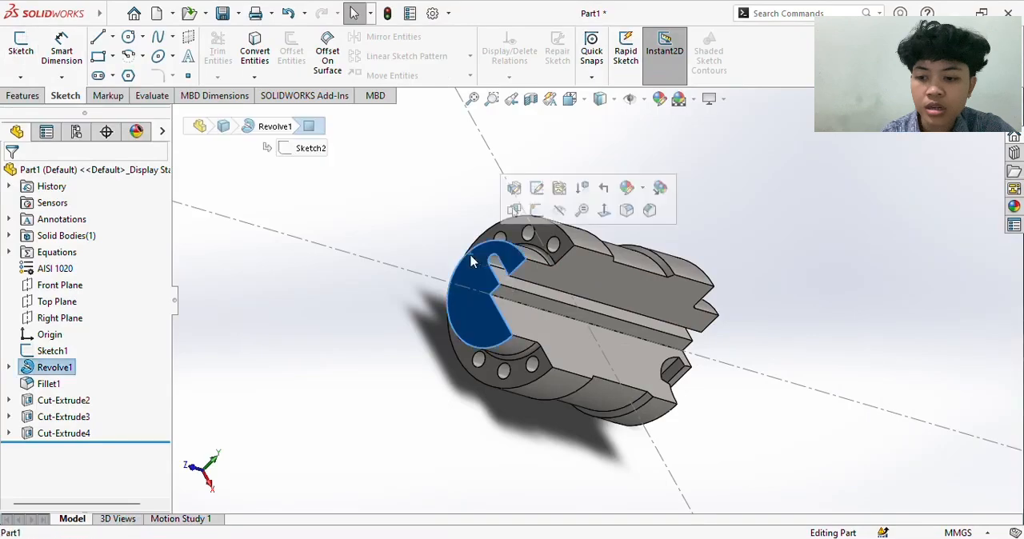
right_click(474, 277)
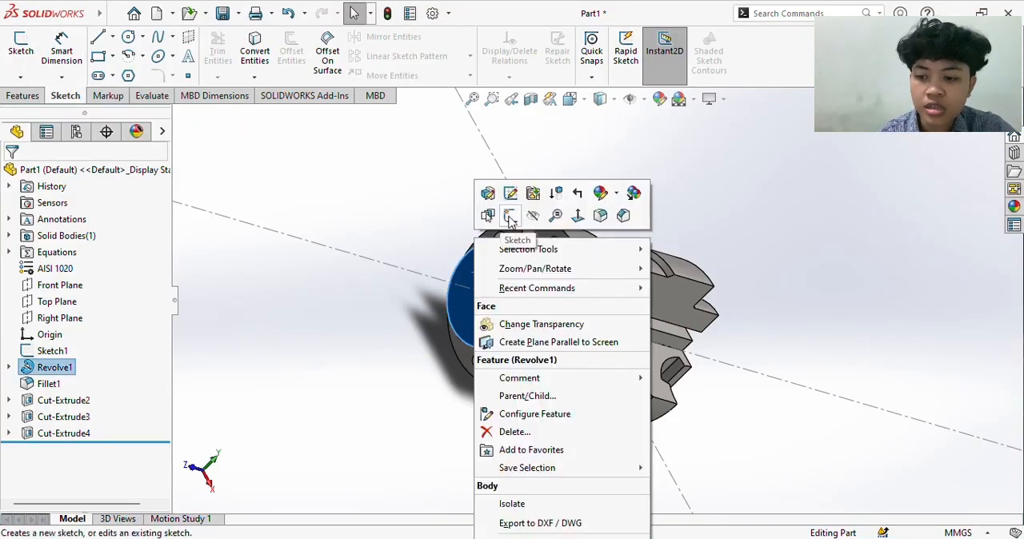
click(510, 216)
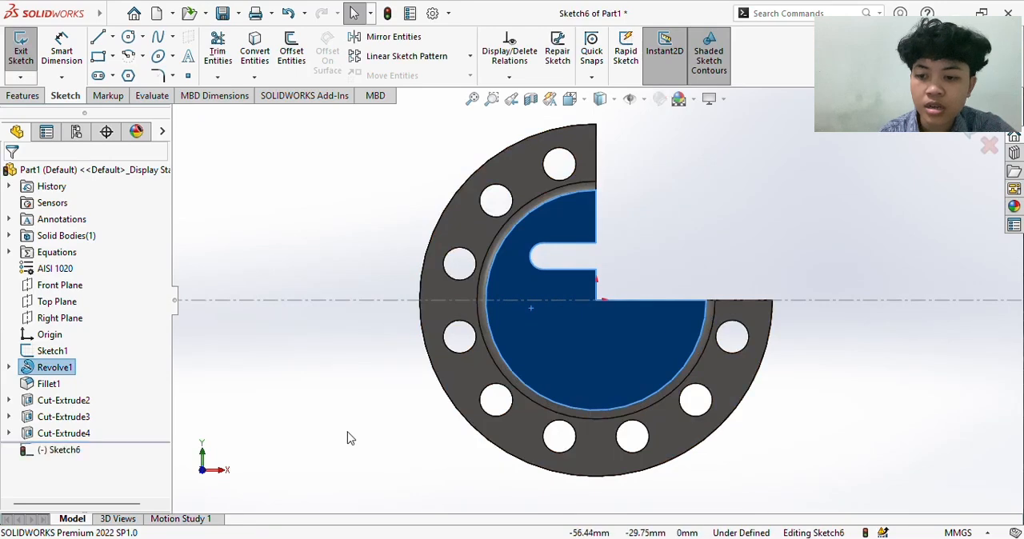
click(348, 439)
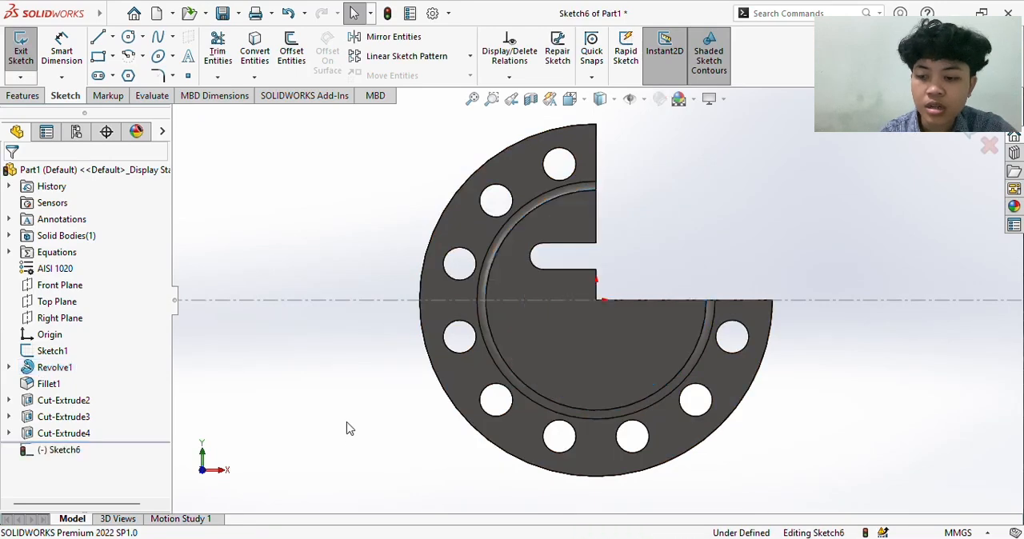
- Try to offset the boss face's arc, straight and slot edges by 4 mm with the direction reversed, and undo the offset
click(504, 249)
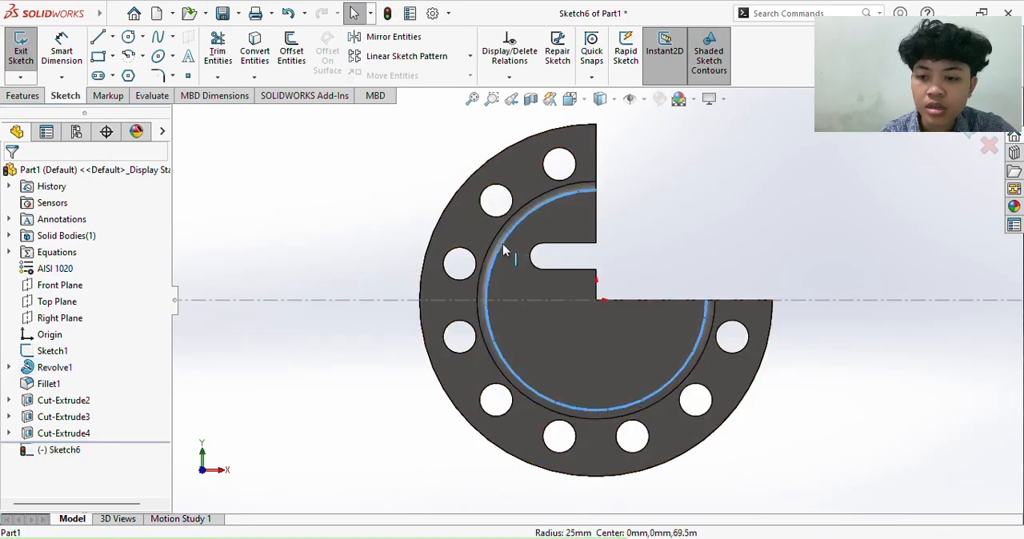
ctrl+click(597, 218)
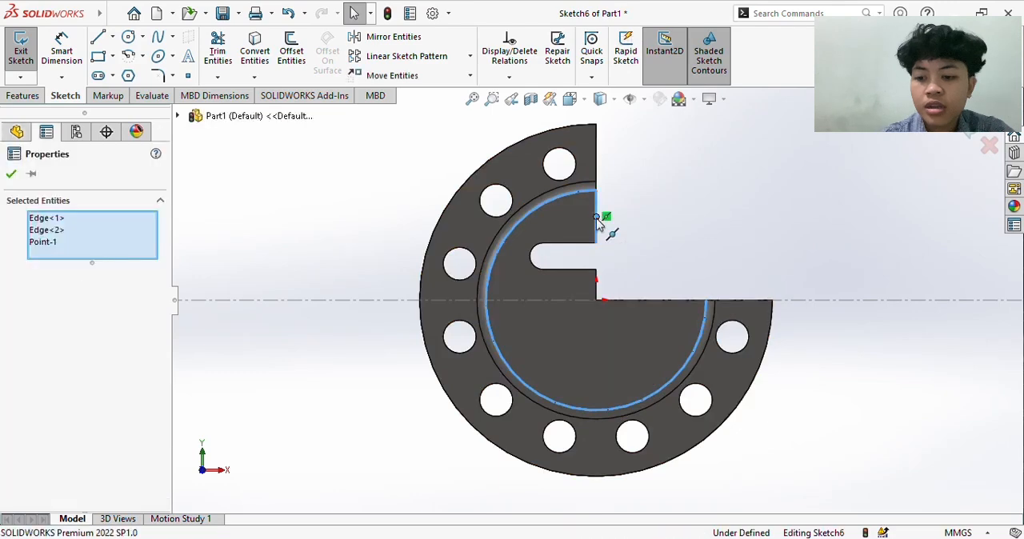
ctrl+click(564, 242)
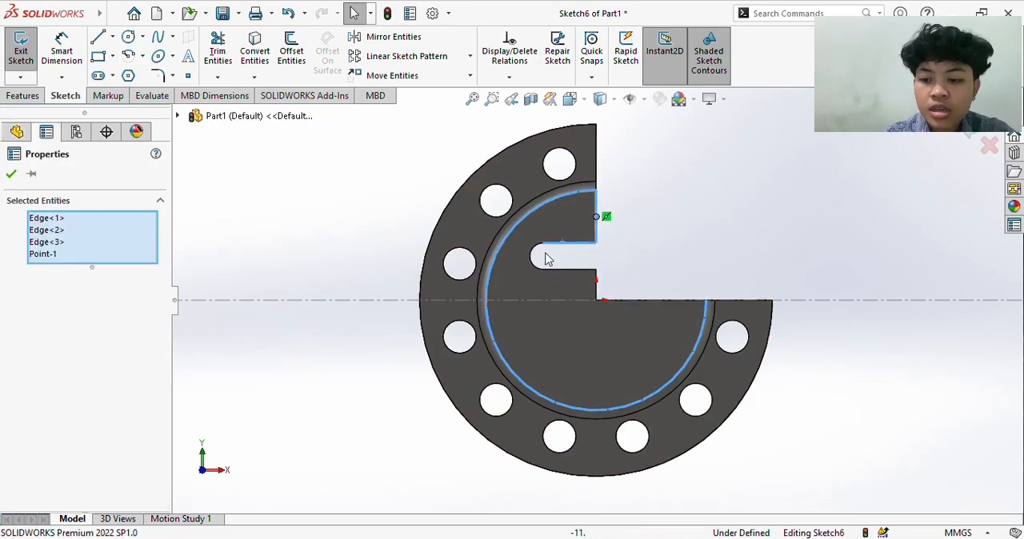
ctrl+click(538, 254)
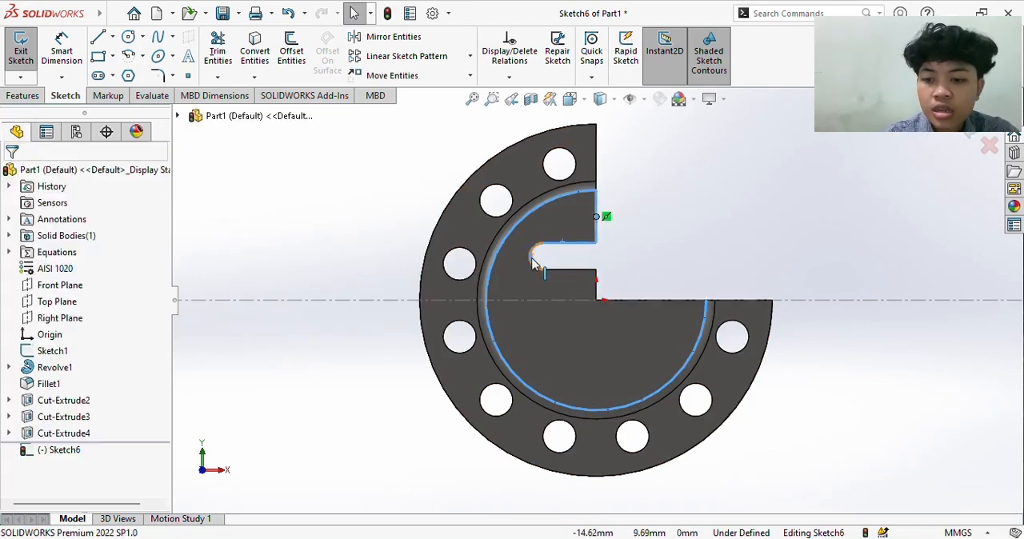
ctrl+click(572, 272)
ctrl+click(596, 286)
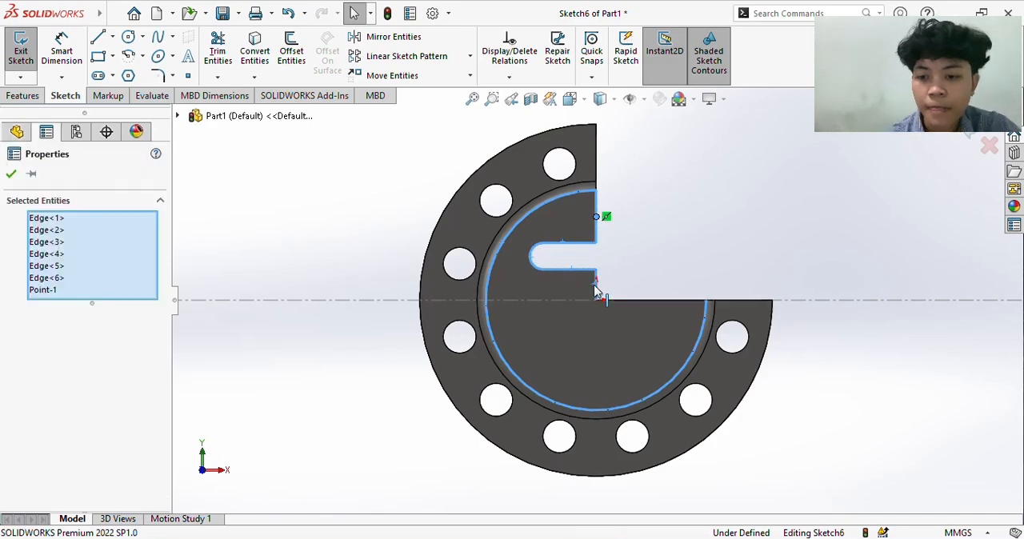
ctrl+click(640, 301)
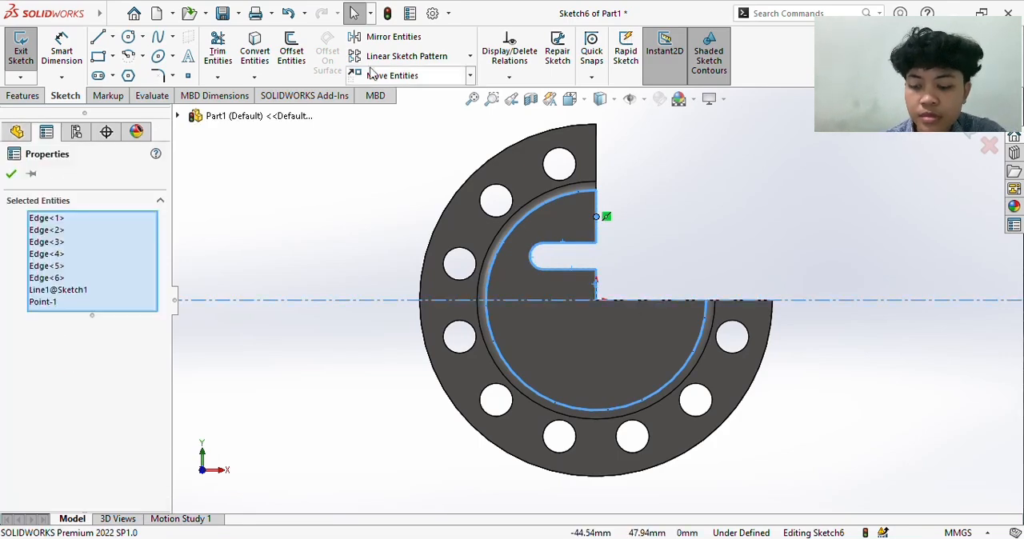
click(291, 52)
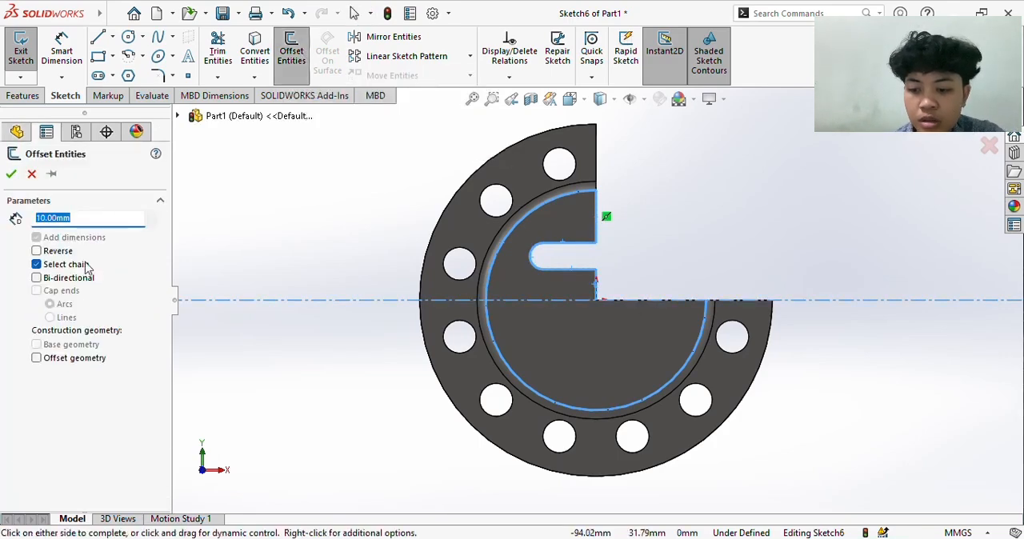
click(39, 251)
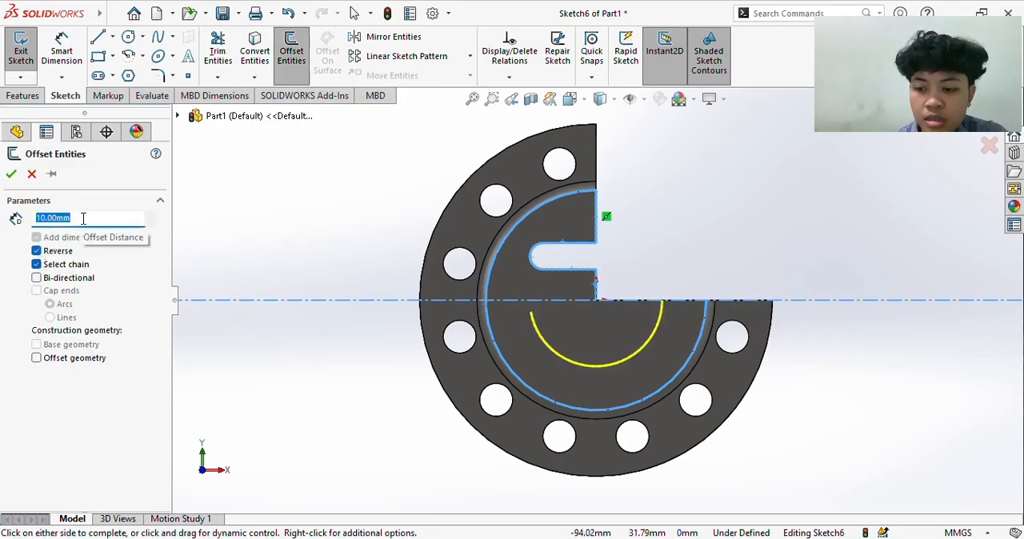
text(4)
key(Return)
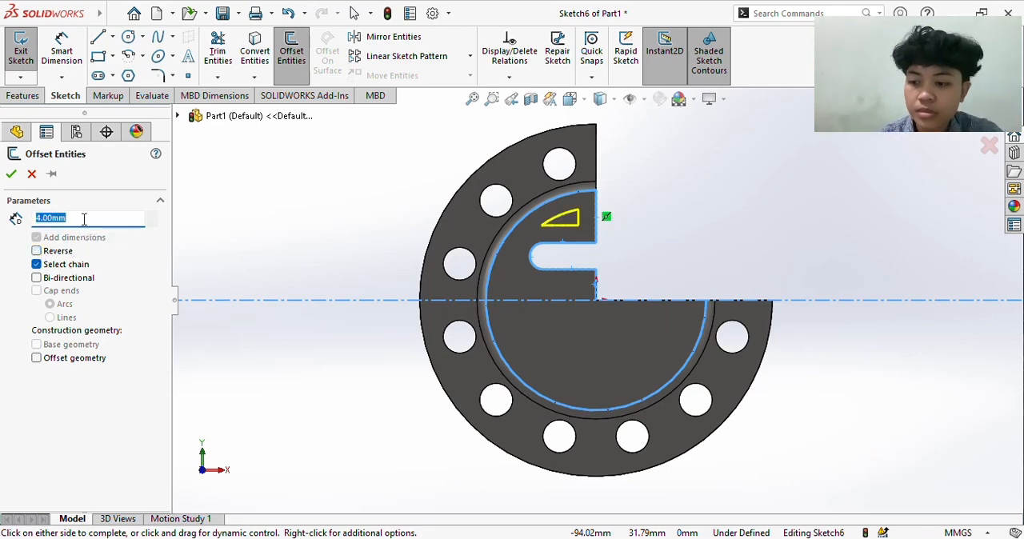
key(Return)
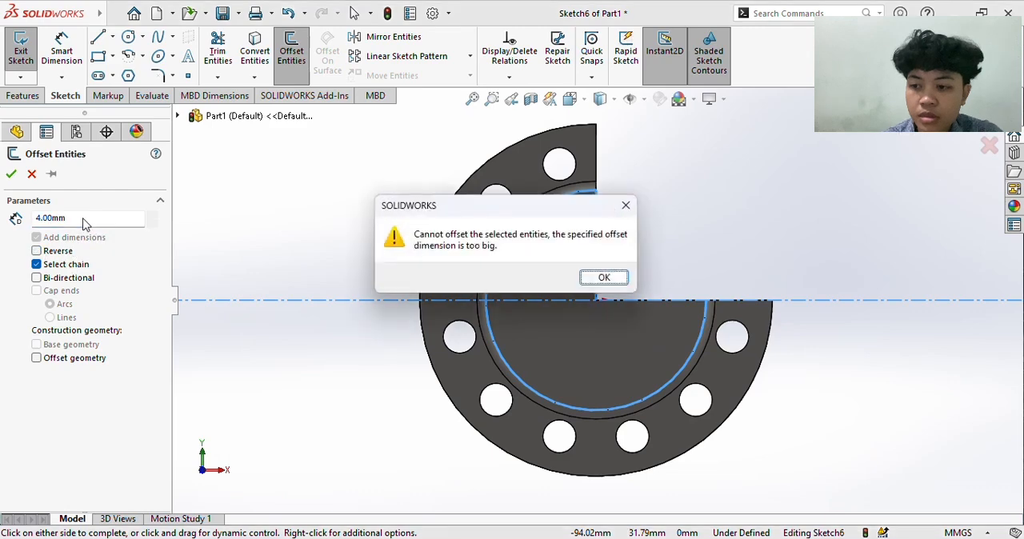
click(604, 278)
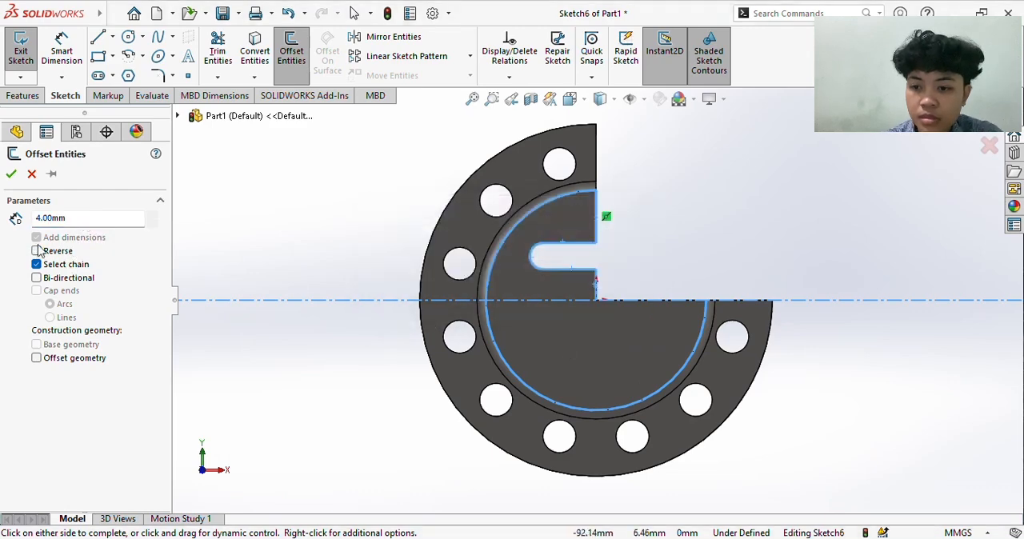
click(10, 175)
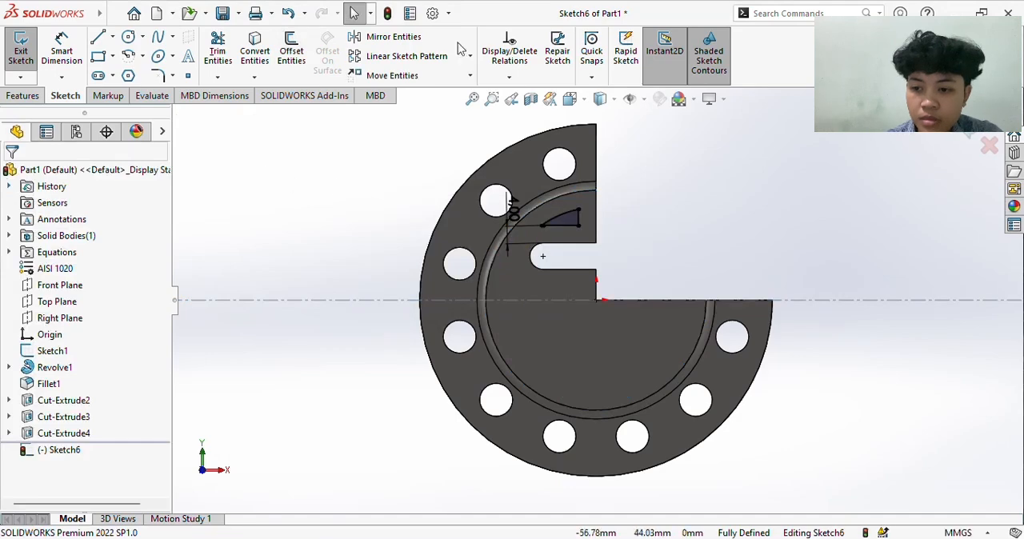
key(ctrl+z)
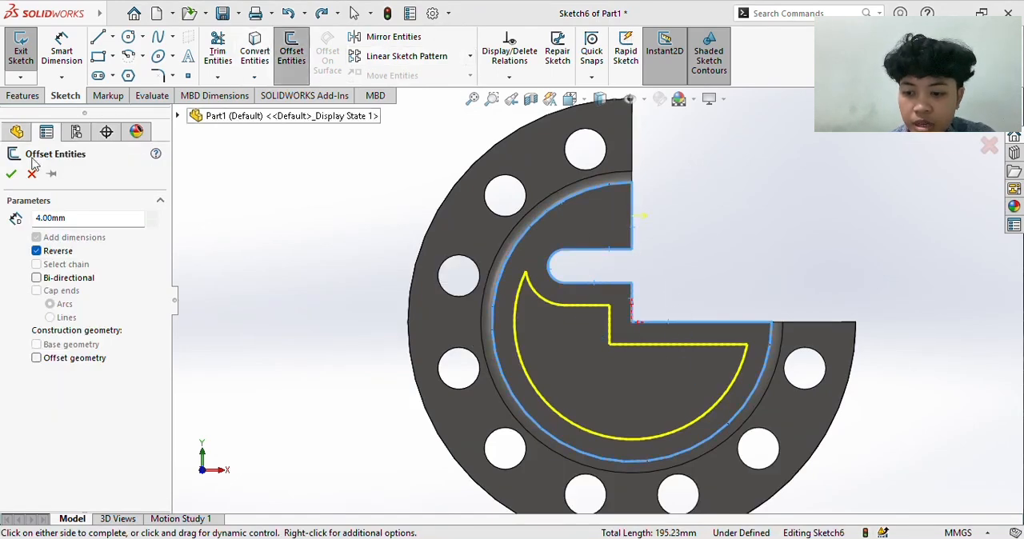
- Offset the end face's outline inward by 4 mm and compare the profile with the end view in the PDF
click(10, 176)
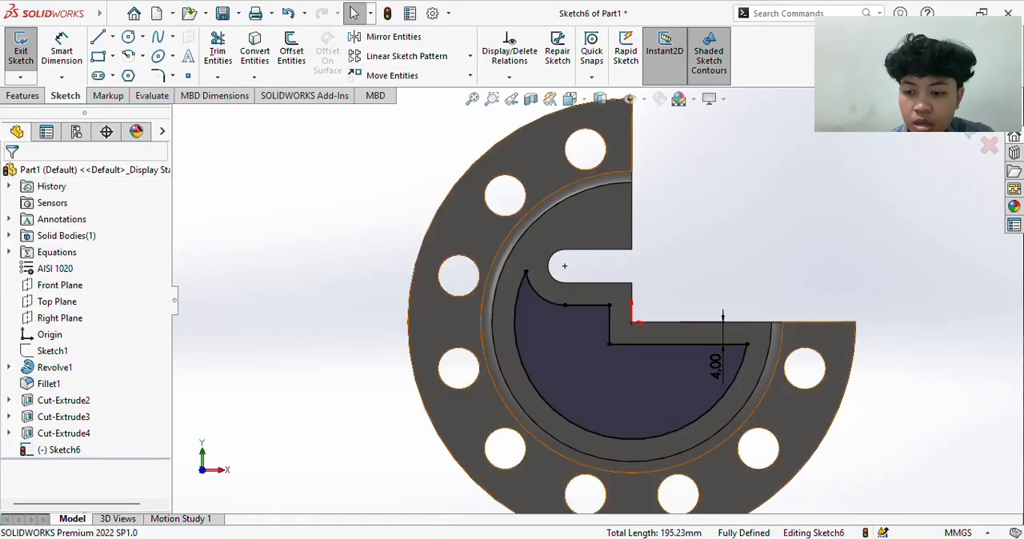
click(632, 538)
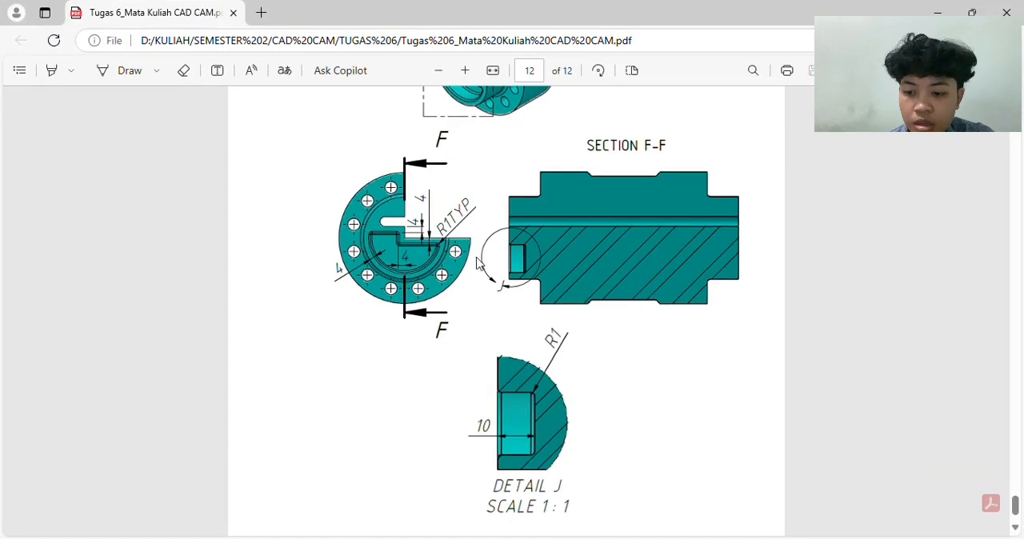
click(937, 13)
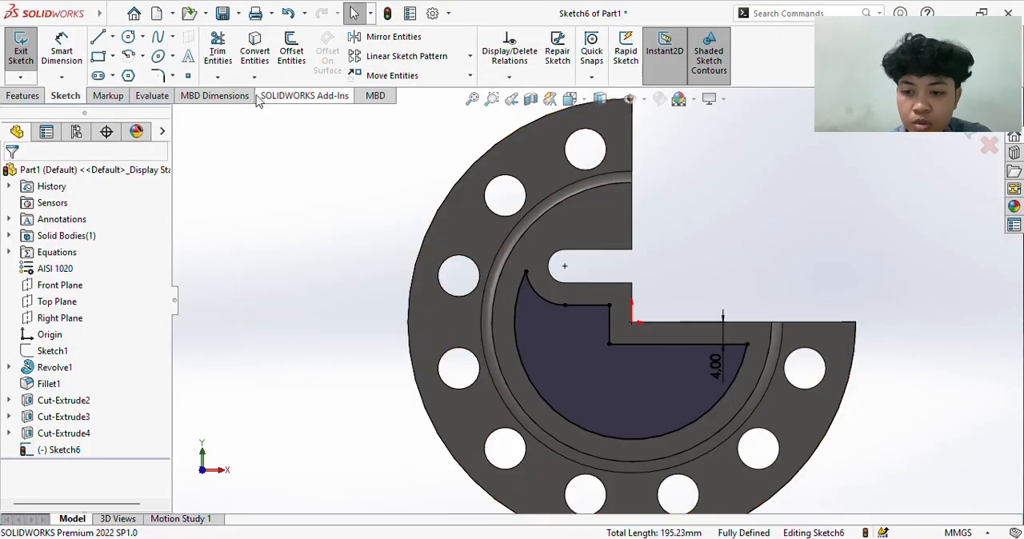
- Draw a horizontal line about 8.8 mm long from the profile's short upper edge to the outer arc, and trim the pointed corner above it
click(96, 37)
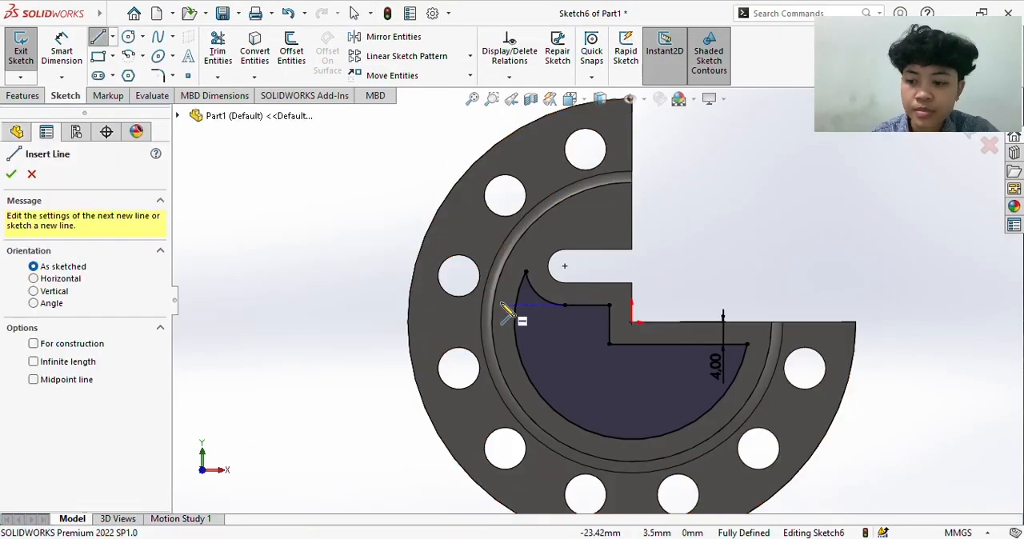
scroll(506, 314, down, 5)
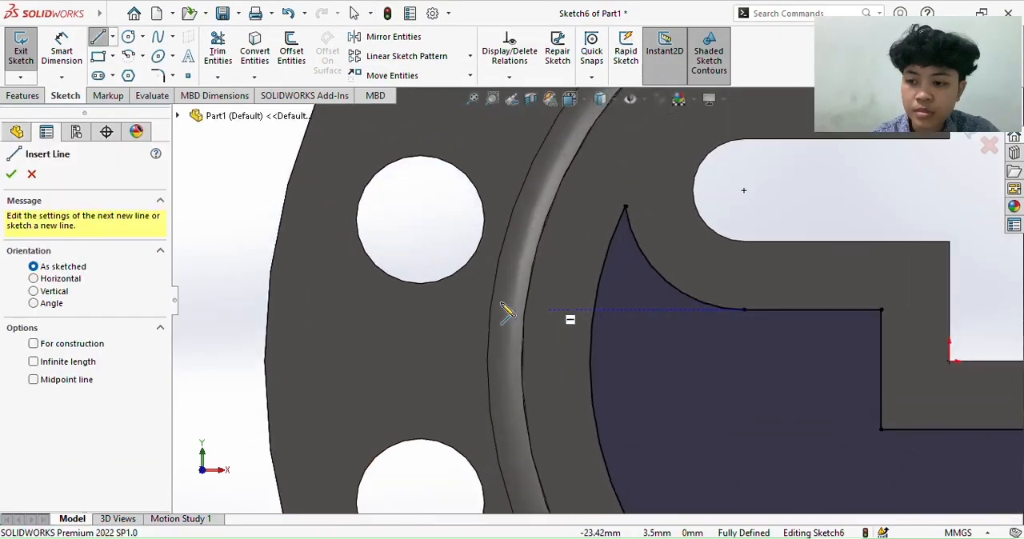
click(746, 311)
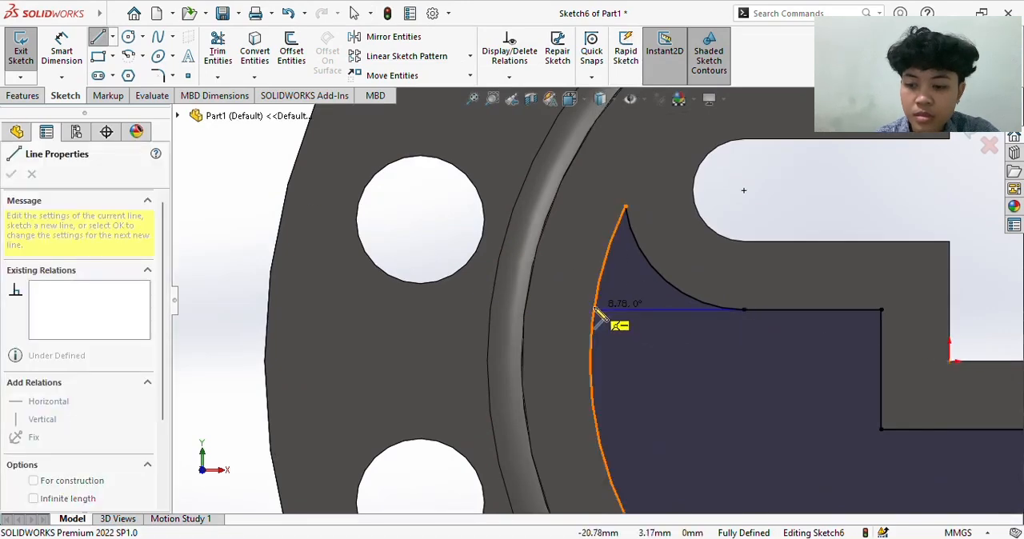
click(593, 310)
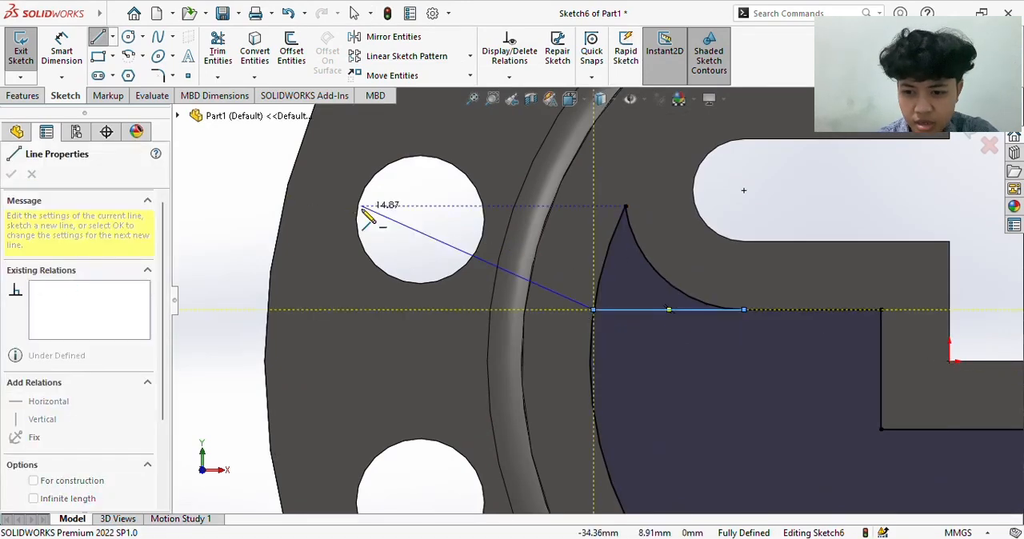
click(217, 51)
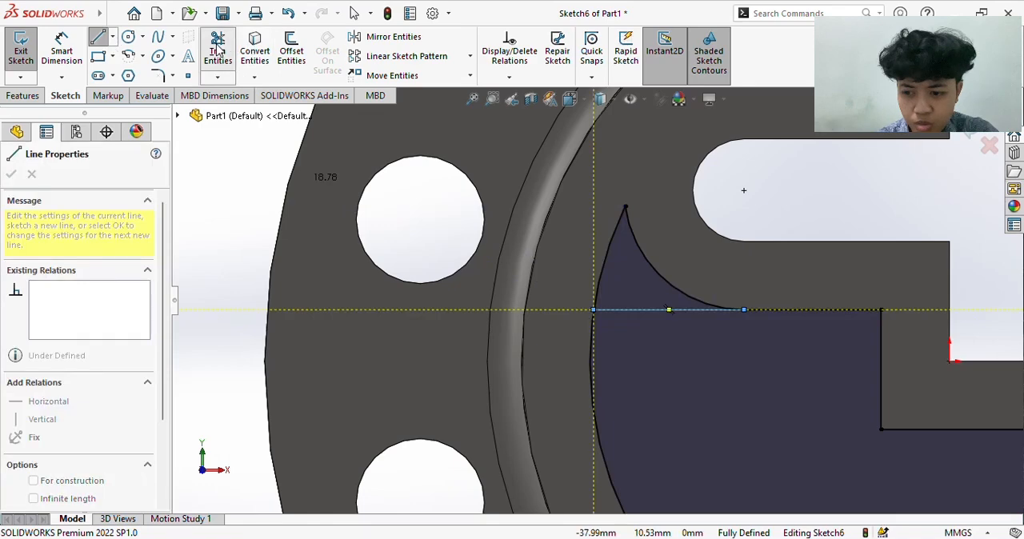
drag(587, 246, 676, 245)
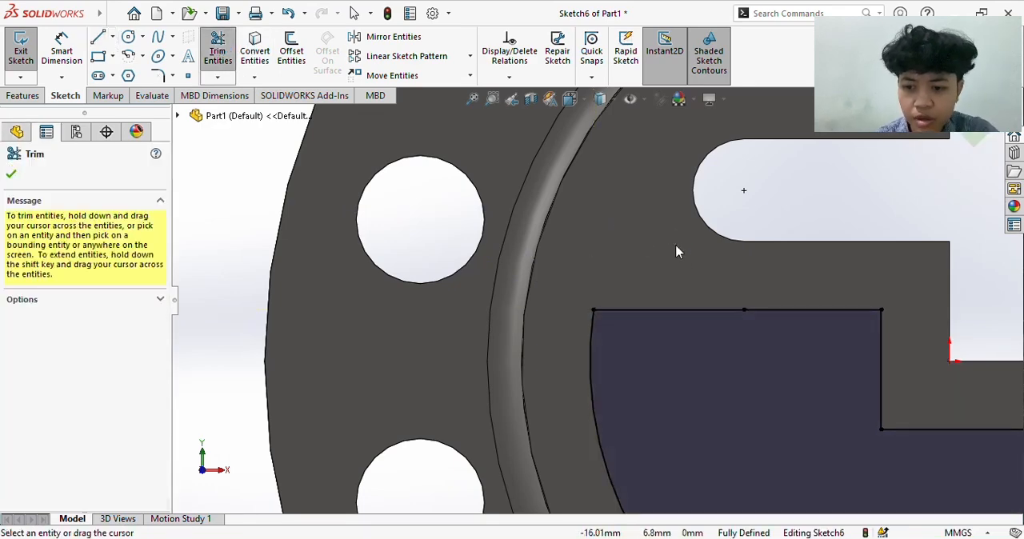
scroll(675, 245, up, 6)
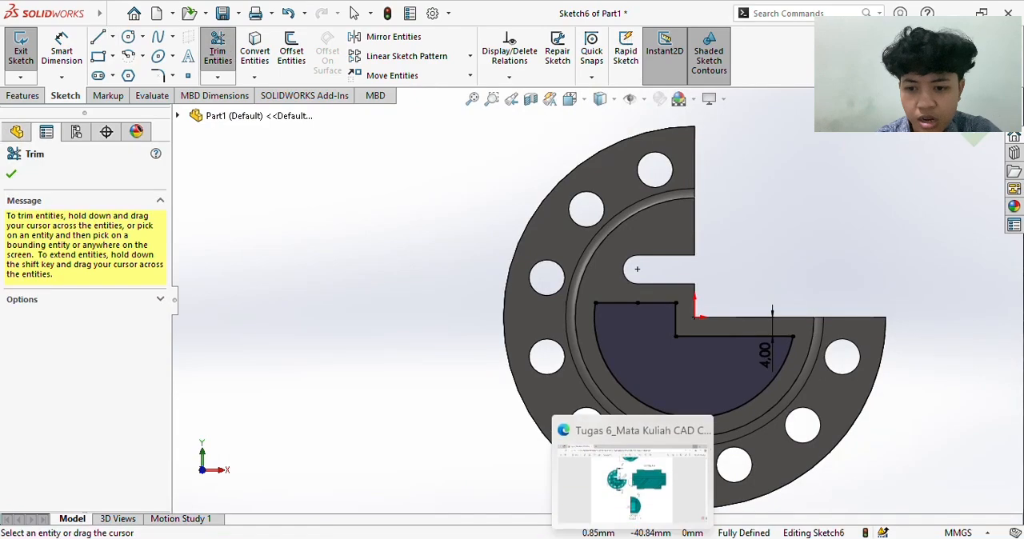
- Check Detail J in the PDF, return to SOLIDWORKS, and cut the pocket profile 10 mm deep with a Blind Extruded Cut
click(628, 512)
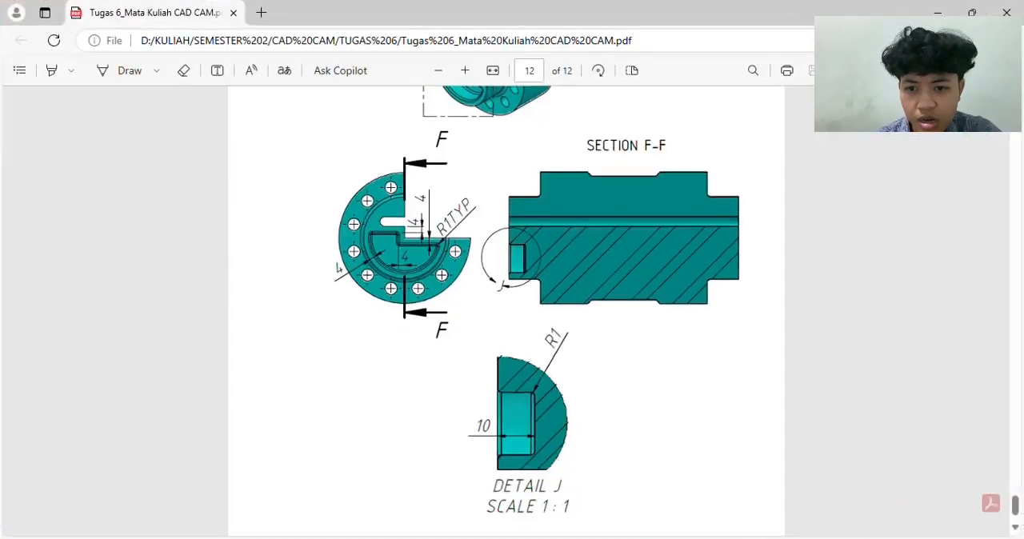
click(628, 535)
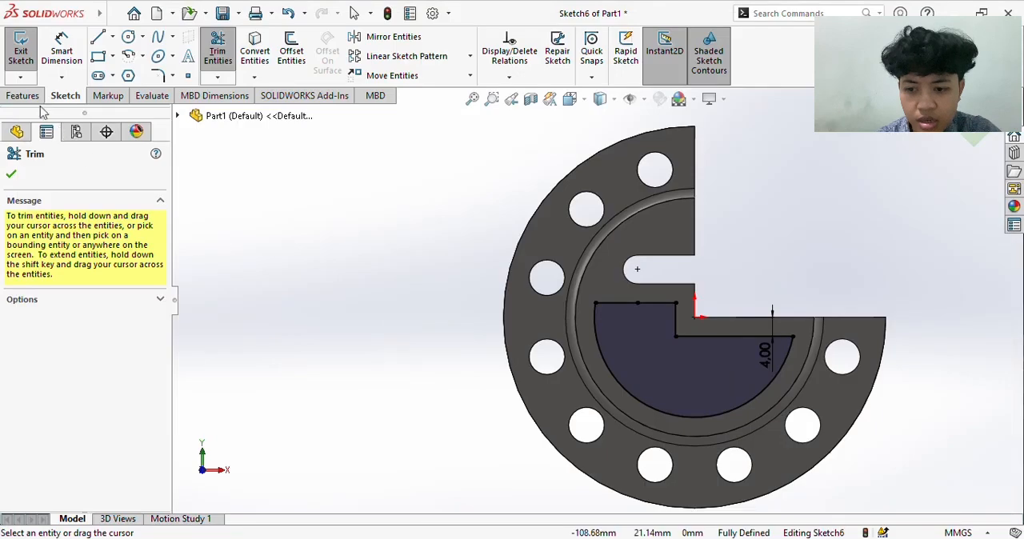
click(24, 96)
click(223, 64)
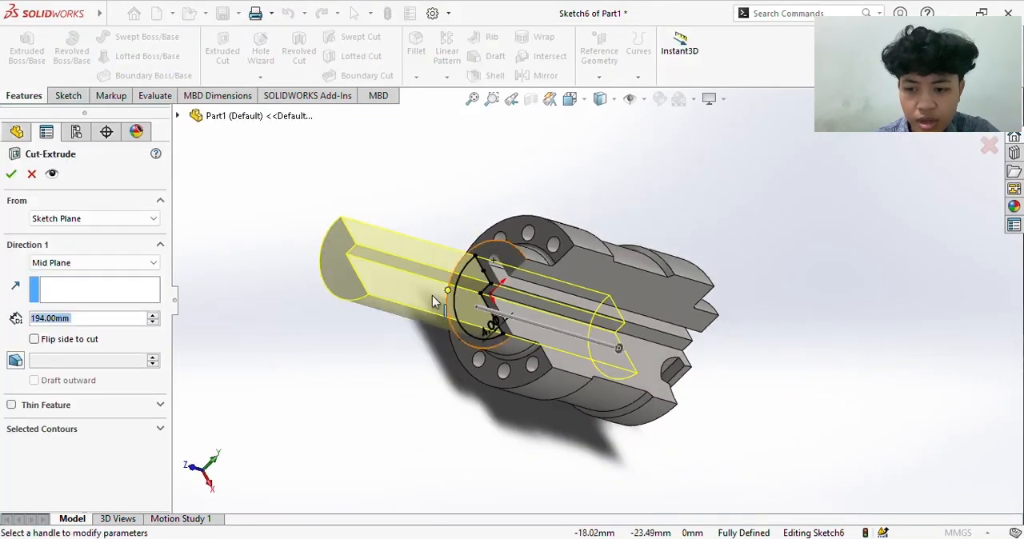
click(143, 265)
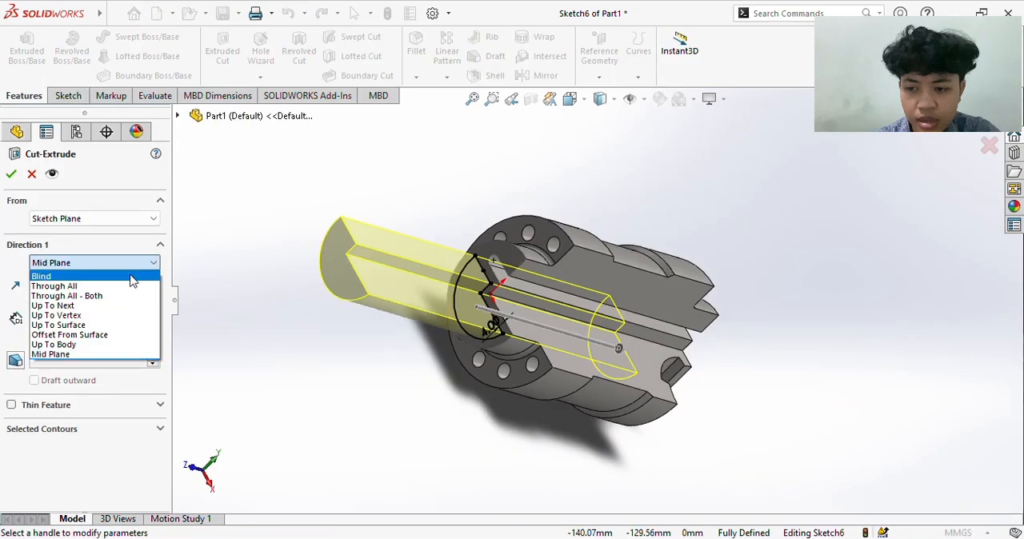
click(137, 276)
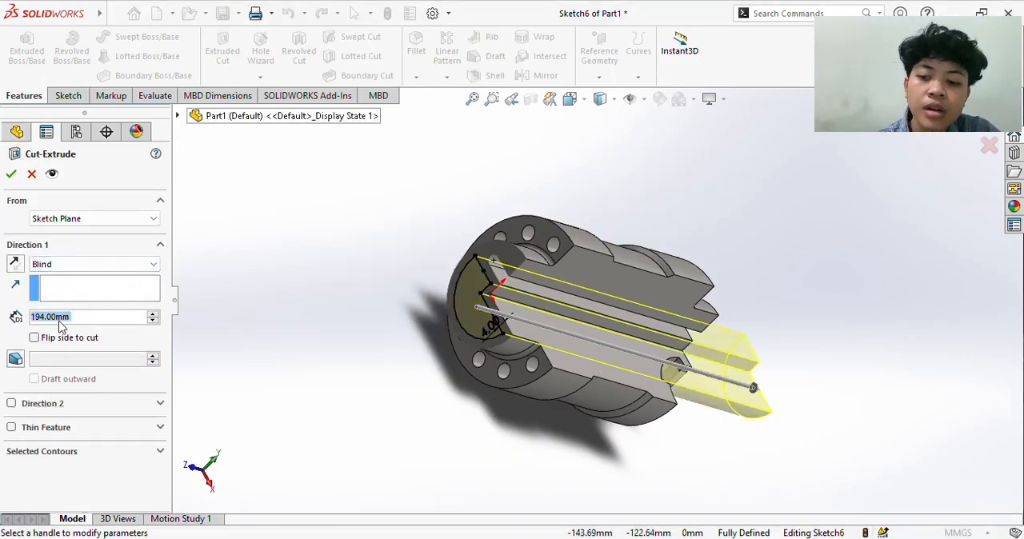
text(10)
key(Return)
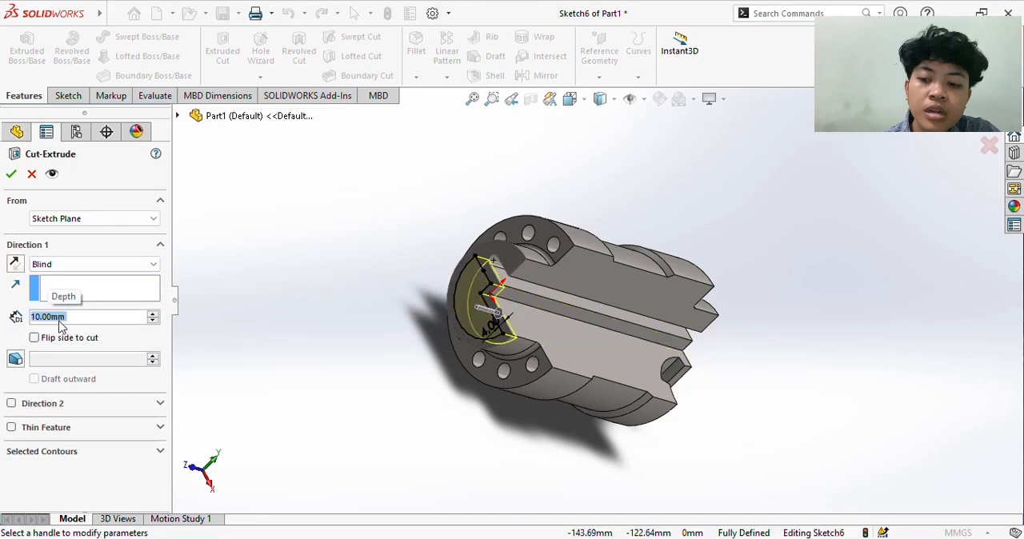
click(11, 177)
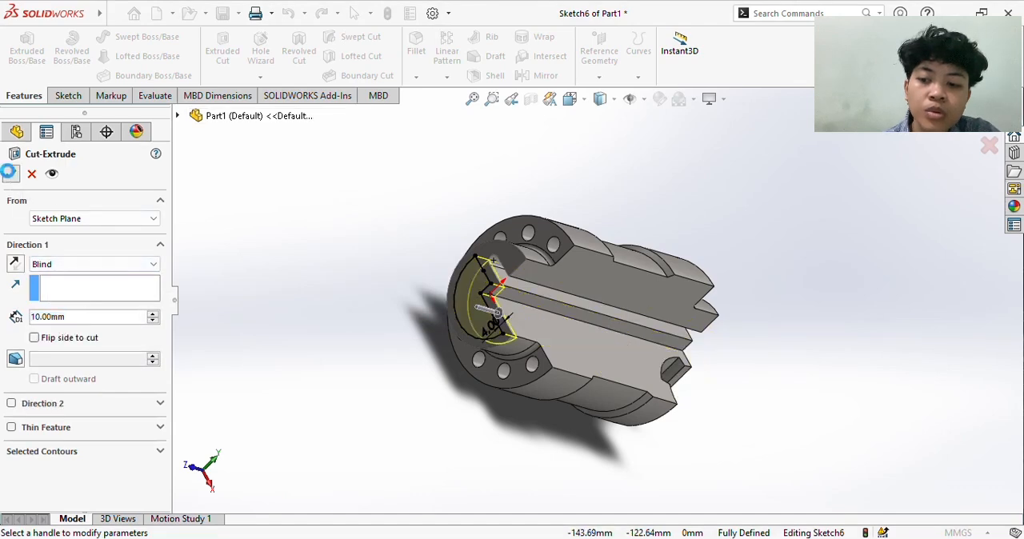
- Start a fillet and select the four edges around the pocket's opening on the end face
scroll(405, 317, down, 2)
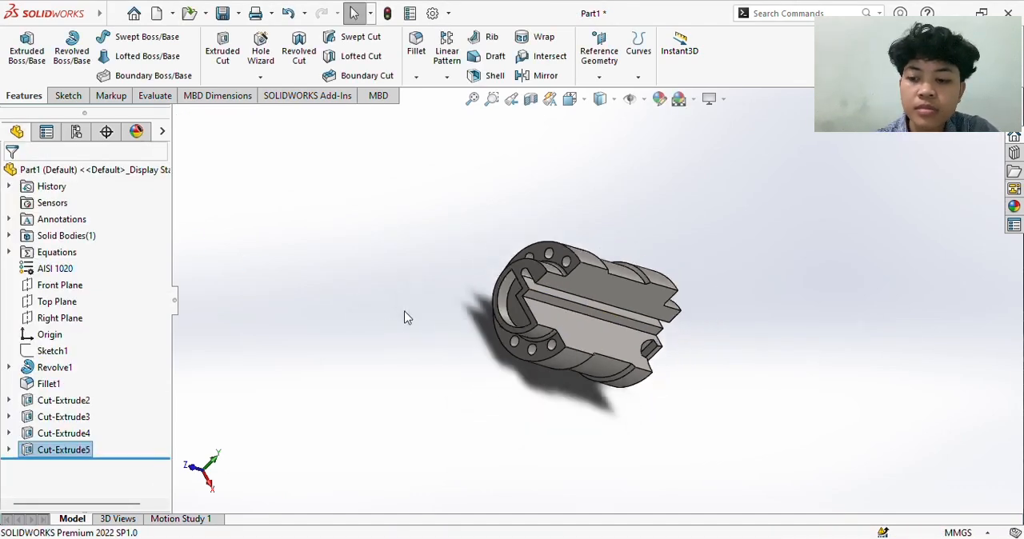
scroll(468, 315, up, 4)
scroll(536, 302, up, 2)
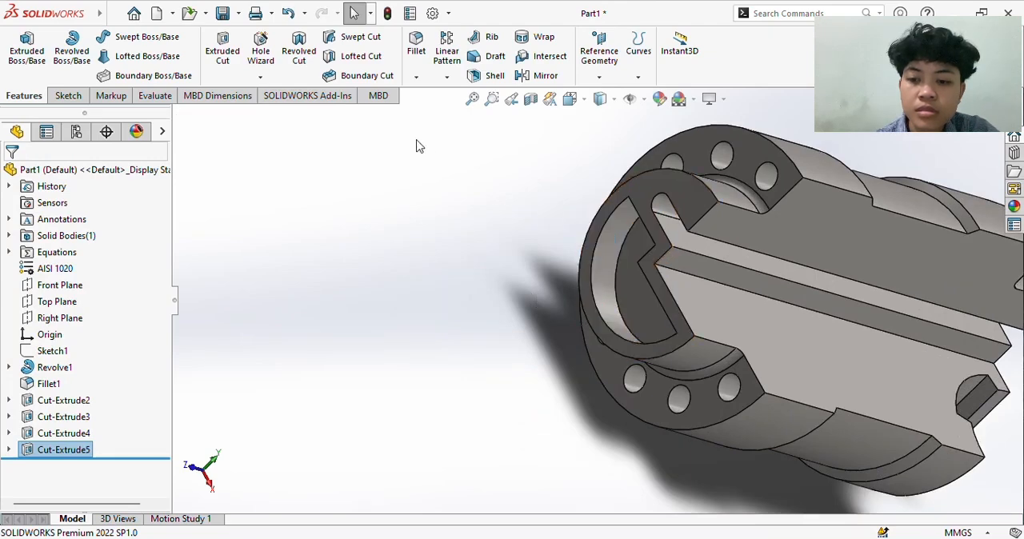
click(413, 63)
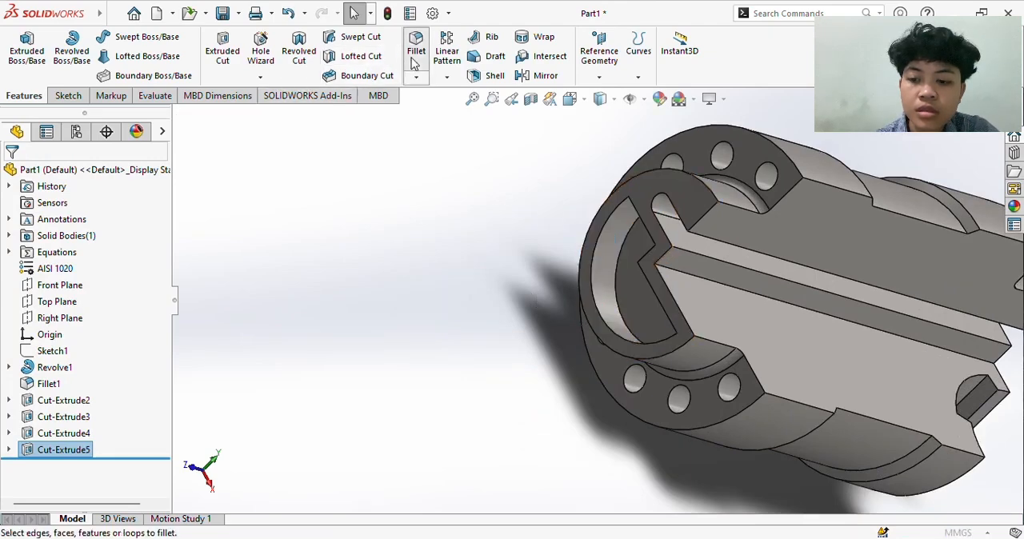
click(624, 212)
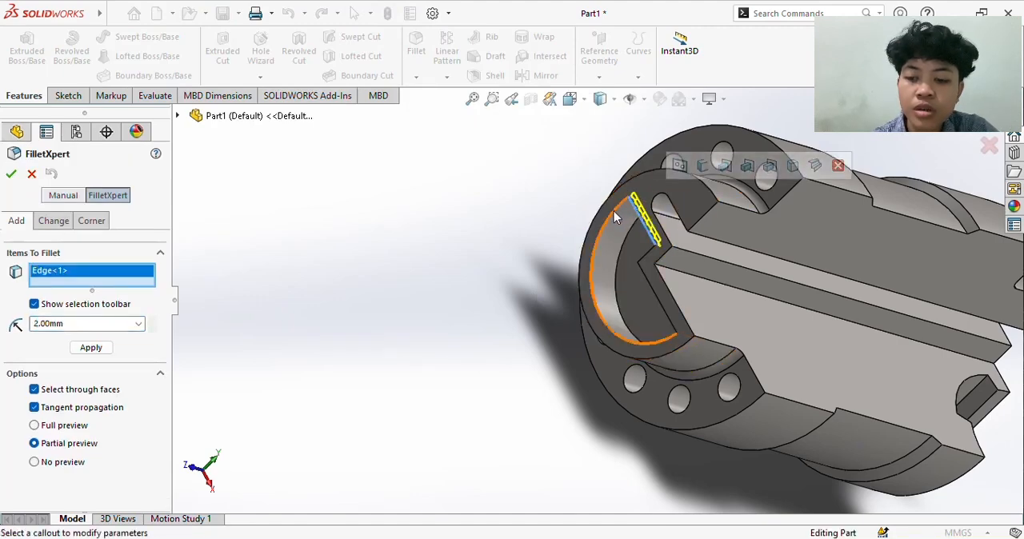
click(613, 211)
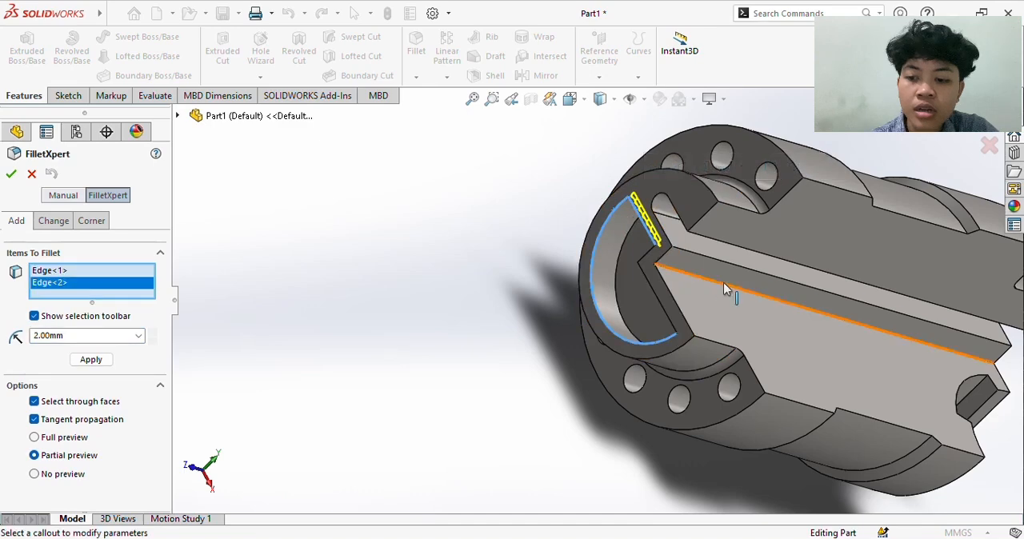
click(646, 253)
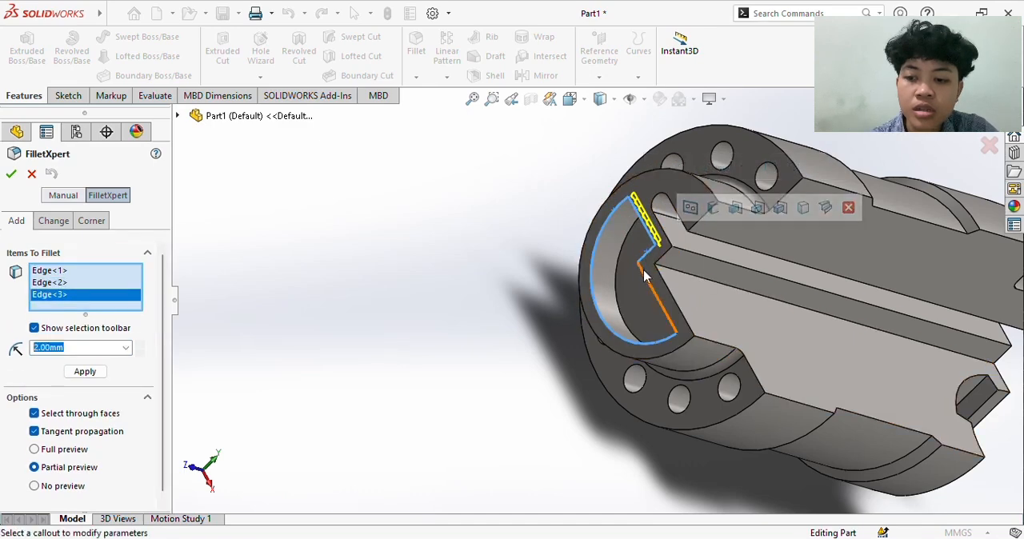
click(650, 280)
- Add the four edges around the pocket's floor to the selection and fillet all selected edges with a 1 mm radius
key(Right)
key(Right)
key(Right)
key(Right)
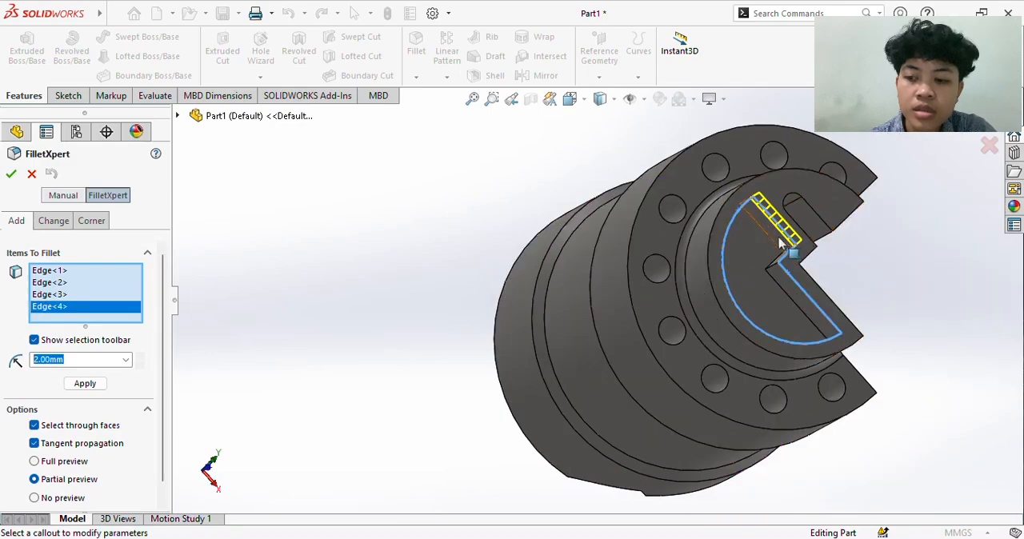
click(764, 236)
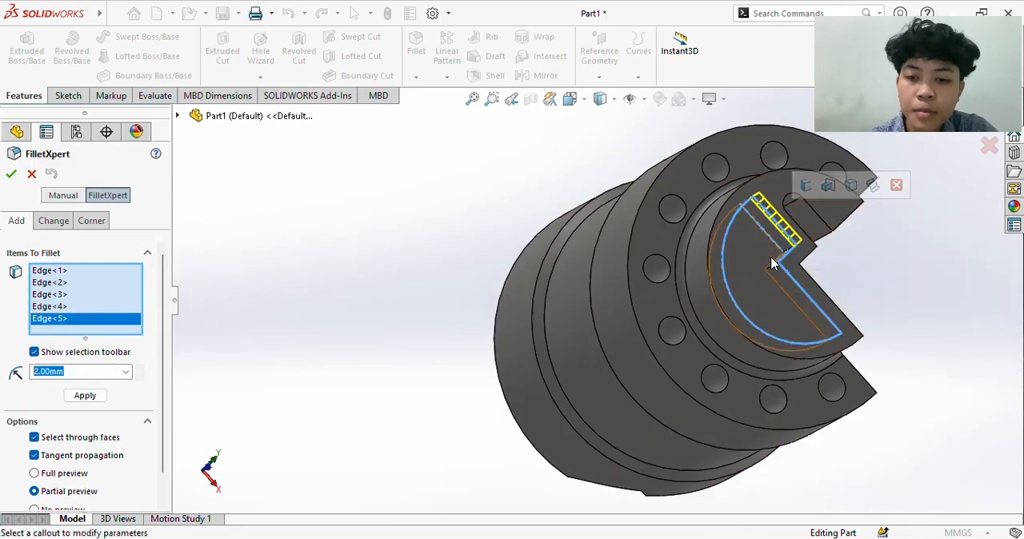
scroll(774, 264, down, 5)
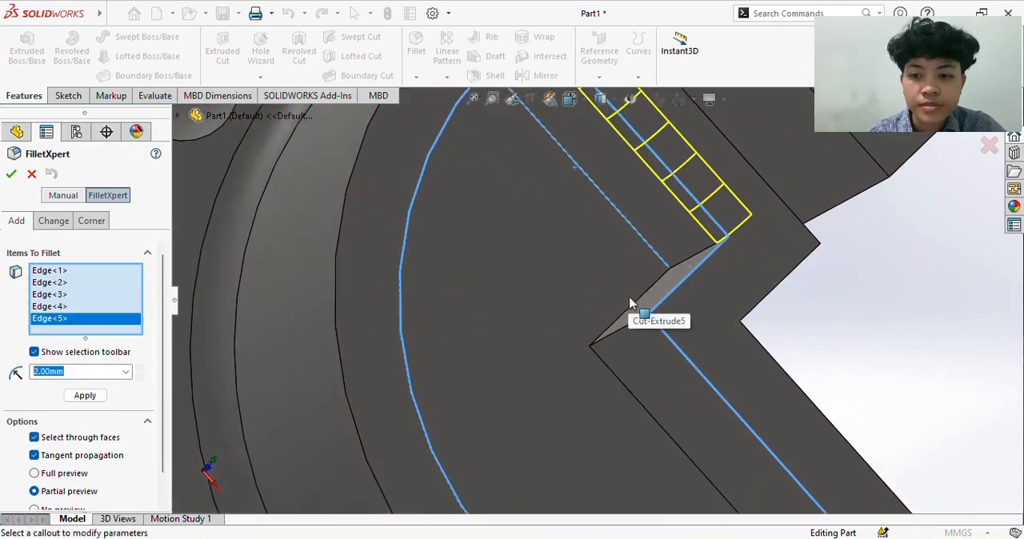
click(624, 318)
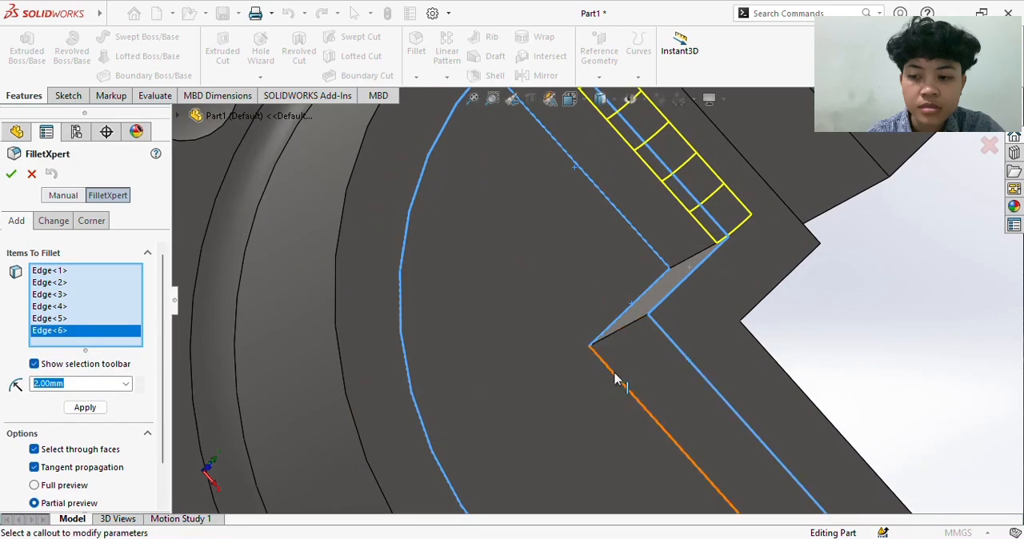
click(615, 381)
middle_drag(616, 381, 576, 438)
scroll(583, 445, down, 4)
scroll(583, 446, up, 5)
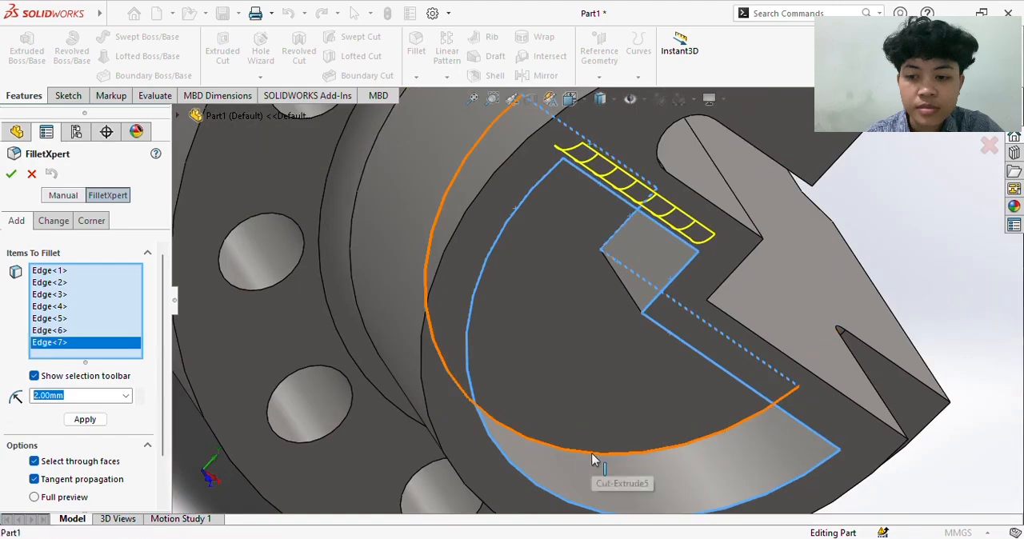
click(591, 453)
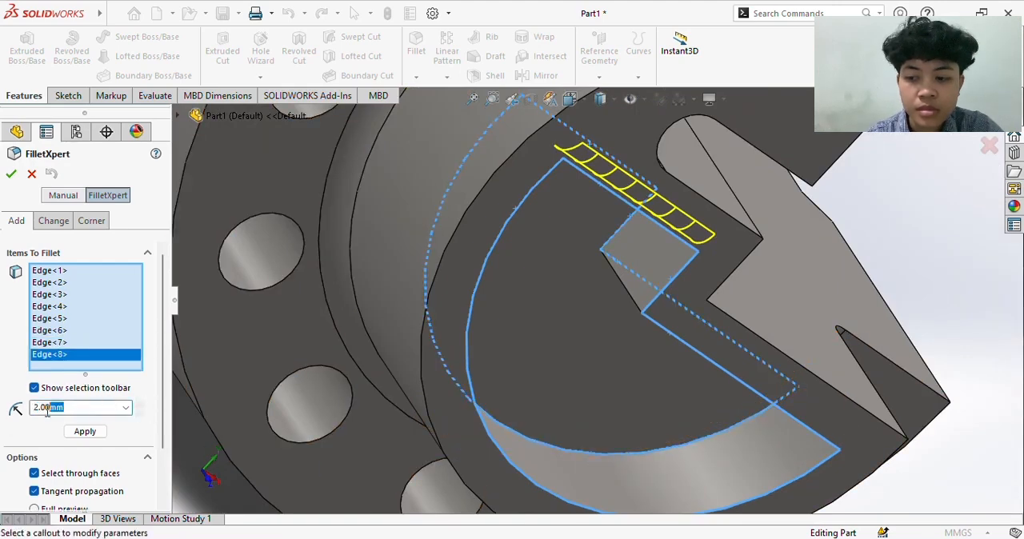
text(1)
key(Return)
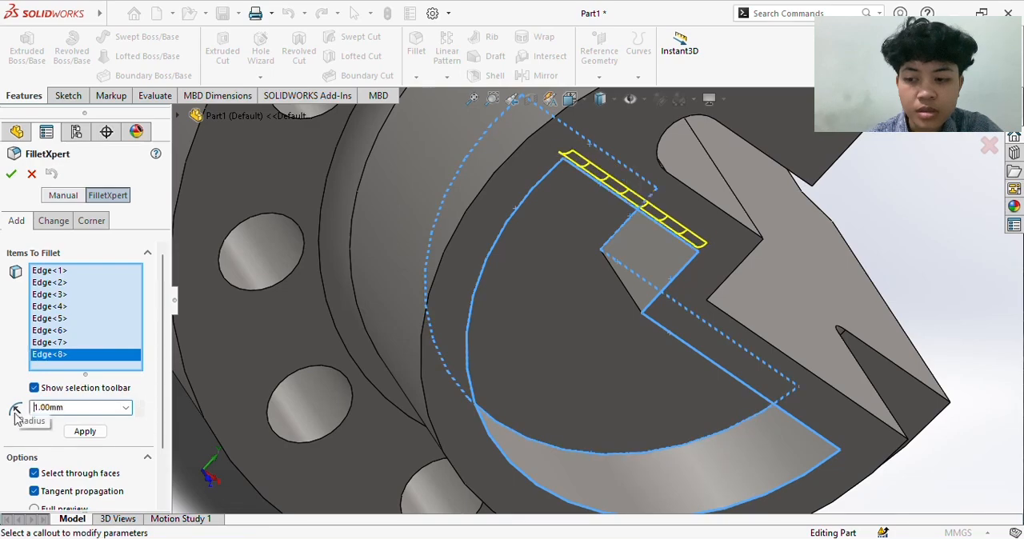
click(13, 175)
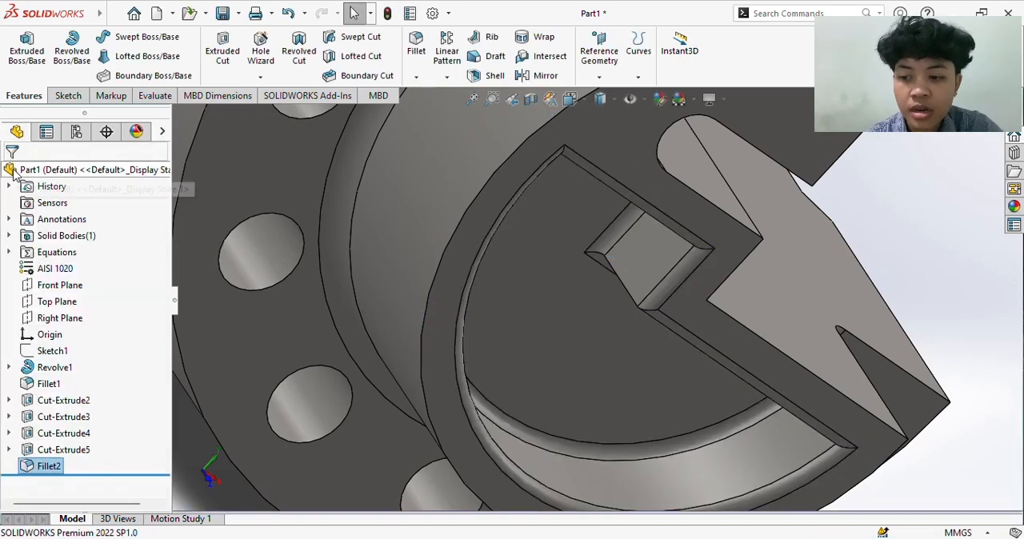
- Inspect the filleted pocket and evaluate the part's mass properties
scroll(534, 301, up, 4)
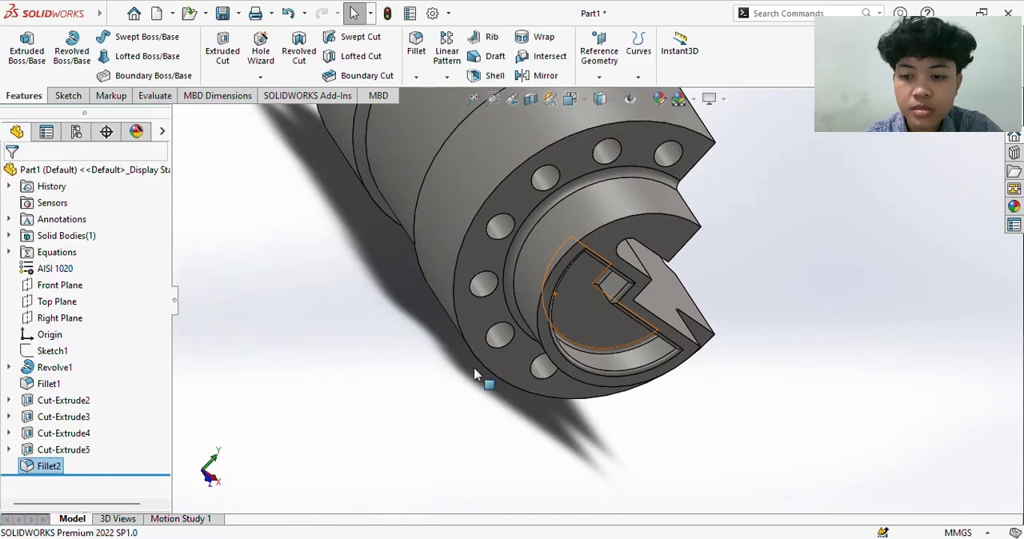
middle_drag(474, 371, 474, 374)
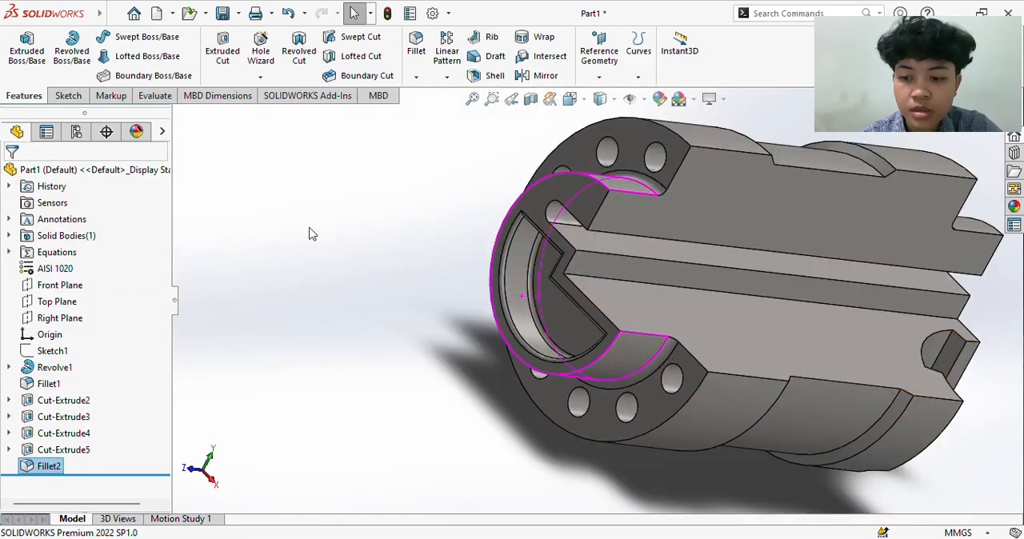
click(152, 95)
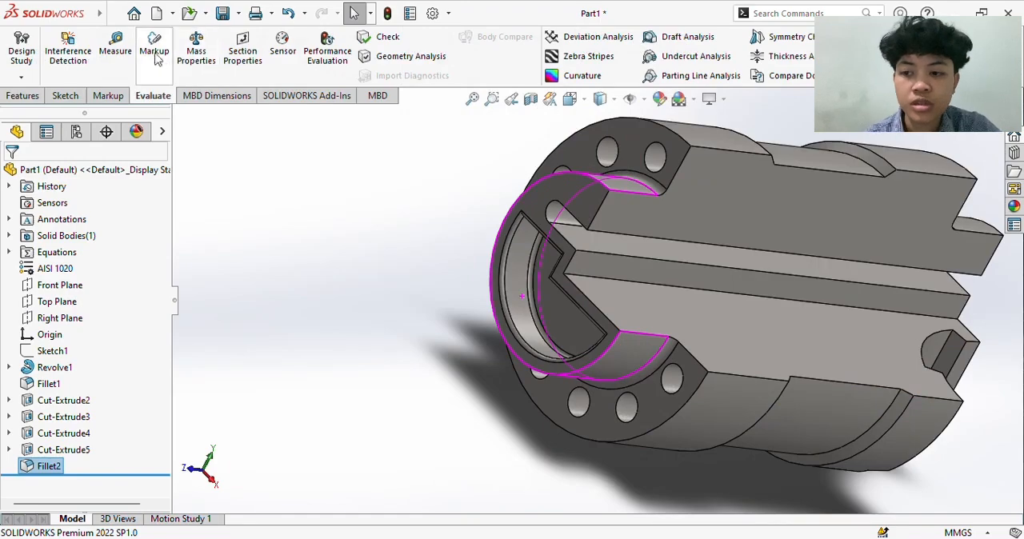
click(208, 60)
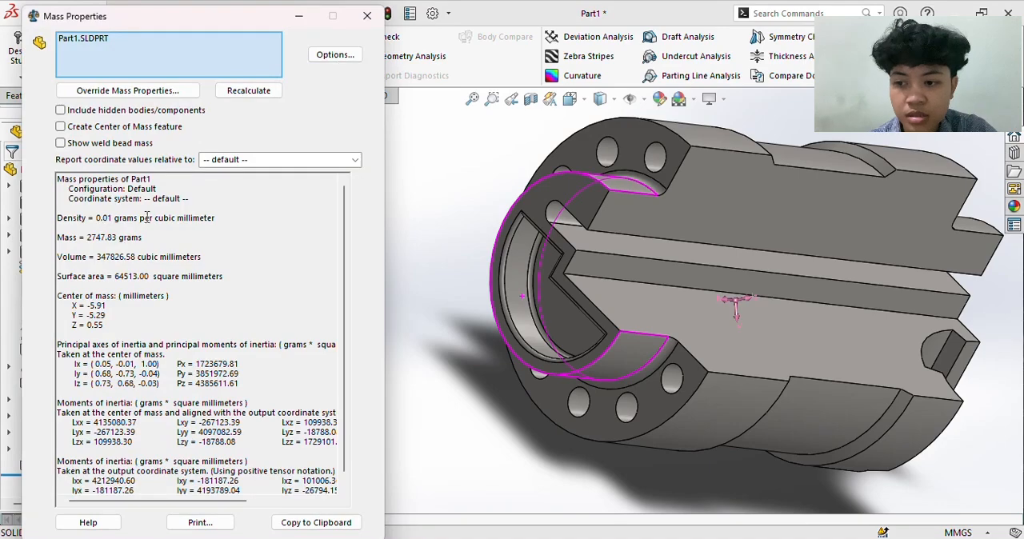
- Set the mass properties to custom units in millimeters and grams with 4 decimal places, and minimize the results window
click(333, 55)
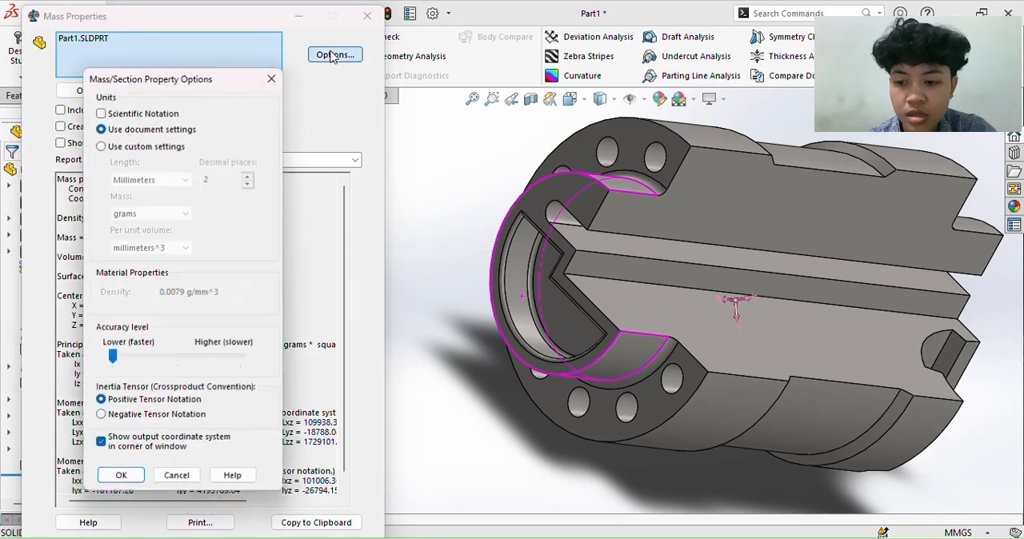
click(102, 147)
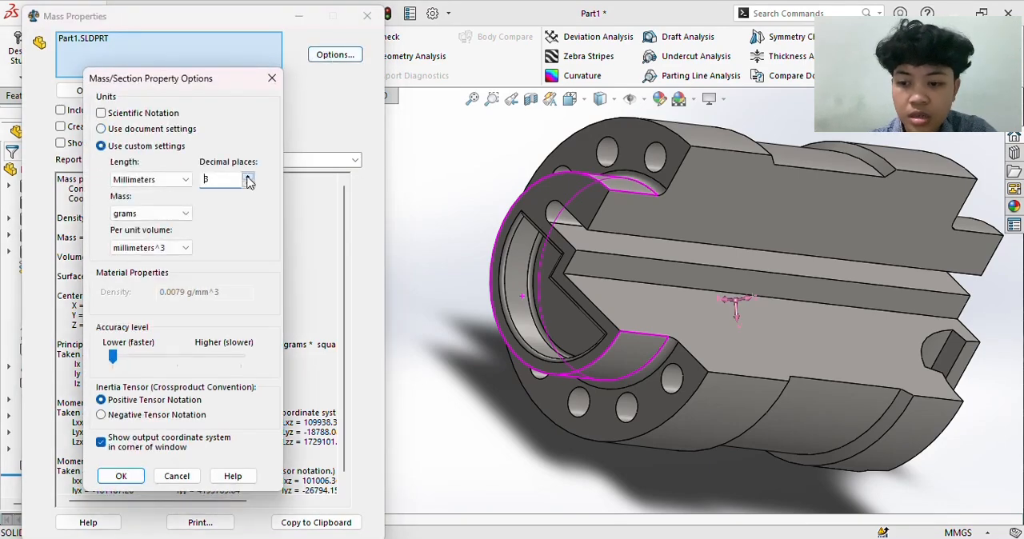
click(124, 476)
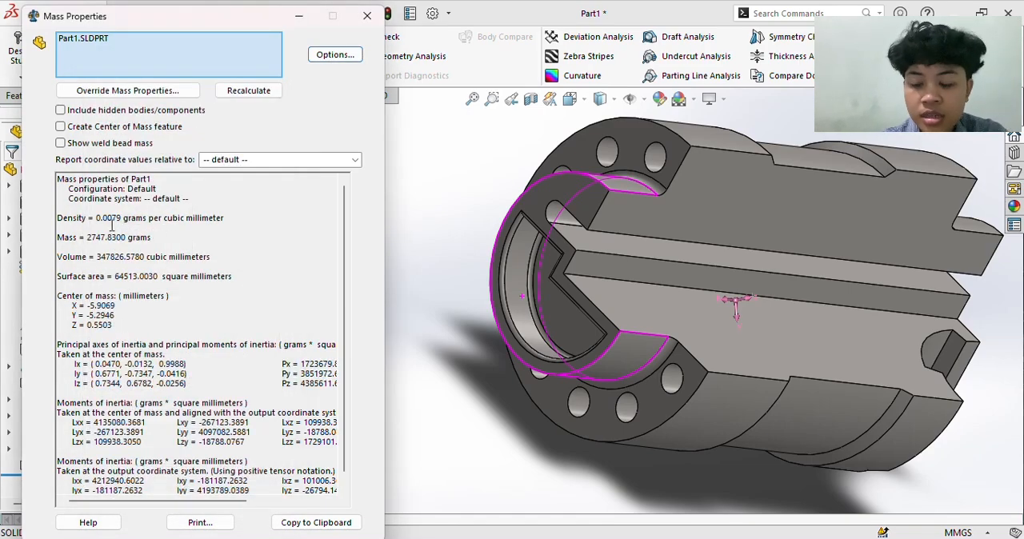
click(300, 17)
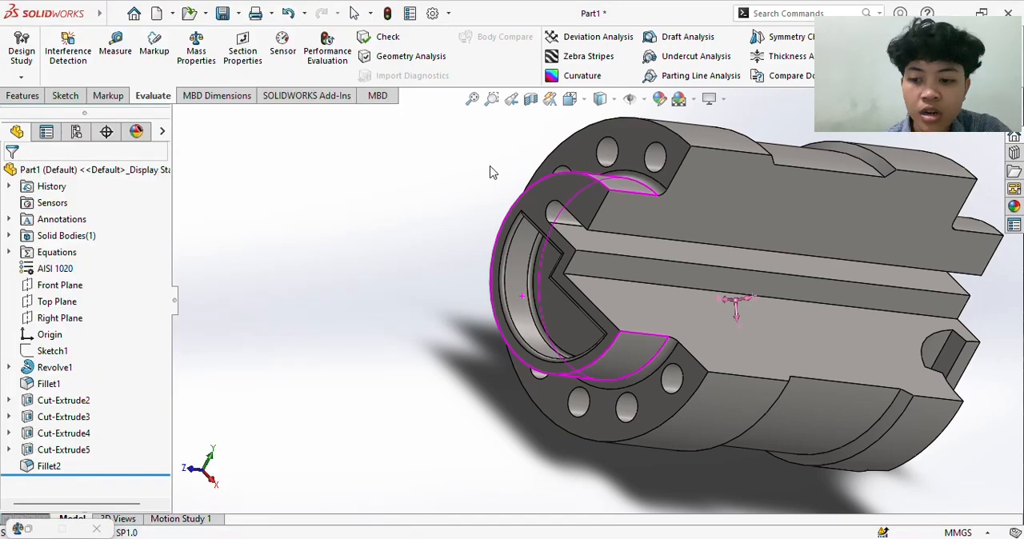